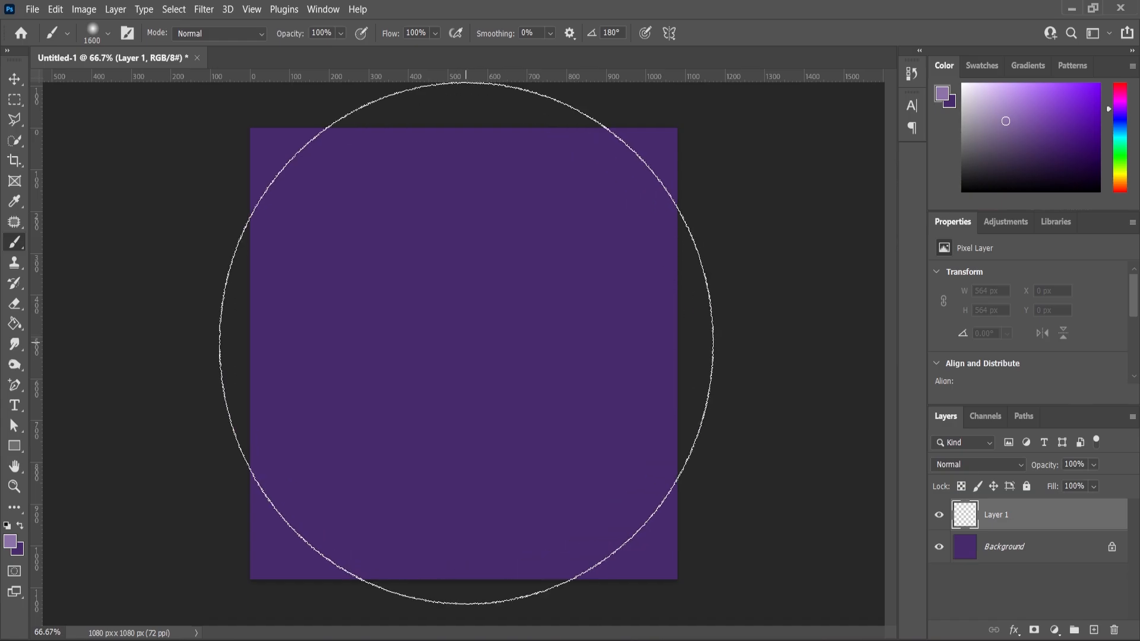
Paint a soft light-purple glow at the centre of Layer 1 with the 1600 px brush.
left_click(462, 339)
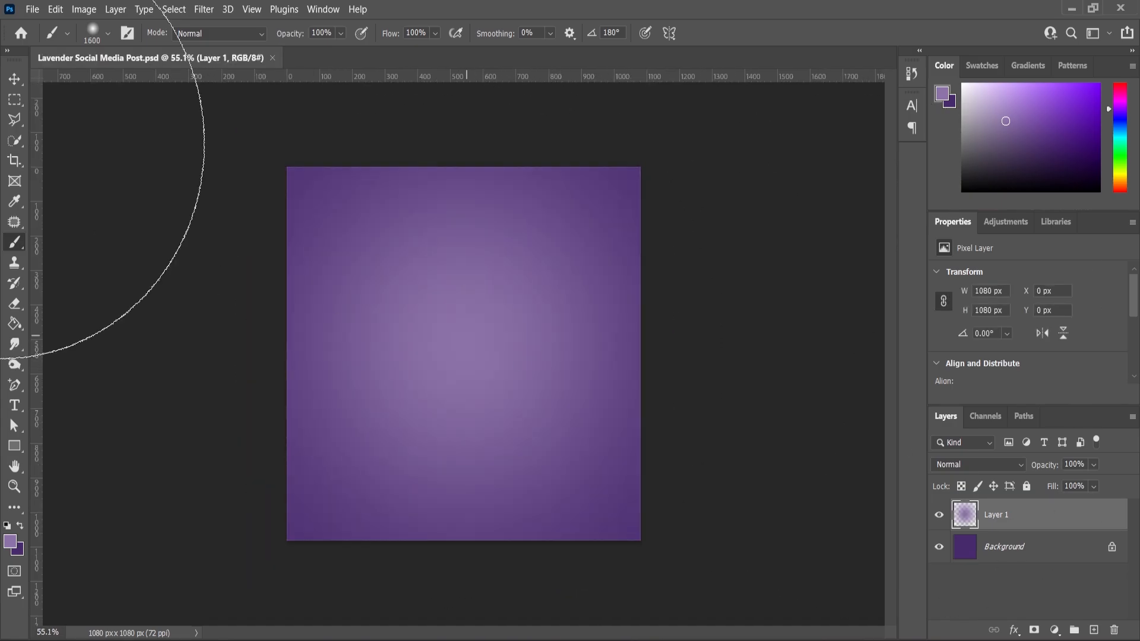
left_click(14, 79)
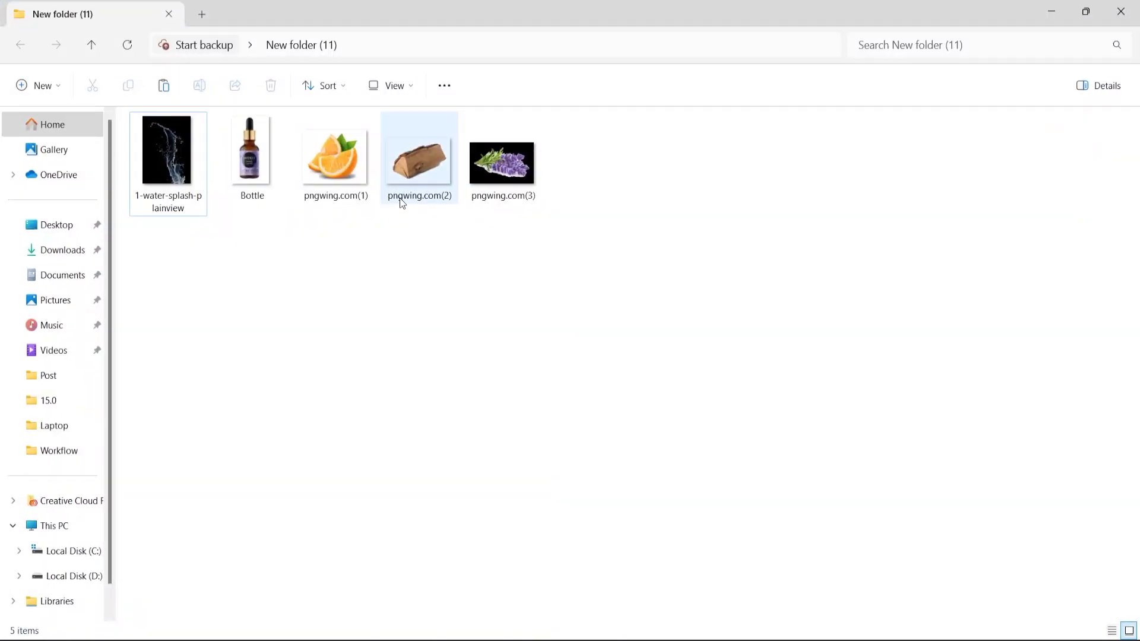
Place the Bottle image in the centre of the canvas and scale it up to about 109%.
left_click_drag(251, 156, 493, 416)
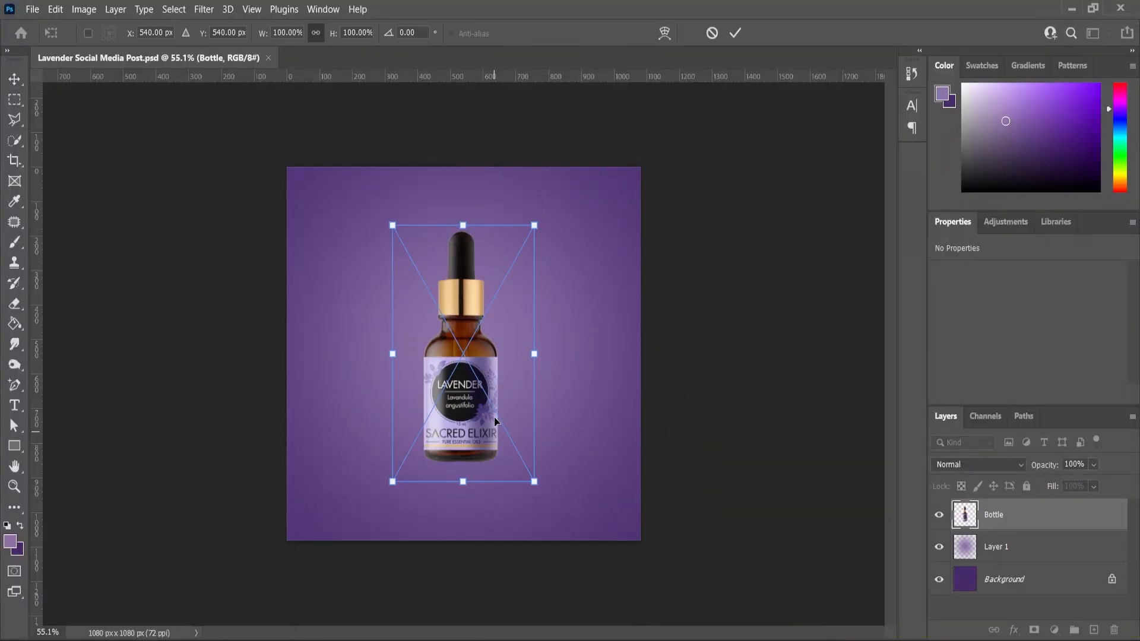
left_click_drag(557, 186, 572, 165)
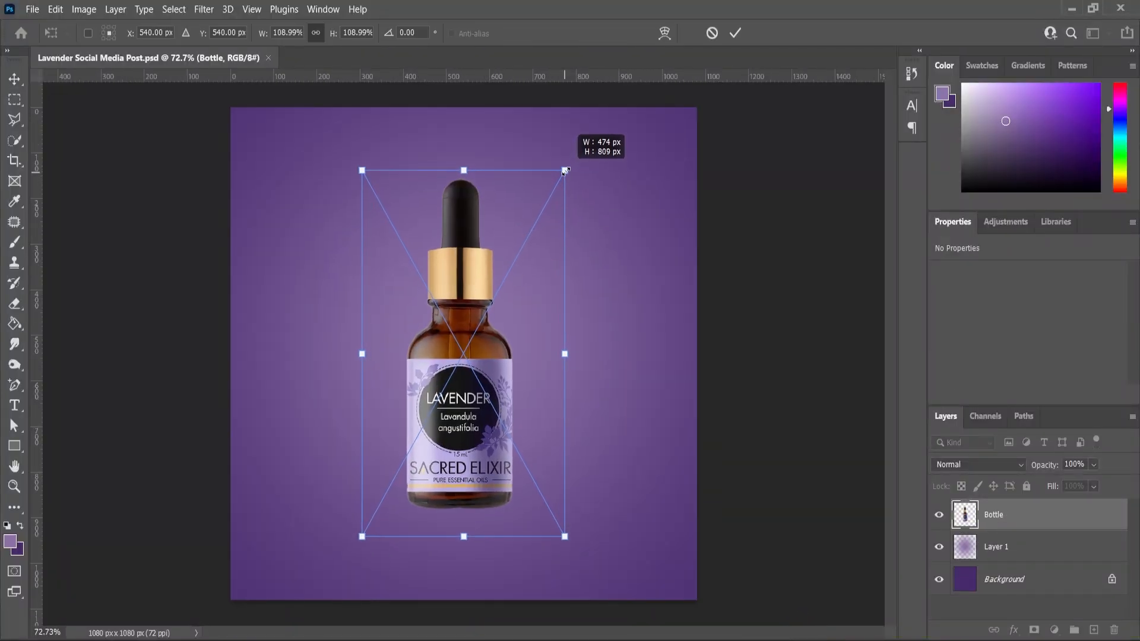
key("Return")
Apply a Levels adjustment to the Bottle layer with input levels 6, 0.92 and 240.
left_click(95, 10)
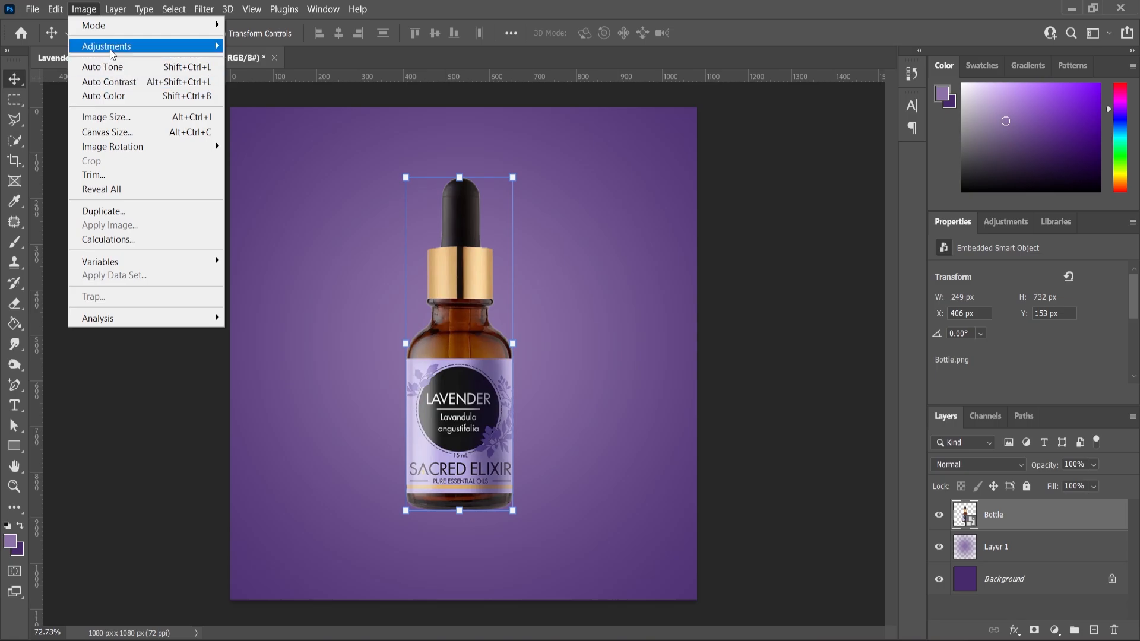
mouse_move(112, 47)
left_click(250, 60)
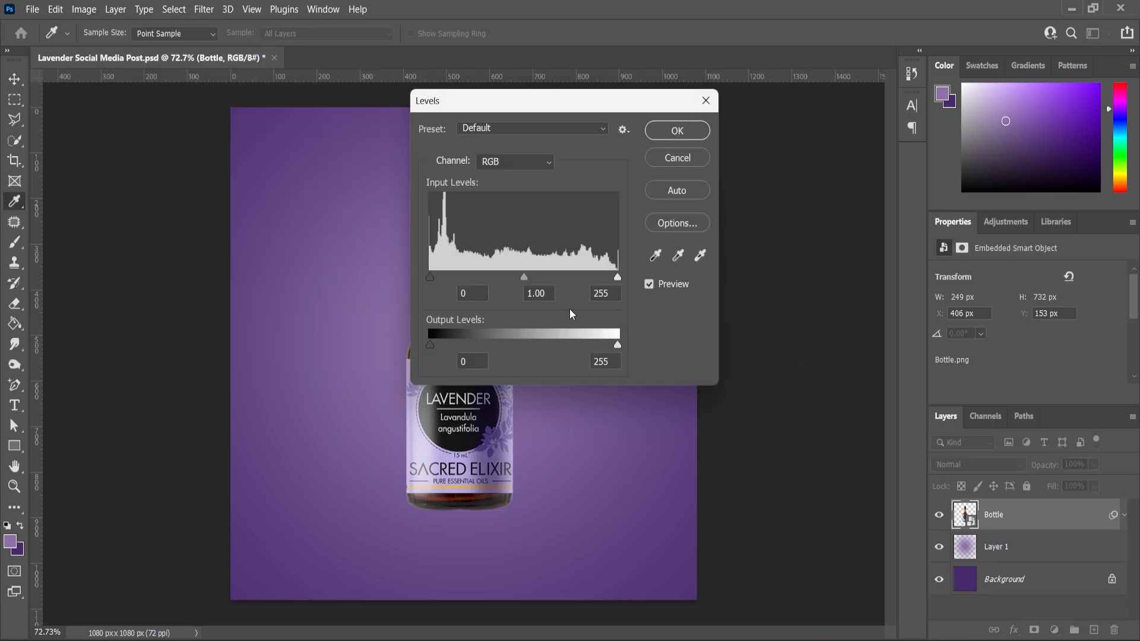
left_click_drag(524, 278, 530, 278)
left_click_drag(567, 113, 828, 247)
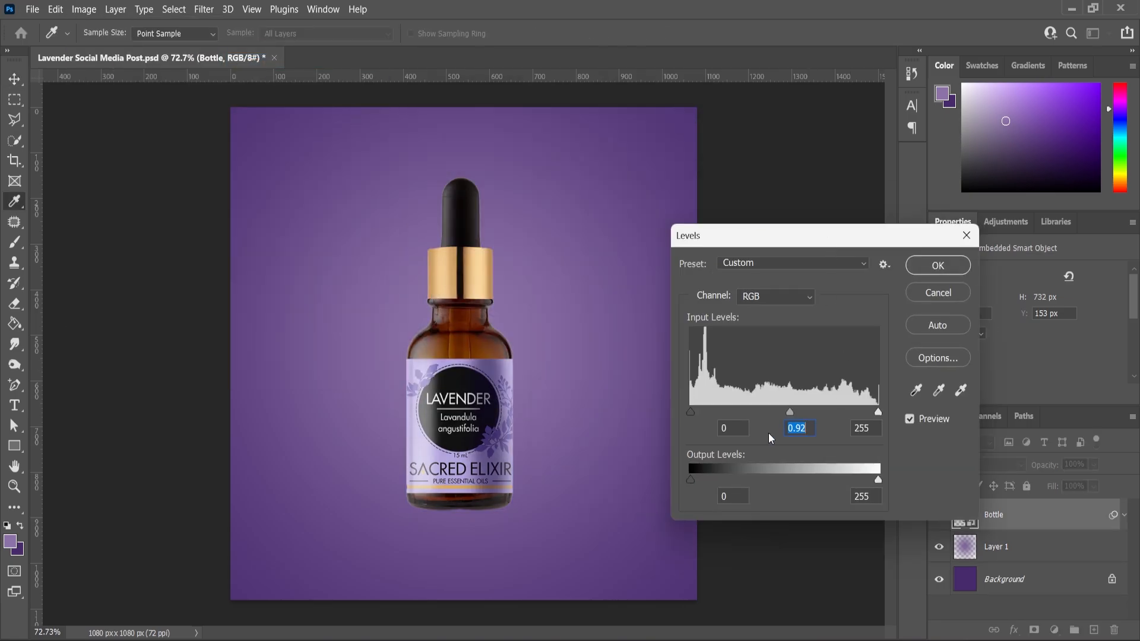
left_click_drag(874, 410, 868, 412)
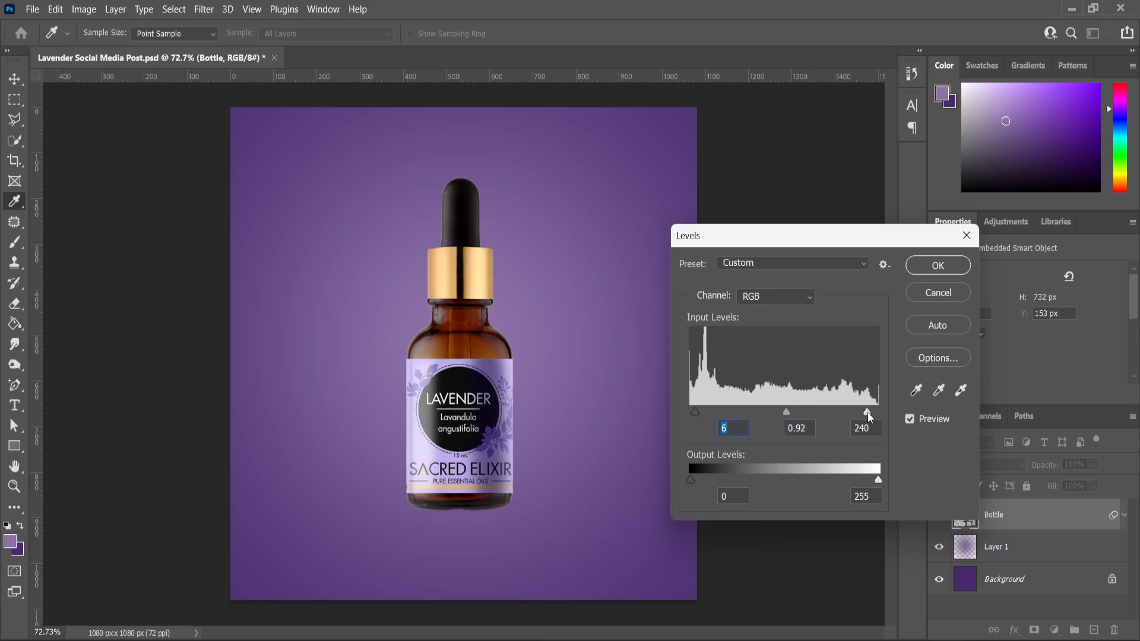
left_click(938, 264)
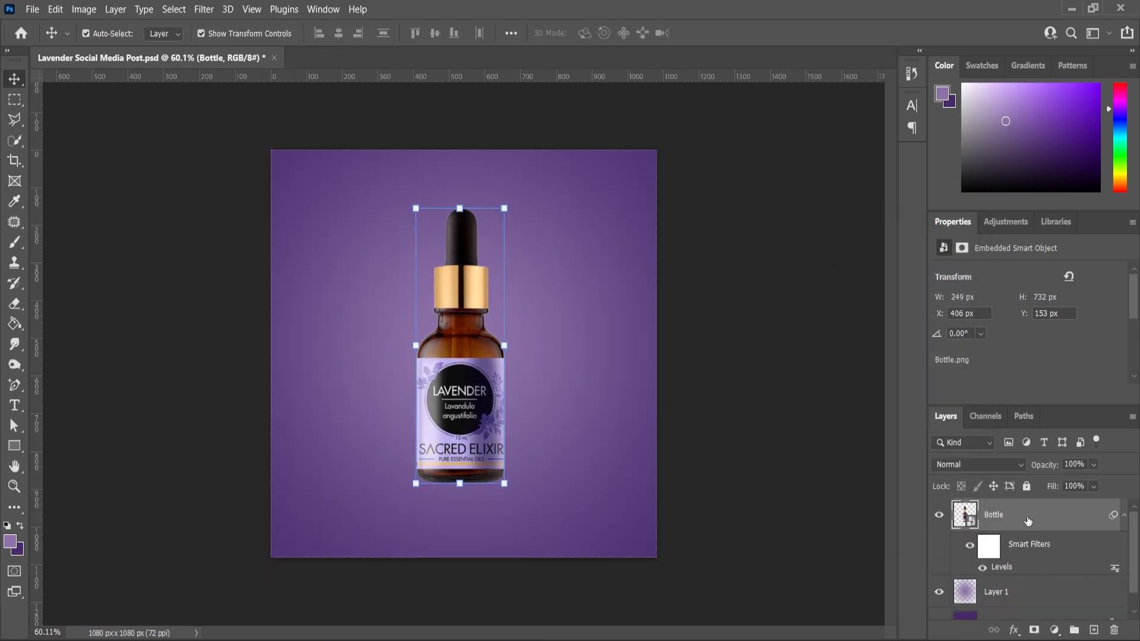
Duplicate the Bottle layer and flip the copy vertically below the original bottle.
left_click_drag(1101, 543, 1094, 630)
scroll(517, 330, "down", 3)
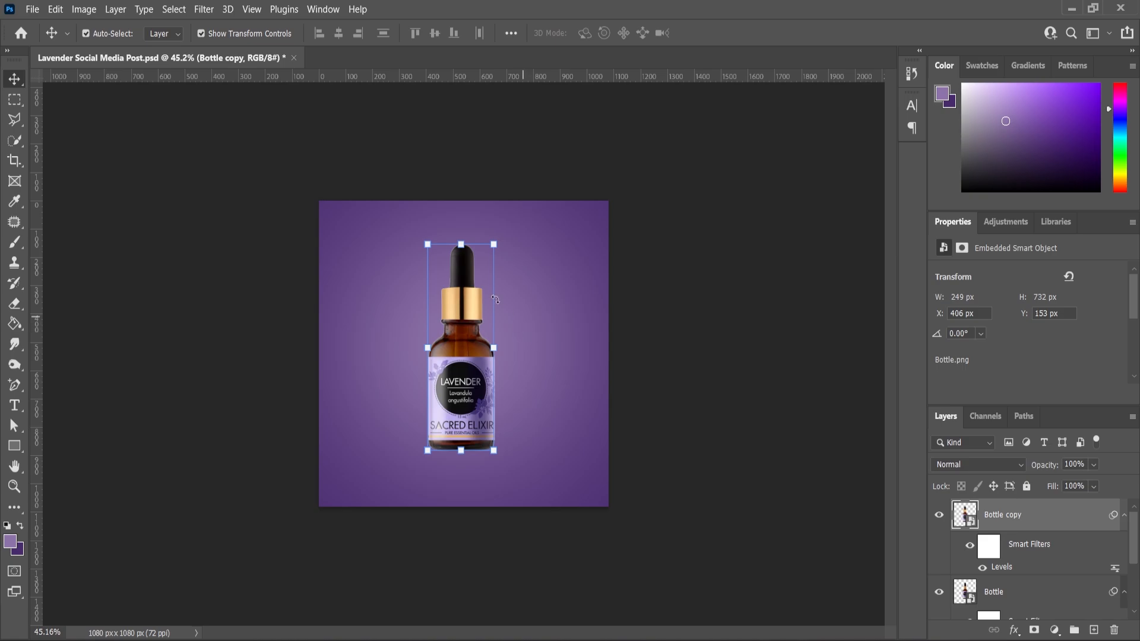
left_click(465, 241)
key("Return")
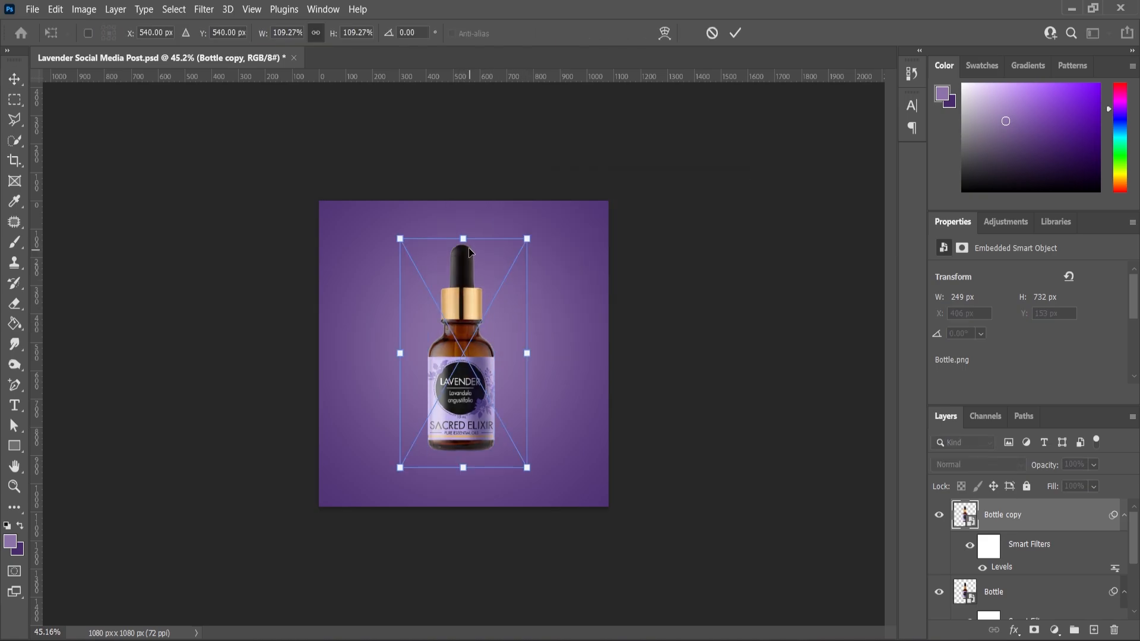
left_click_drag(462, 323, 464, 627)
scroll(491, 492, "down", 2)
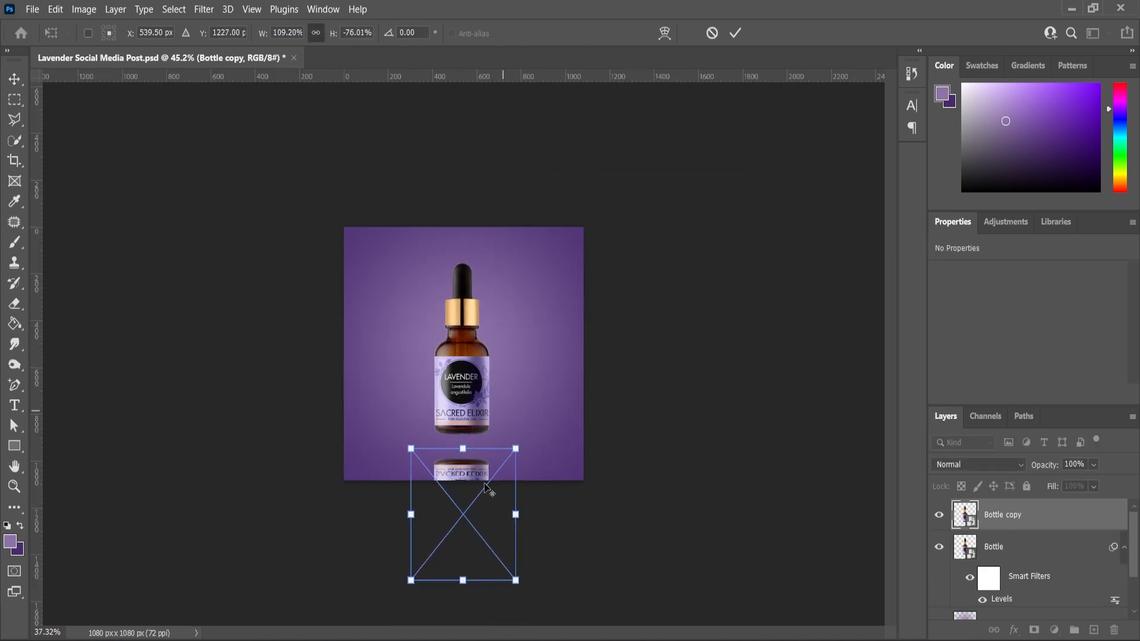
Stretch the flipped bottle copy to about 95% height and move it up against the original bottle's base.
scroll(492, 452, "up", 3)
scroll(492, 440, "up", 1)
scroll(491, 452, "down", 3)
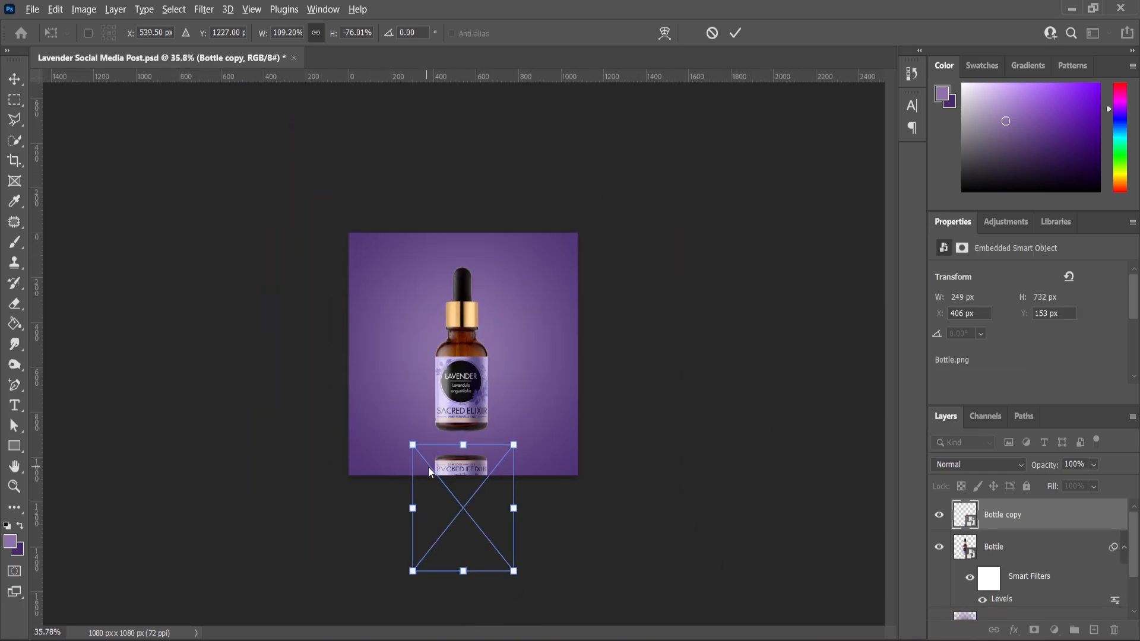
left_click_drag(464, 572, 464, 604)
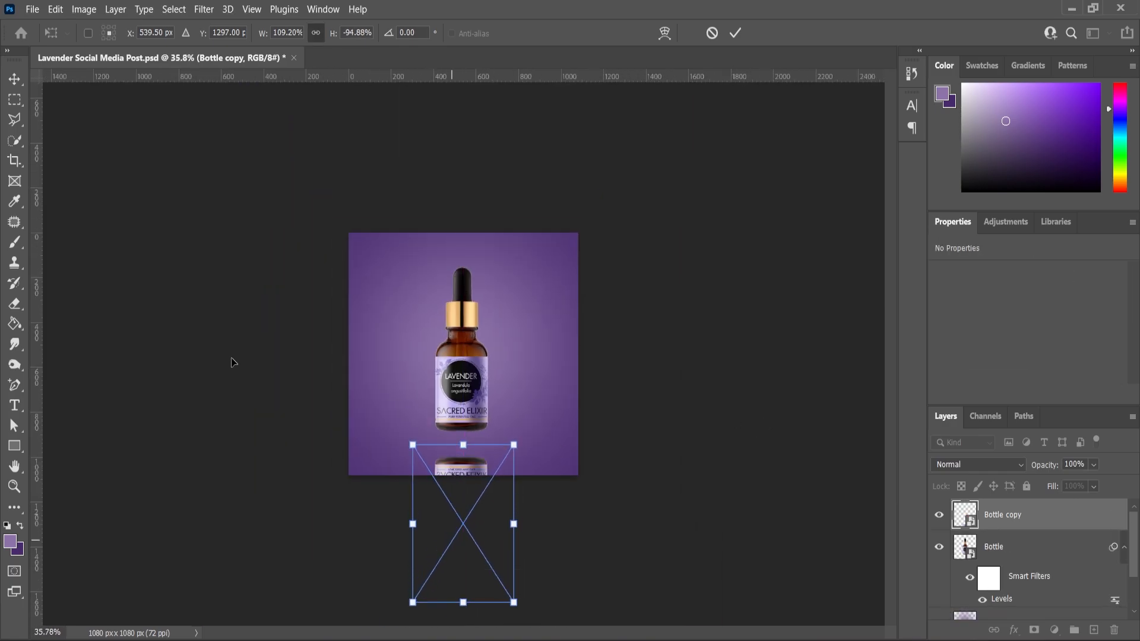
scroll(473, 494, "up", 2)
left_click_drag(470, 554, 470, 513)
scroll(613, 440, "down", 2)
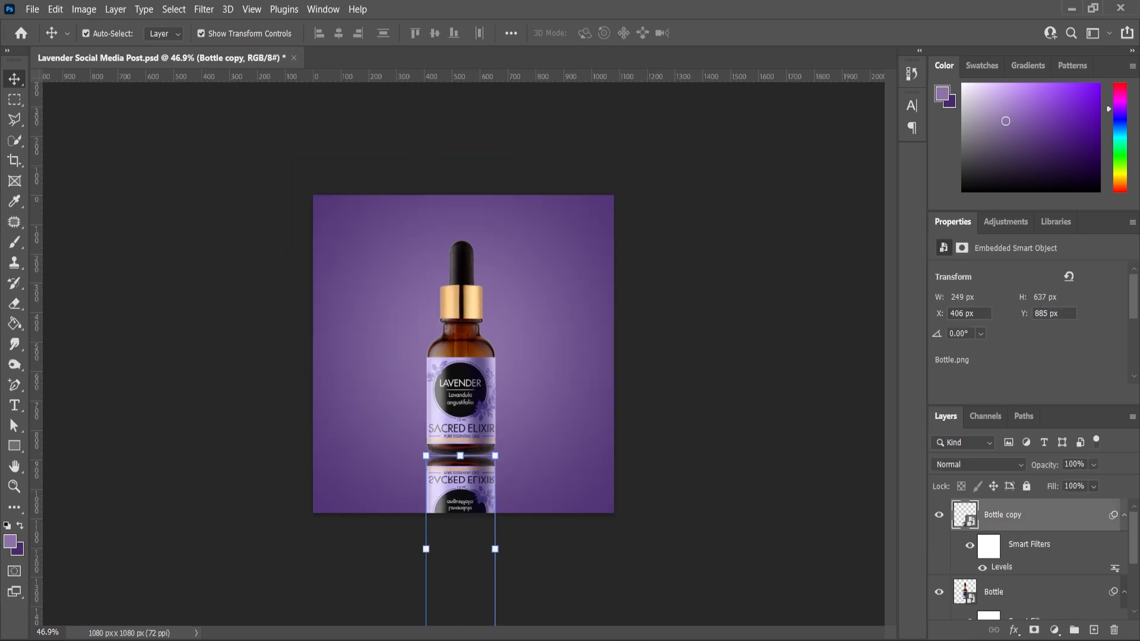
Add a layer mask to Bottle copy and fade the reflection downward with a black-to-white linear gradient.
left_click(1034, 630)
scroll(525, 372, "down", 2)
right_click(15, 324)
left_click(65, 325)
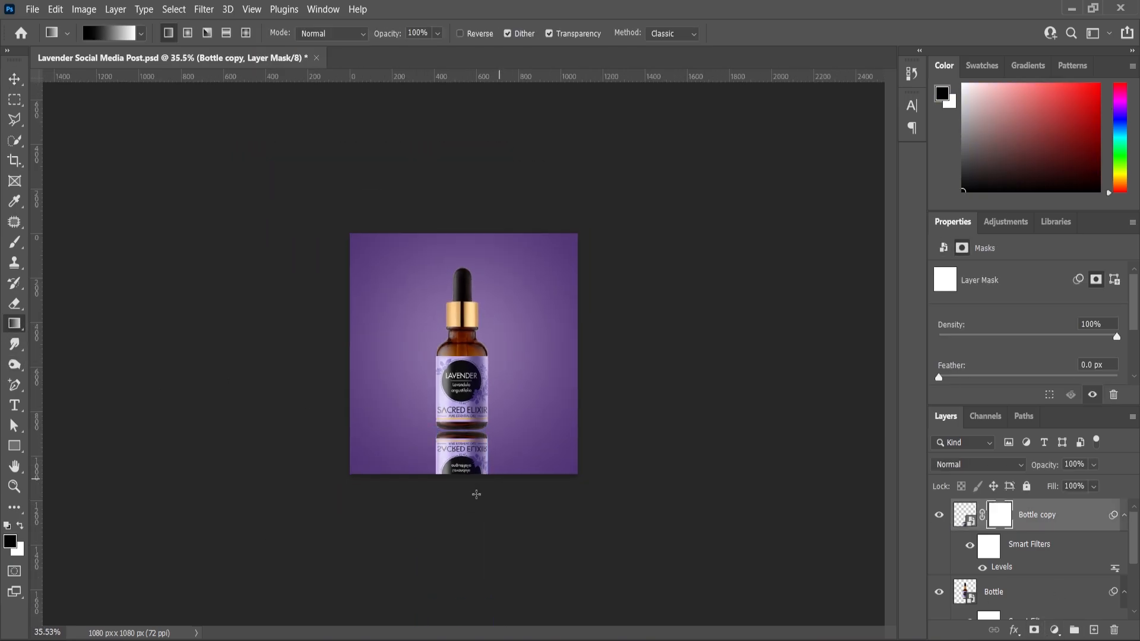
scroll(466, 520, "up", 3)
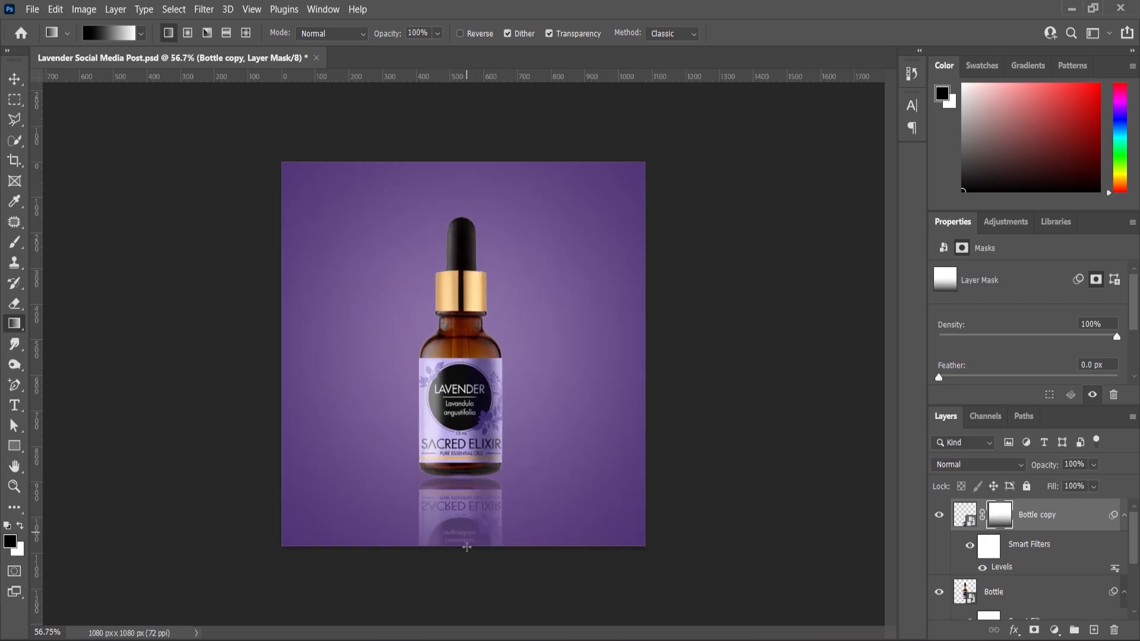
scroll(445, 386, "down", 3)
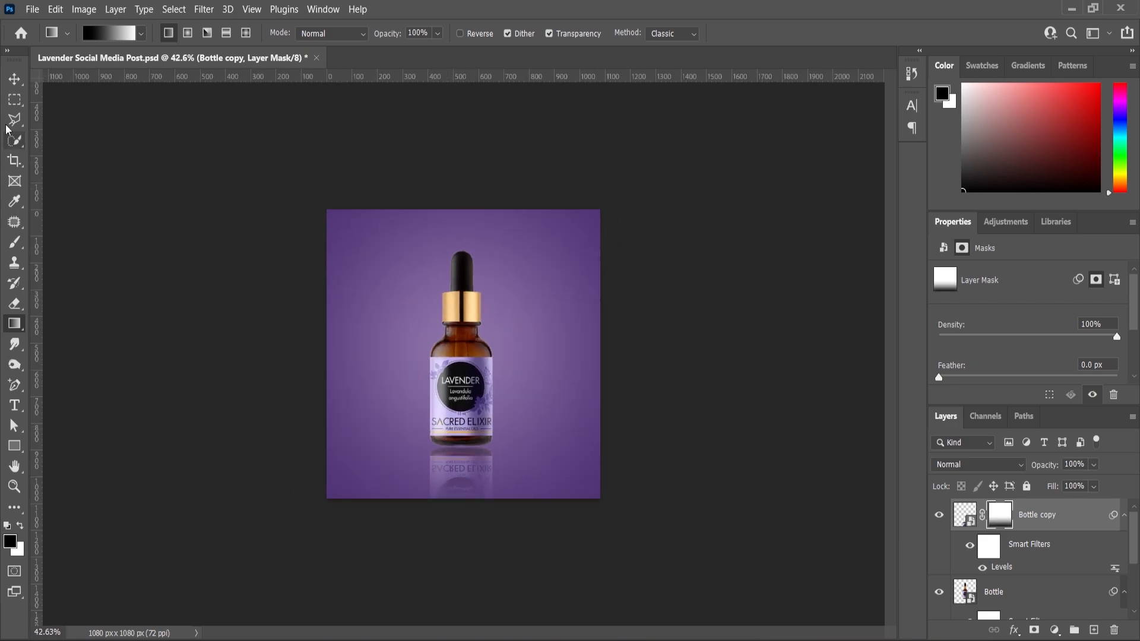
Lower the opacity of the Bottle copy reflection layer to 76%.
left_click(14, 80)
left_click(130, 306)
scroll(459, 471, "up", 4)
left_click(493, 554)
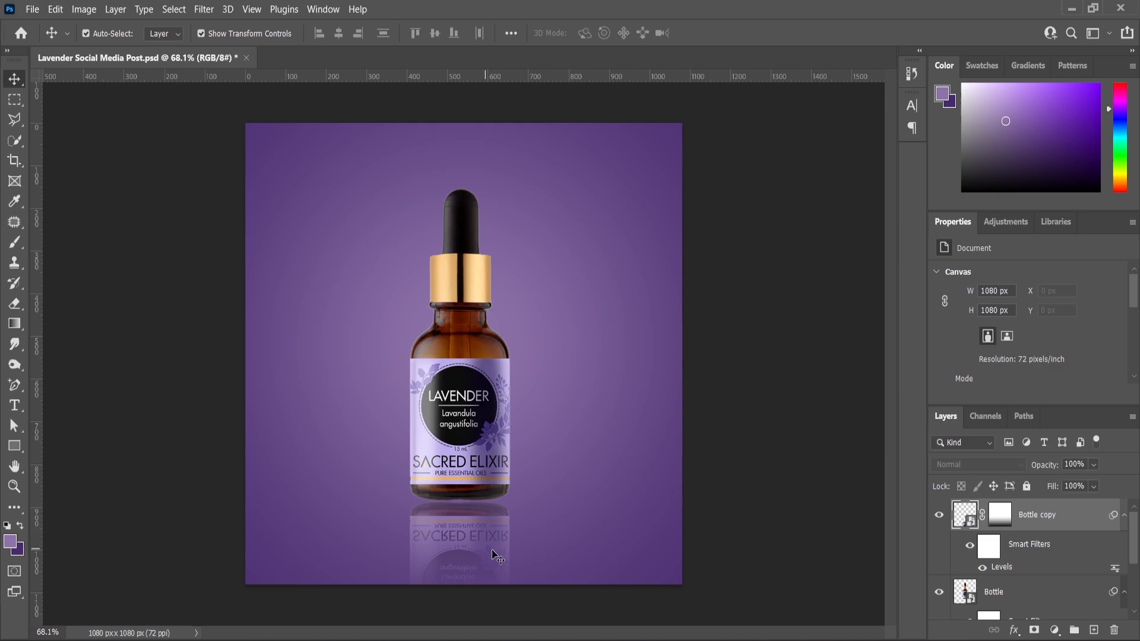
left_click(1096, 466)
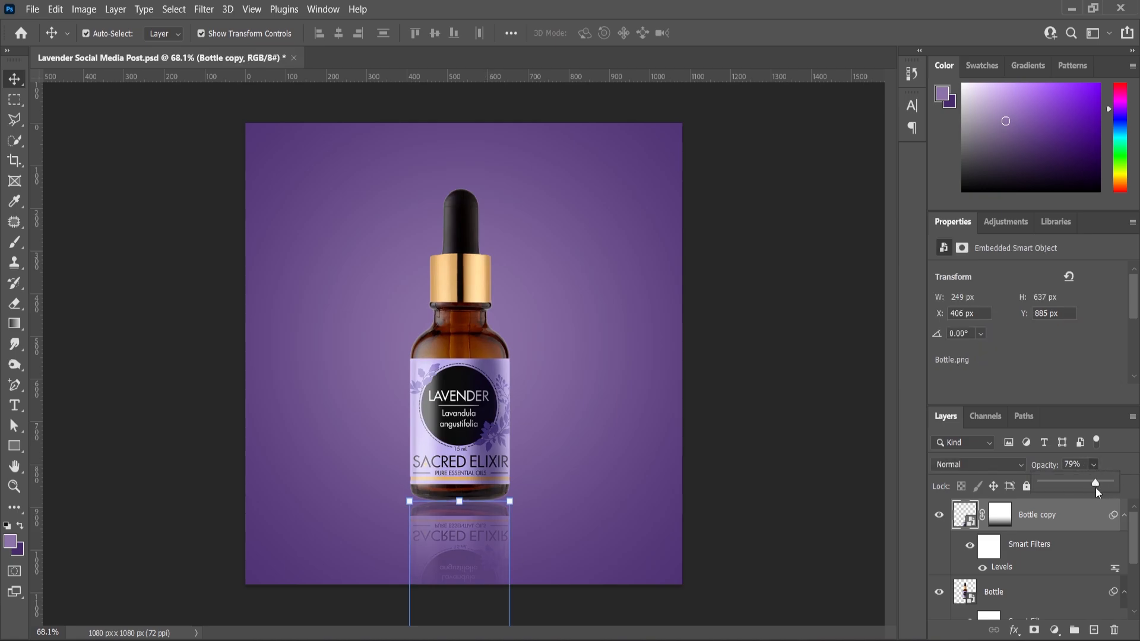
left_click(14, 486)
scroll(554, 339, "down", 2)
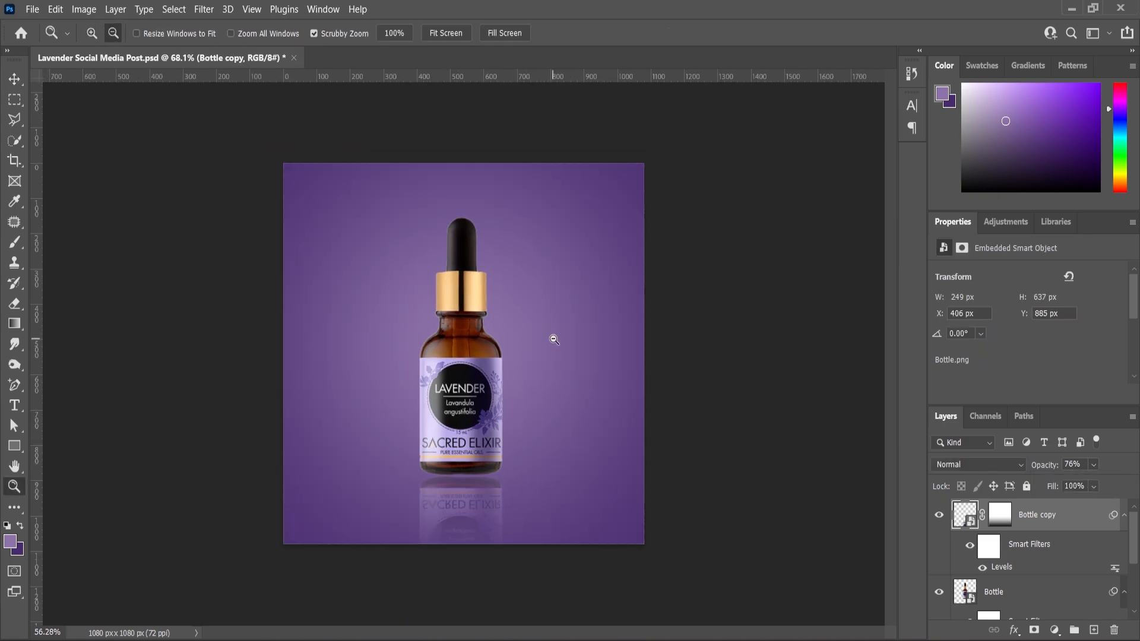
Place the 1-water-splash-plainview image, enlarge it to about 650 × 868 px, and send its layer beneath the bottle layers.
mouse_move(670, 631)
left_click(659, 570)
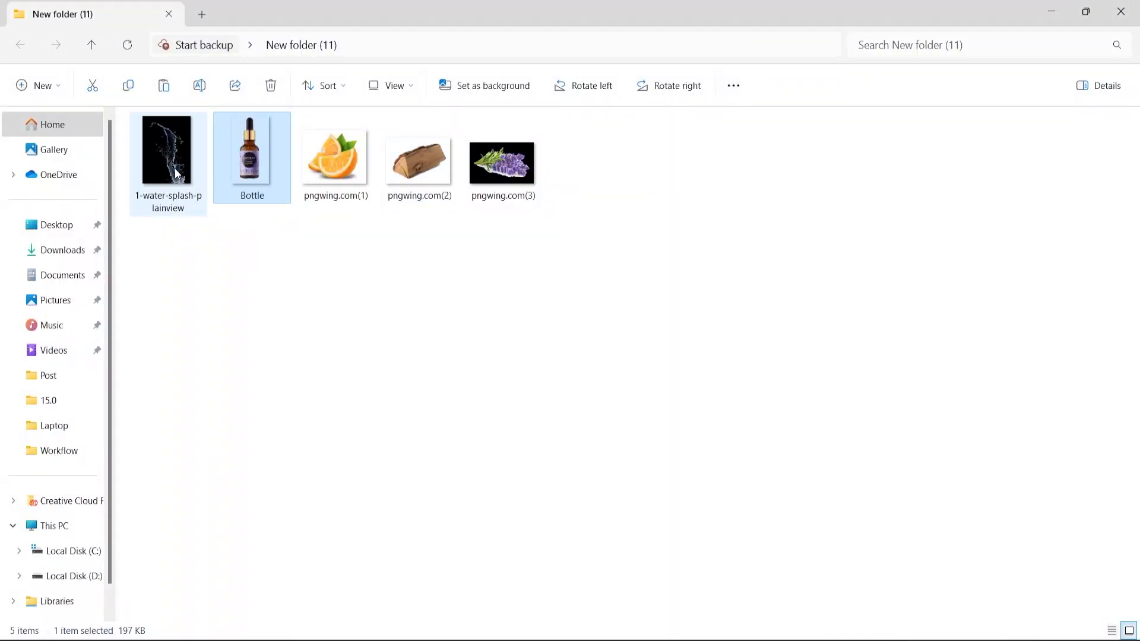
left_click_drag(175, 172, 463, 449)
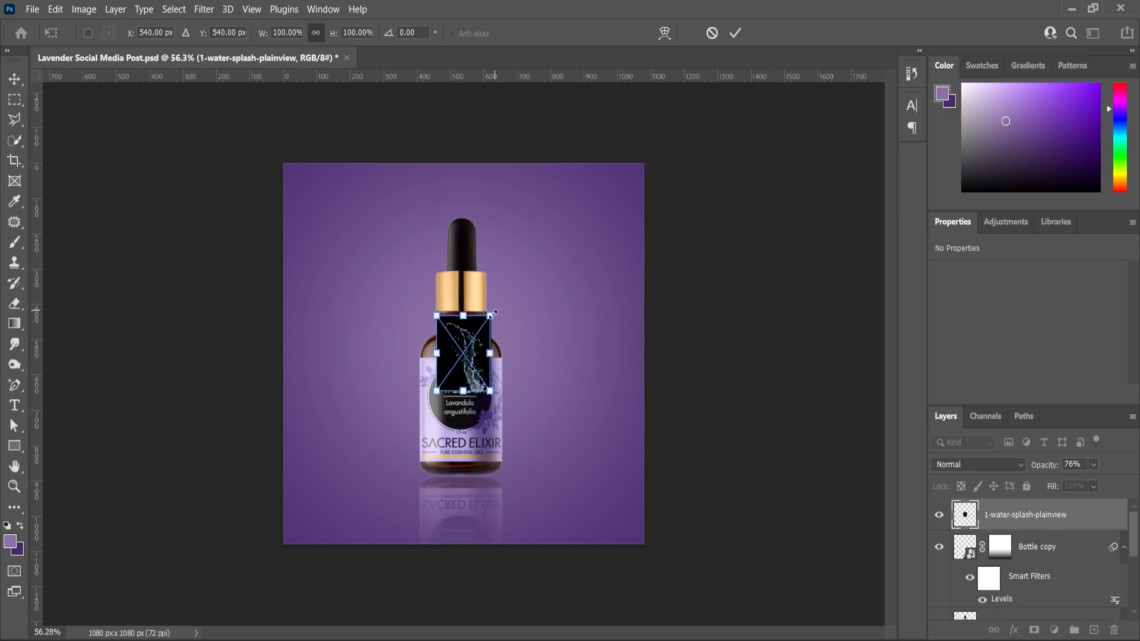
left_click_drag(493, 313, 579, 211)
key("Return")
key("z")
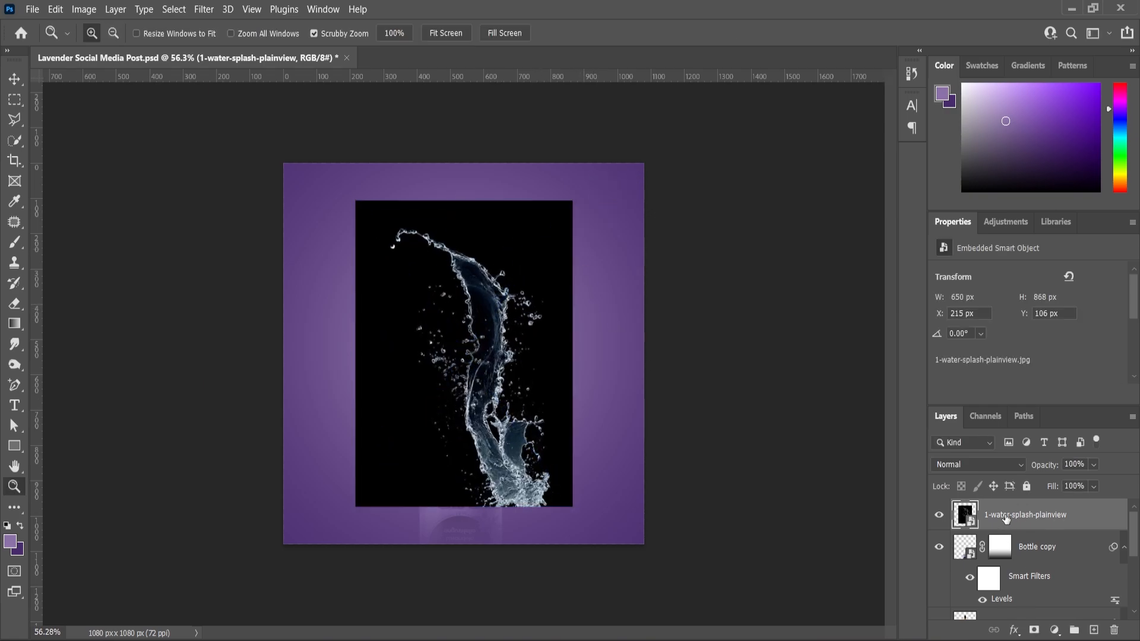
key("ctrl+bracketleft")
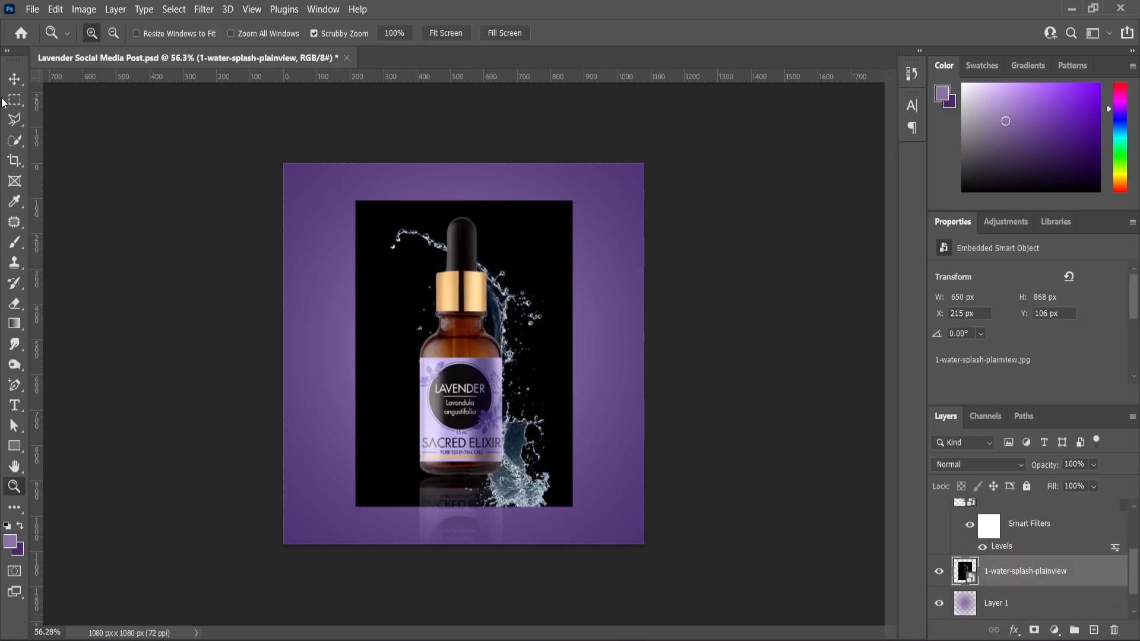
Shift the water splash to about X 81 px, Y 17 px and set its blend mode to Screen.
left_click(14, 78)
scroll(464, 355, "up", 1)
left_click_drag(546, 386, 492, 344)
left_click(956, 465)
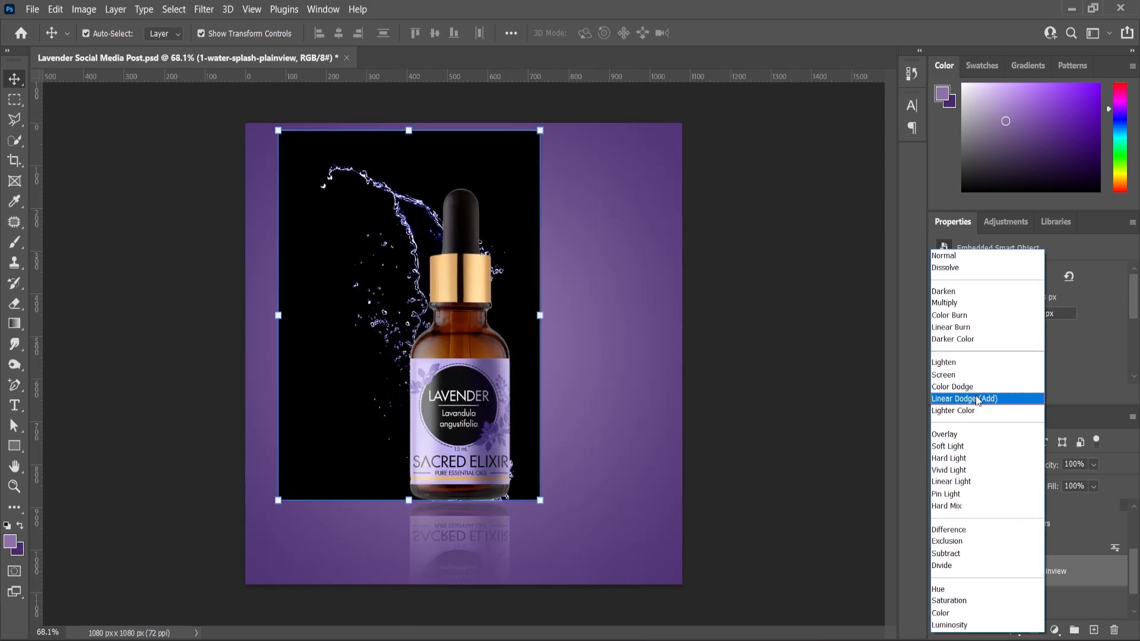
left_click(965, 374)
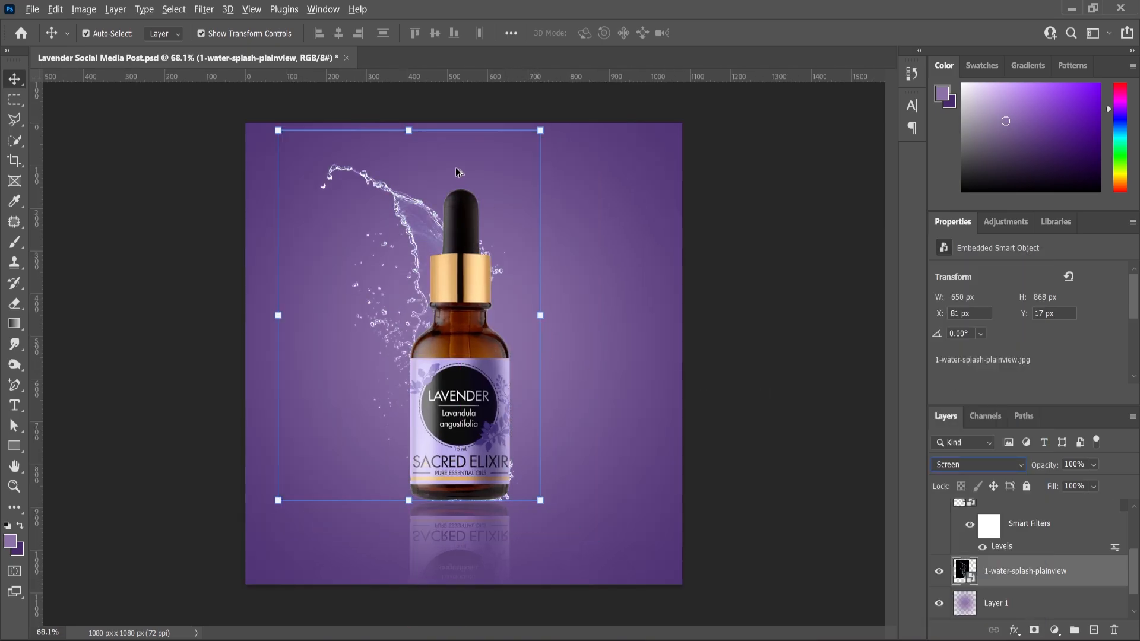
Flip the water splash horizontally, enlarge it to about 416%, and position it rising behind the bottle's right side.
key("ctrl+t")
right_click(408, 241)
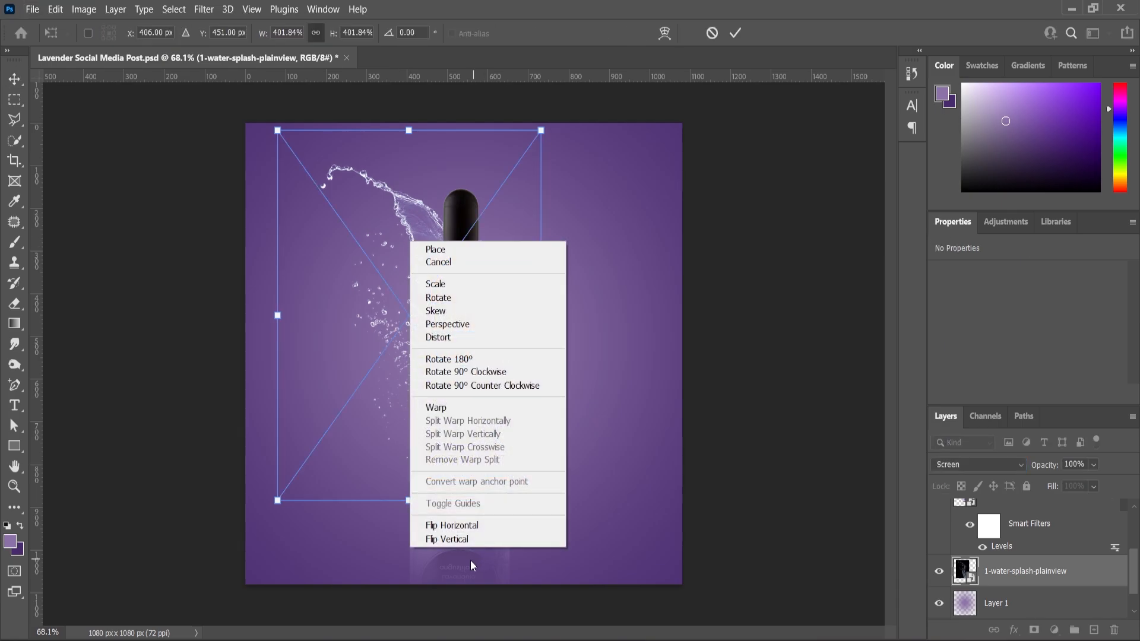
left_click(488, 526)
left_click_drag(410, 351, 506, 344)
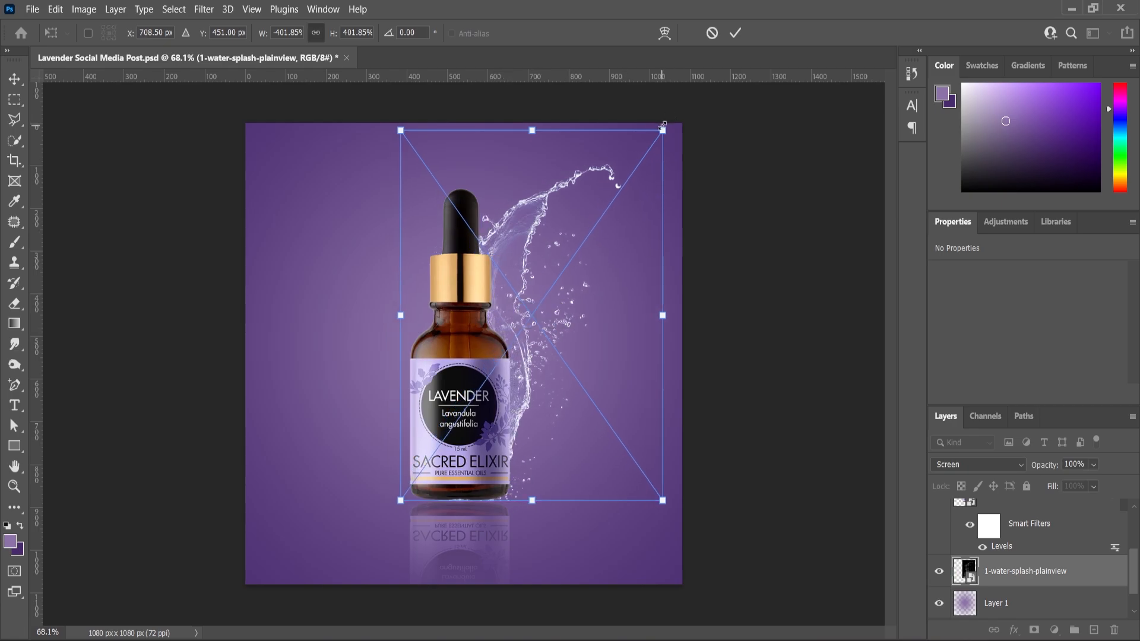
left_click_drag(665, 122, 670, 118)
scroll(551, 345, "up", 2)
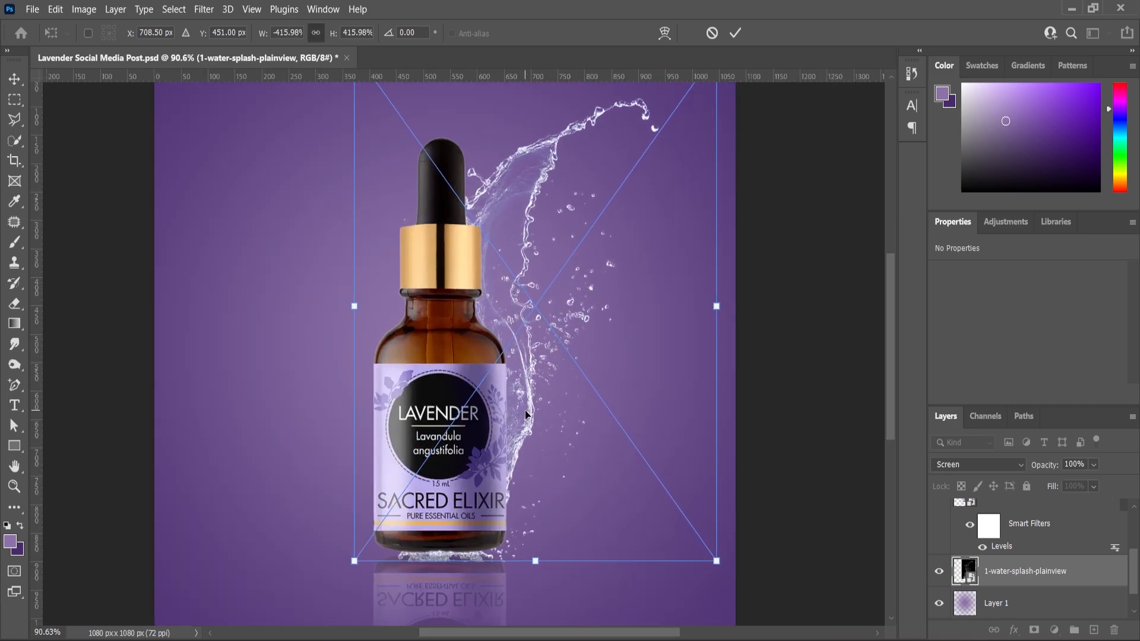
left_click_drag(526, 415, 531, 400)
key("Return")
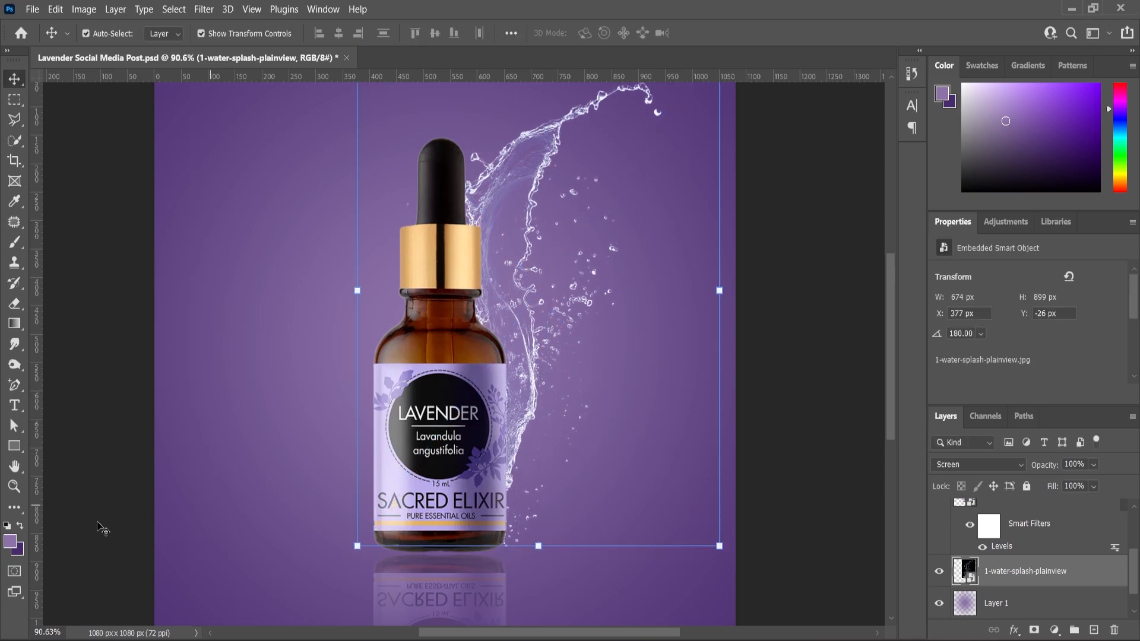
left_click(14, 487)
left_click(509, 391, "alt")
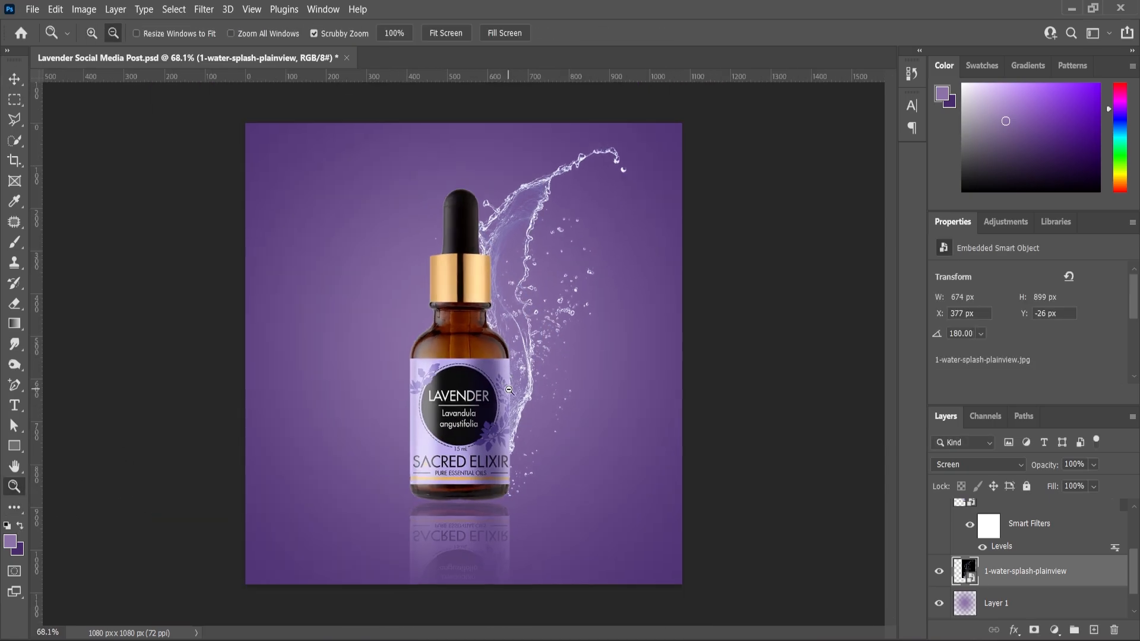
Apply a Levels adjustment to the water splash layer with shadow input 4 and midtone 0.79.
left_click(14, 81)
left_click(84, 9)
mouse_move(107, 46)
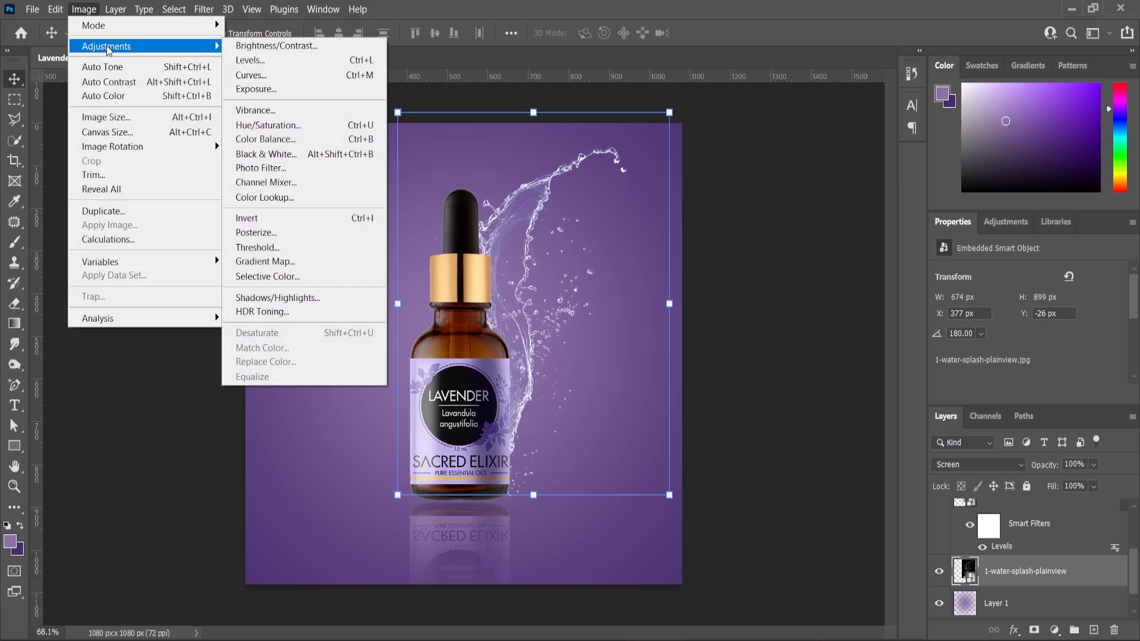
left_click(243, 60)
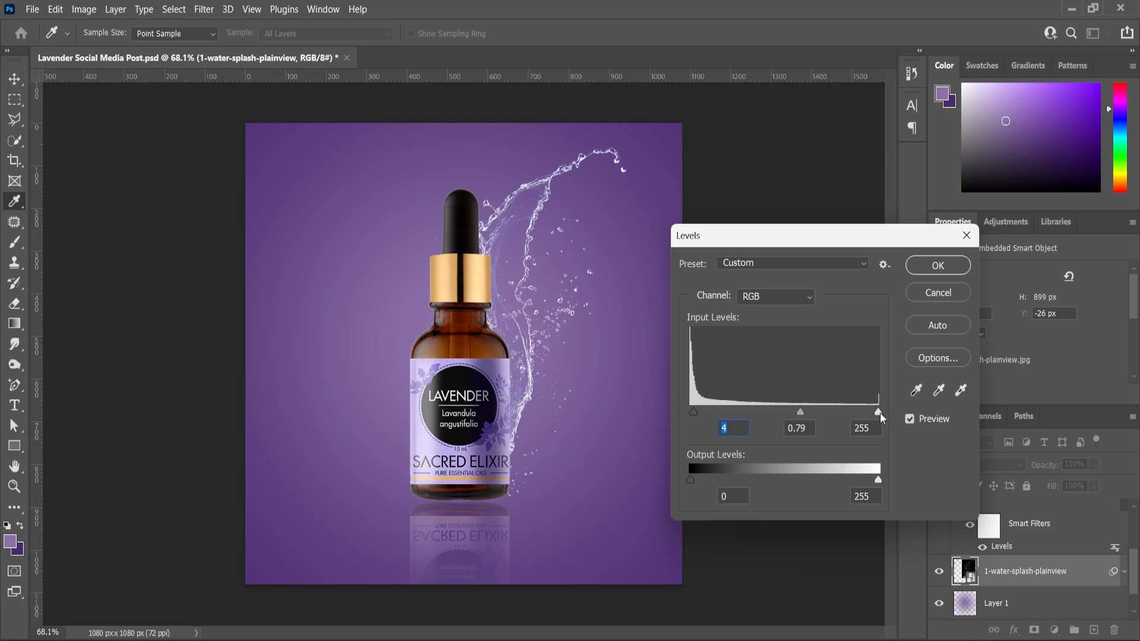
left_click(938, 266)
Deselect the water splash layer and save the document.
scroll(549, 341, "up", 1)
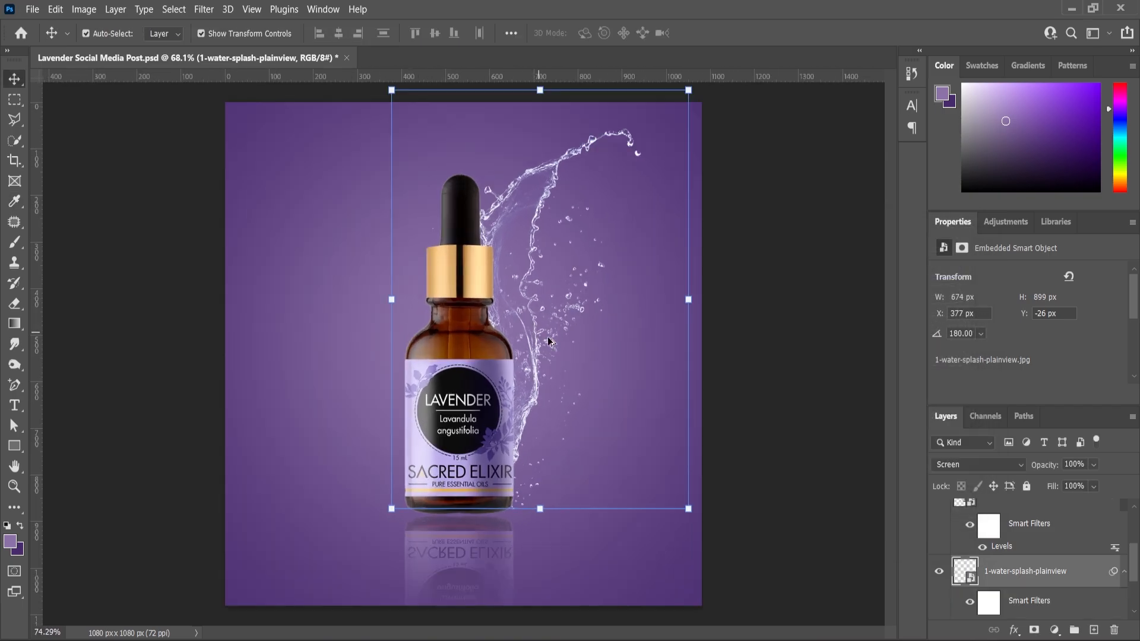
left_click(788, 401)
key("ctrl+s")
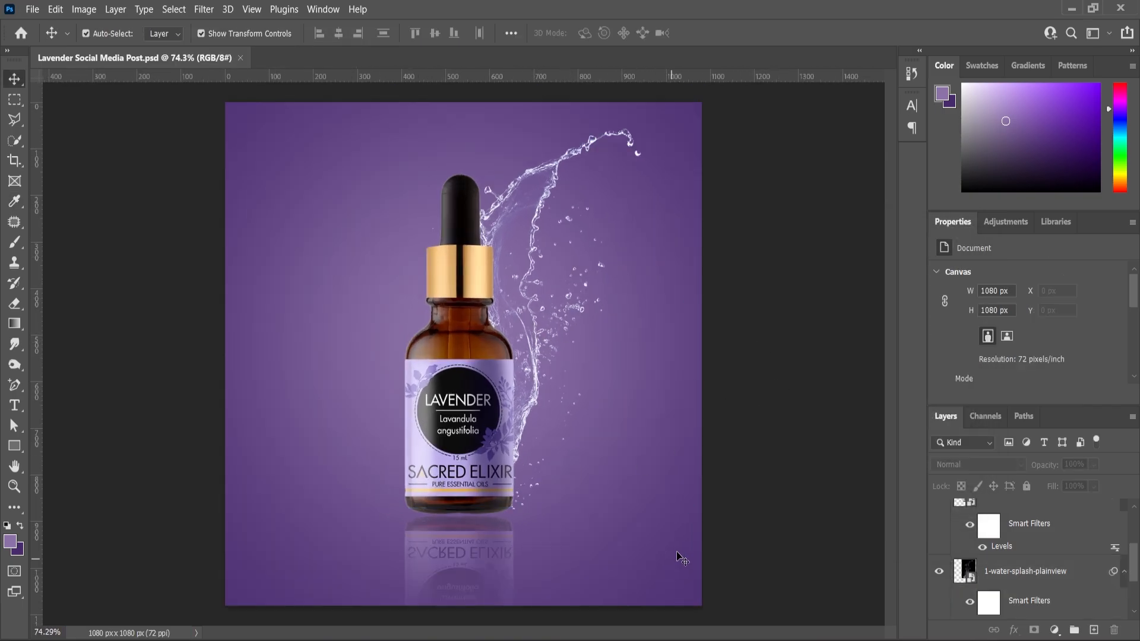
Create a new empty layer directly above the 1-water-splash-plainview layer, beneath the Bottle layer.
left_click(445, 460)
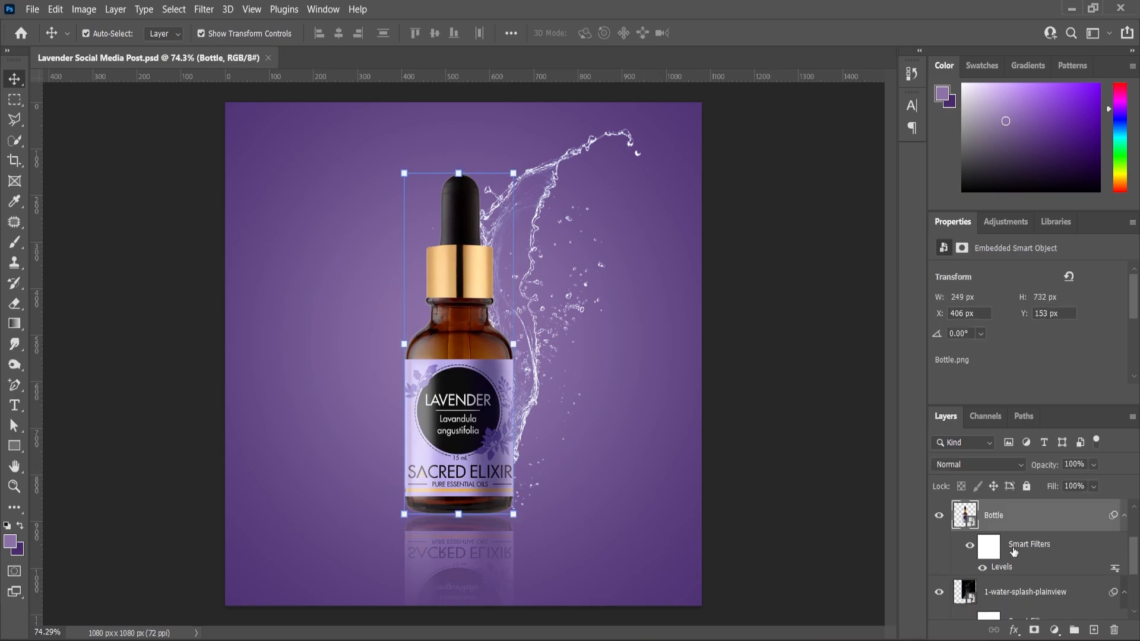
left_click(1006, 594)
left_click(1094, 631)
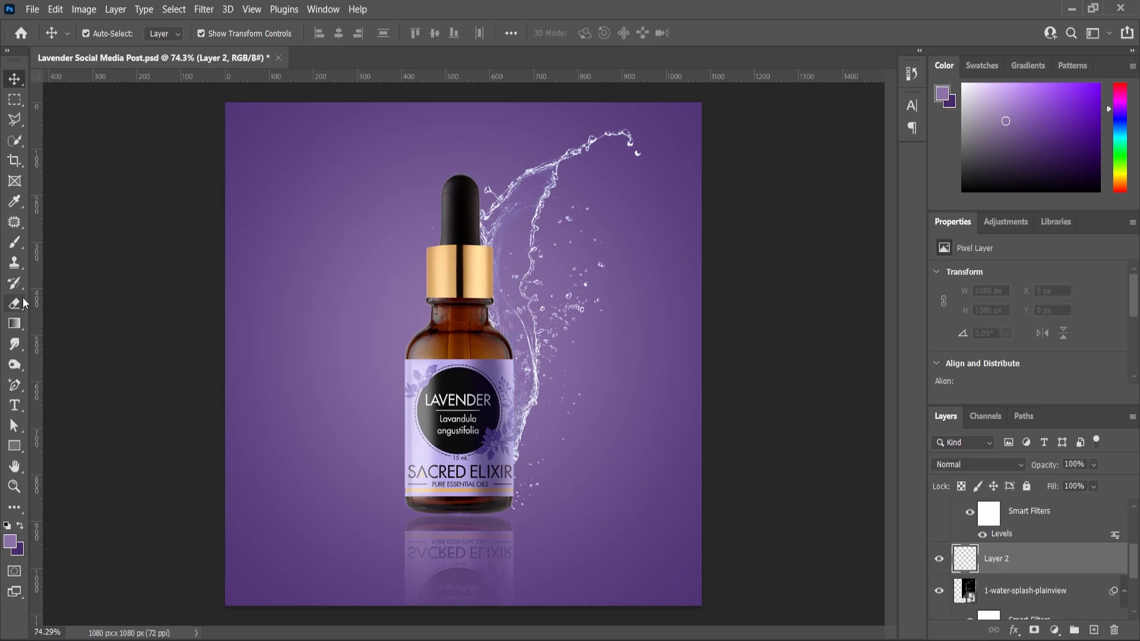
Paint a soft black (000000) shadow beneath the bottle on Layer 2 with a flattened 400 px Soft Round brush at 0% hardness.
left_click(14, 244)
left_click(13, 547)
type("000000")
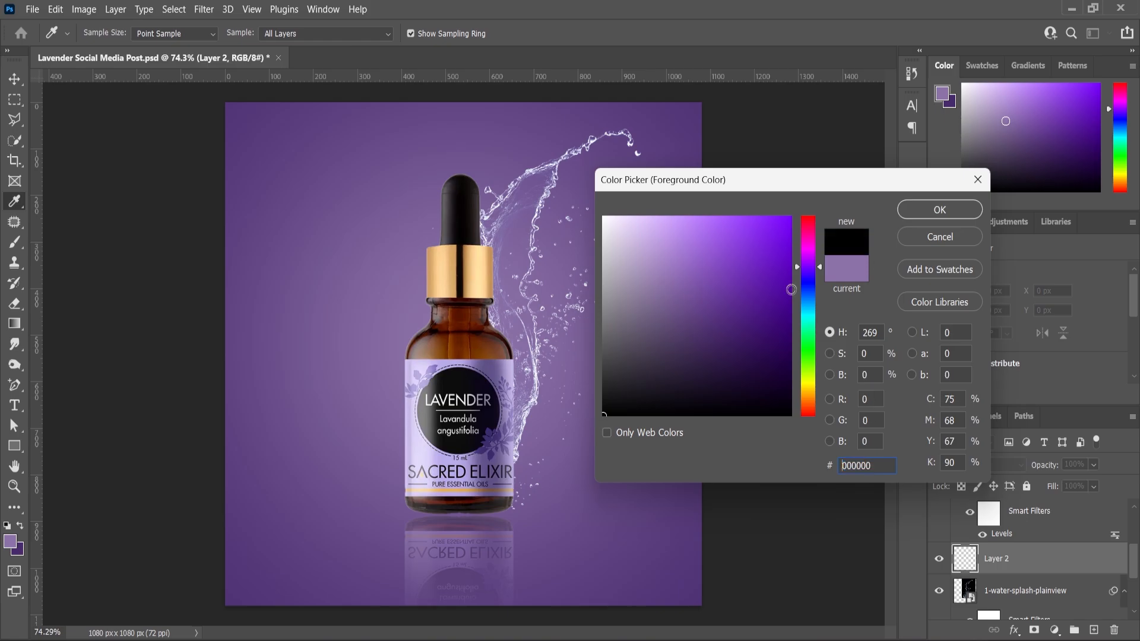
left_click(937, 211)
right_click(481, 319)
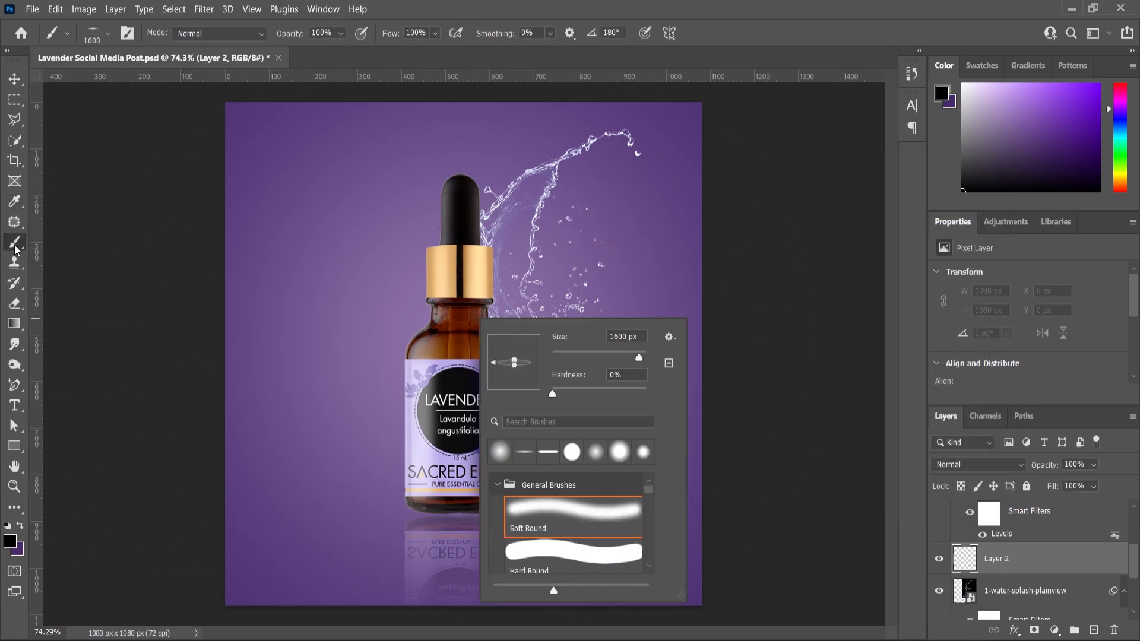
key("Escape")
key("bracketleft")
key("bracketleft")
key("bracketleft")
key("bracketleft")
key("bracketleft")
key("bracketleft")
key("bracketleft")
key("bracketleft")
key("bracketleft")
key("bracketleft")
key("bracketleft")
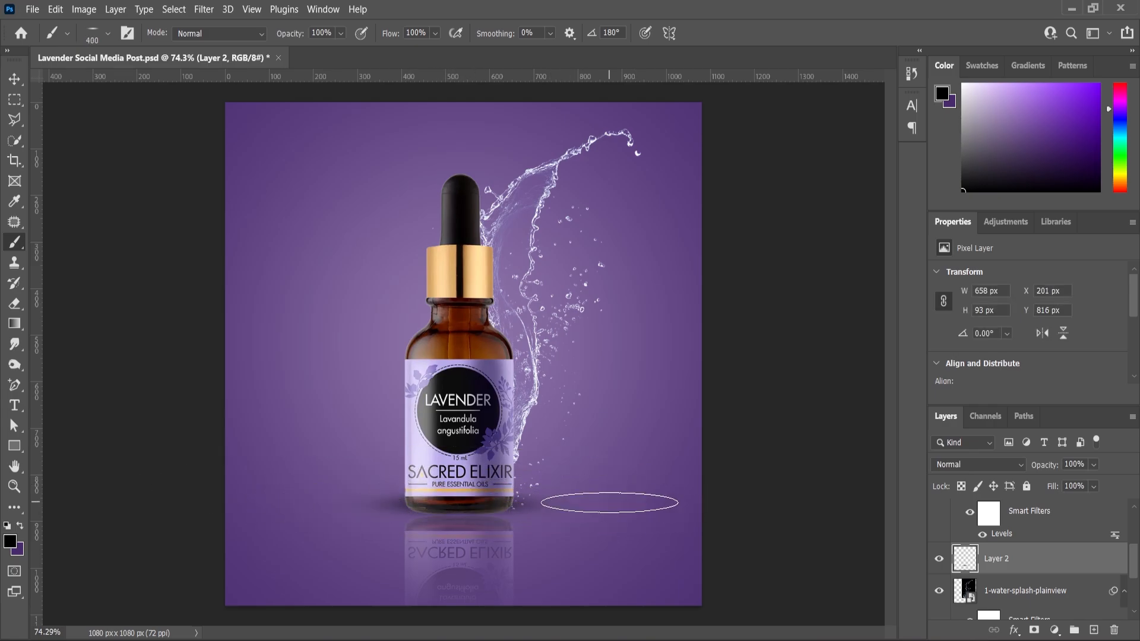
scroll(493, 532, "up", 5)
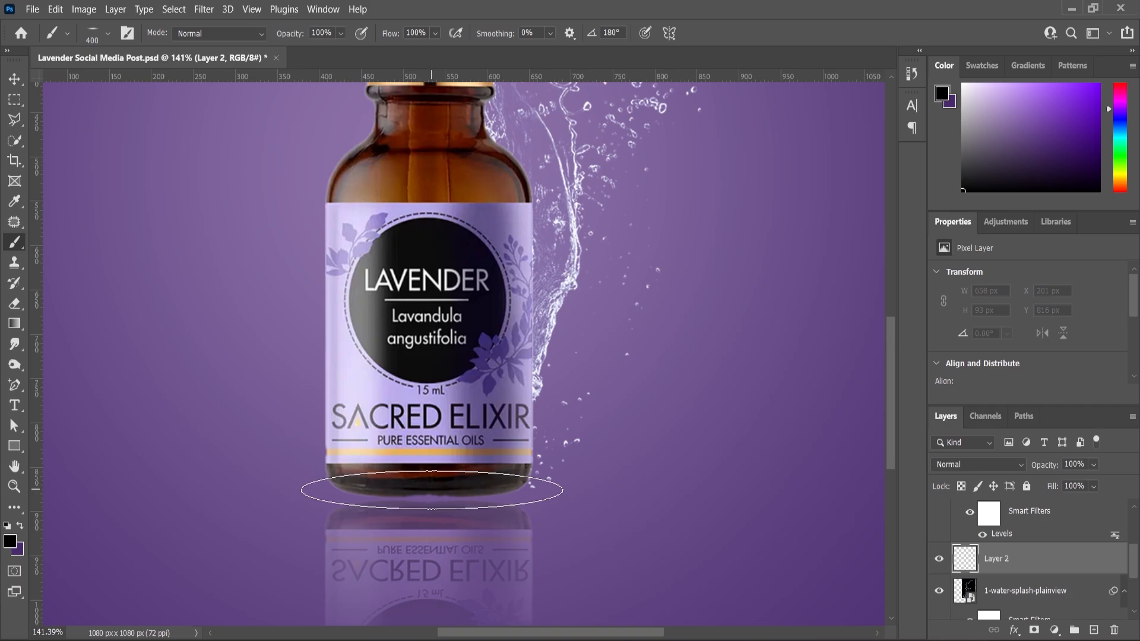
scroll(536, 432, "down", 3)
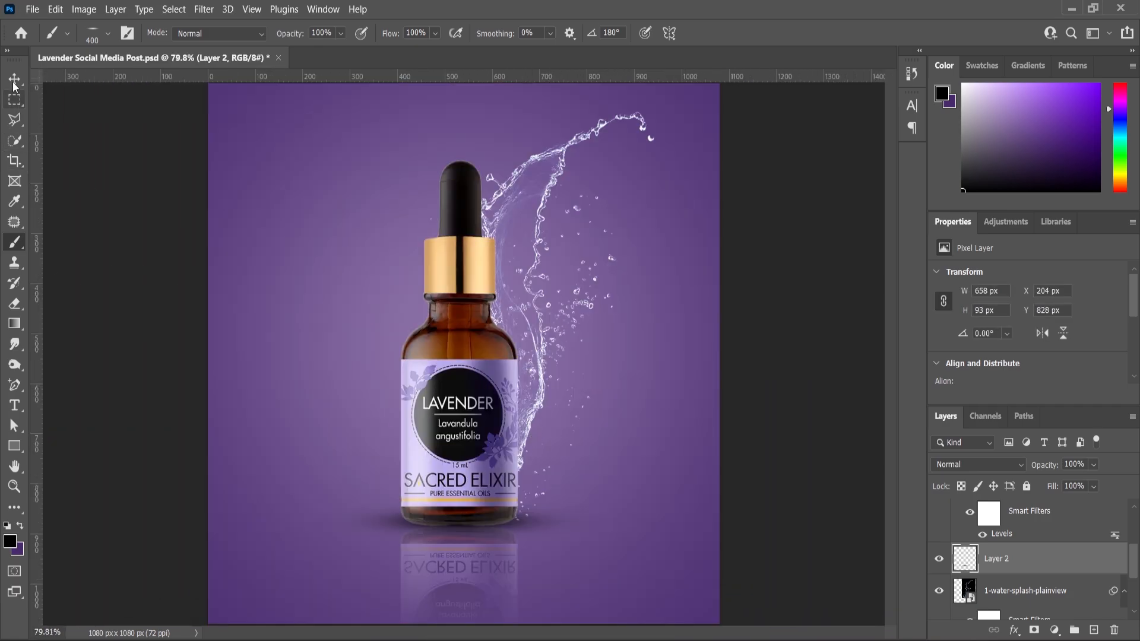
Squash the painted shadow's height to about 83% and position it directly under the bottle's base.
key("ctrl+t")
scroll(433, 495, "up", 4)
left_click_drag(478, 573, 478, 564)
left_click_drag(372, 536, 370, 541)
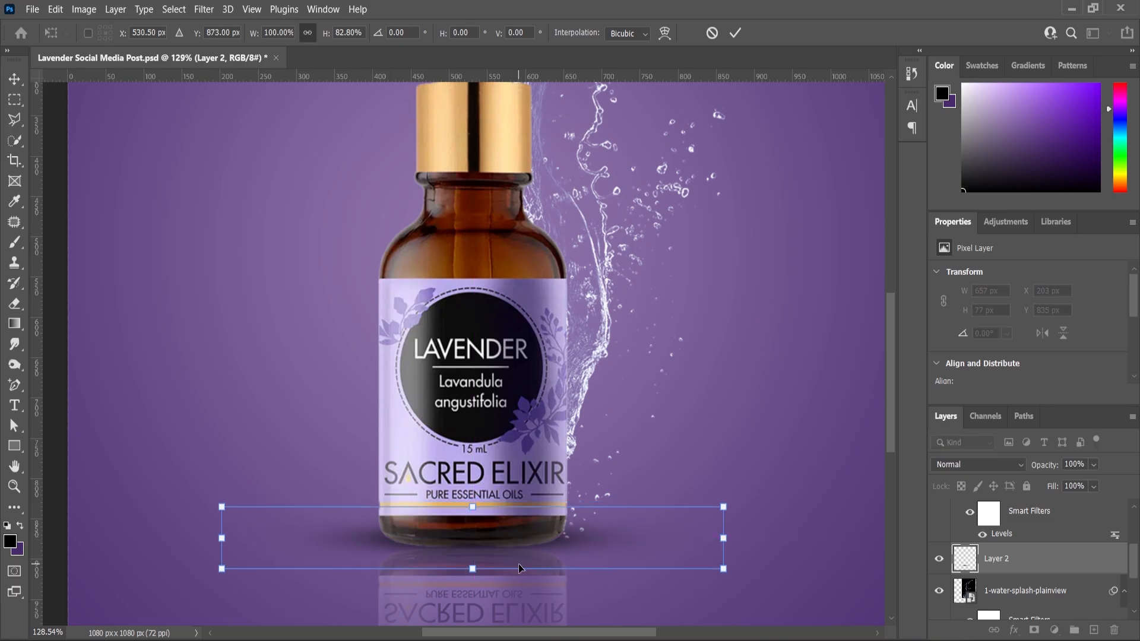
left_click(15, 487)
Reduce the shadow layer's opacity to 89% and deselect the layer.
scroll(549, 478, "down", 7)
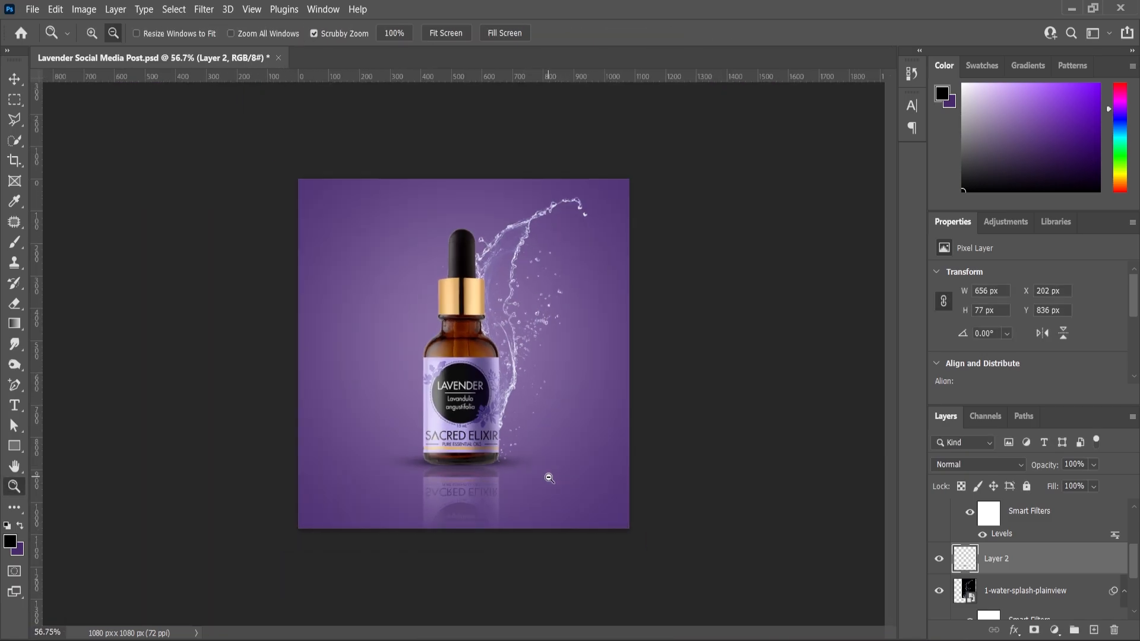
scroll(498, 525, "up", 2)
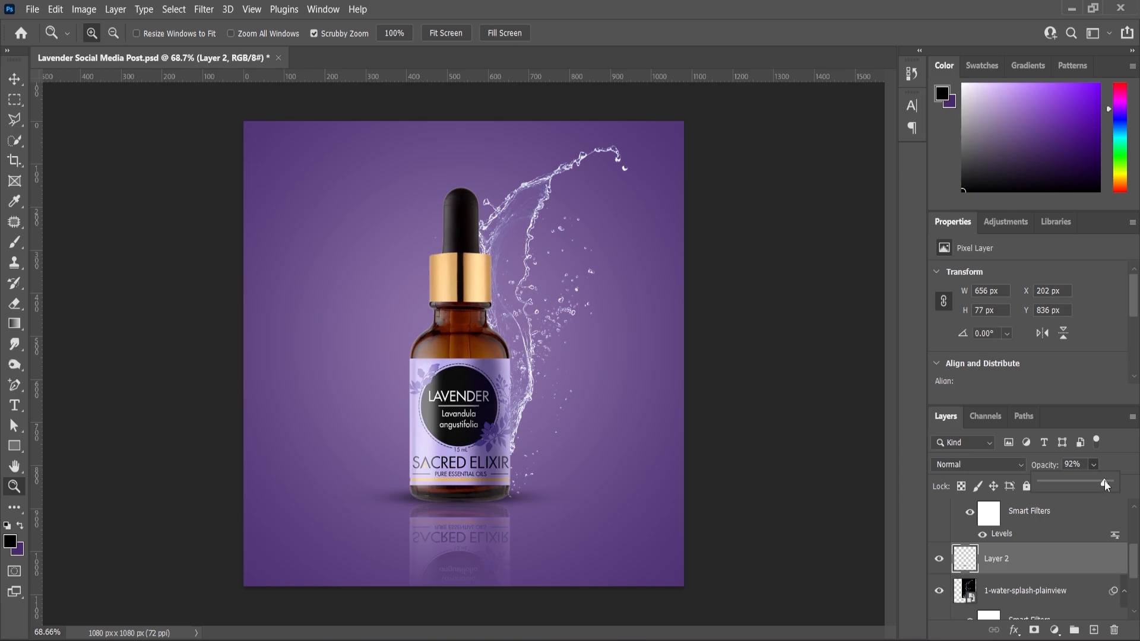
left_click(16, 79)
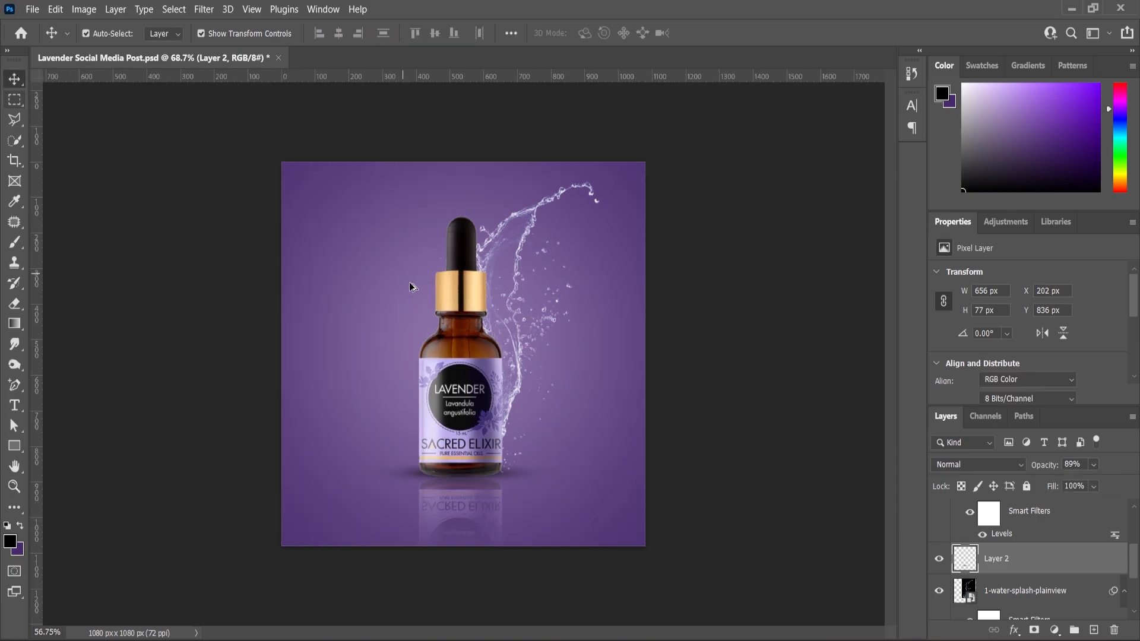
left_click(439, 205)
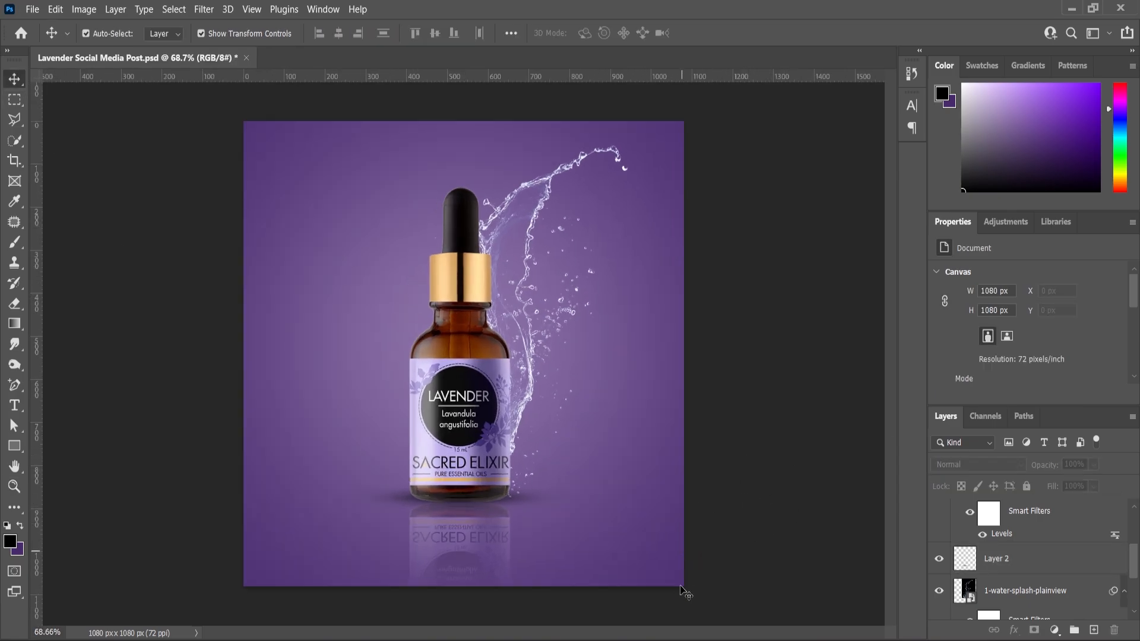
Place the orange slices image pngwing.com(1).png in the document and scale it down to about 55%.
mouse_move(669, 638)
left_click(660, 562)
left_click_drag(353, 183, 462, 500)
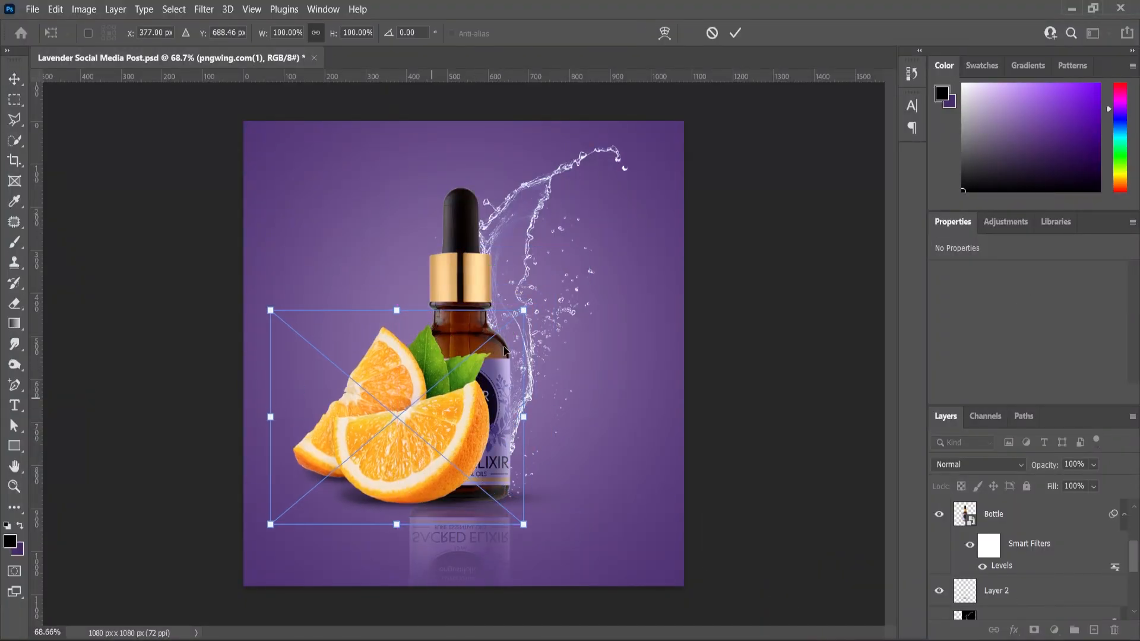
left_click_drag(524, 311, 480, 374)
scroll(421, 436, "up", 4)
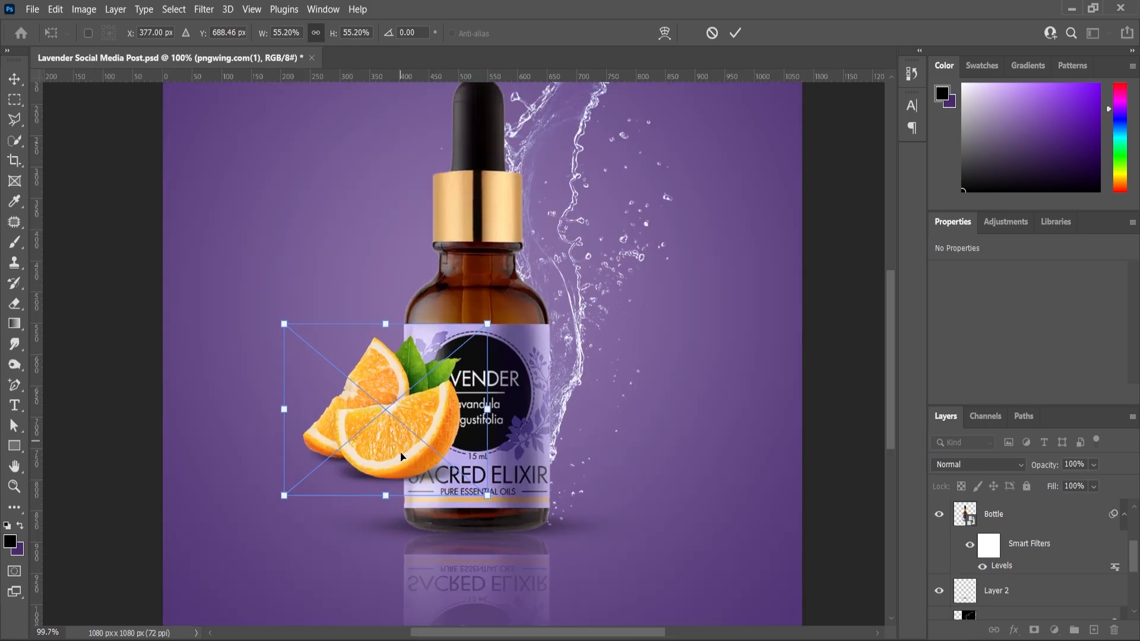
Move the orange slices down beside the bottle's lower left and shrink them to about 249 px wide.
left_click_drag(401, 456, 401, 518)
left_click_drag(488, 387, 488, 413)
left_click_drag(411, 496, 407, 507)
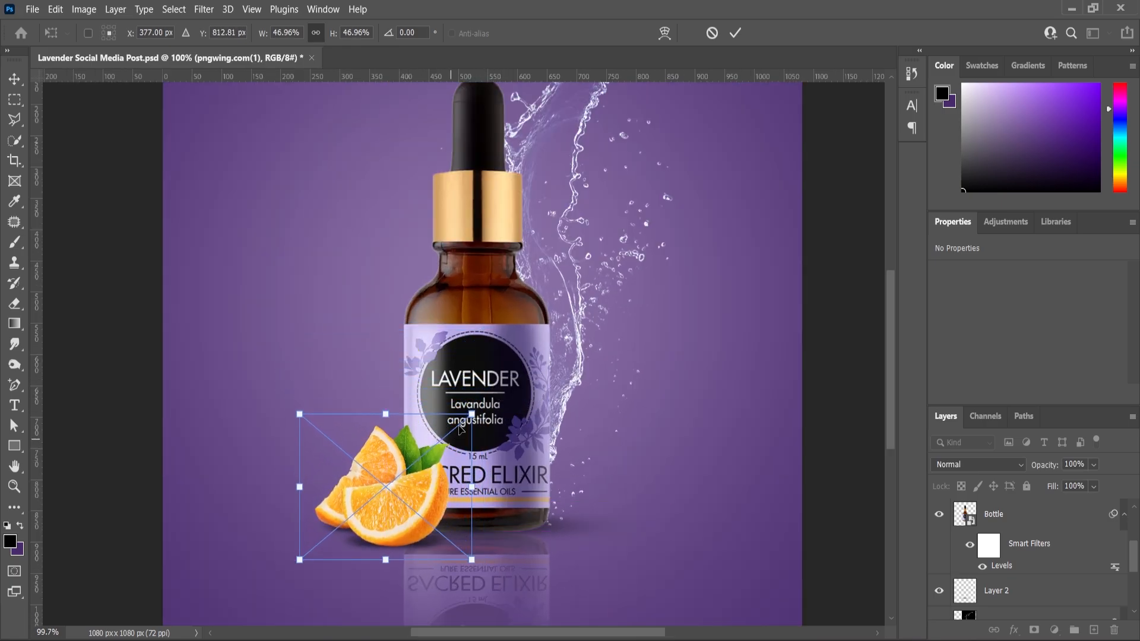
left_click_drag(472, 414, 477, 410)
left_click(14, 487)
mouse_move(442, 499)
left_mouse_down()
mouse_move(414, 500)
mouse_move(457, 500)
left_mouse_up()
left_click(15, 82)
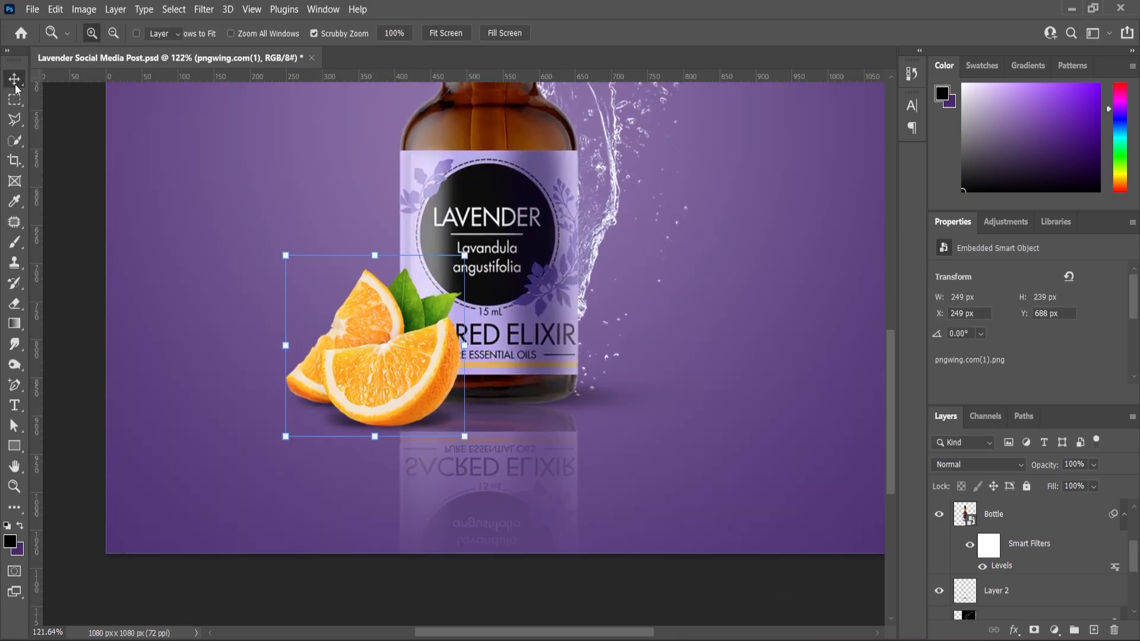
Enlarge the orange slices to about 52% and shift them slightly left so they overlap the bottle's lower left edge.
left_click_drag(464, 255, 498, 246)
left_click_drag(413, 334, 407, 335)
left_click(13, 487)
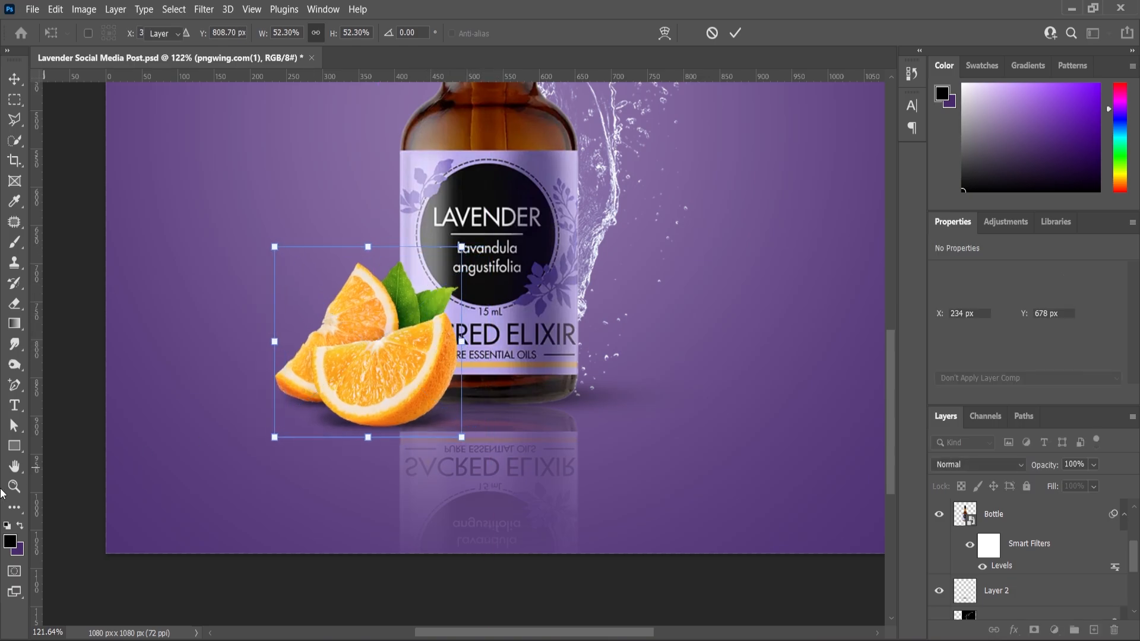
scroll(570, 339, "down", 4)
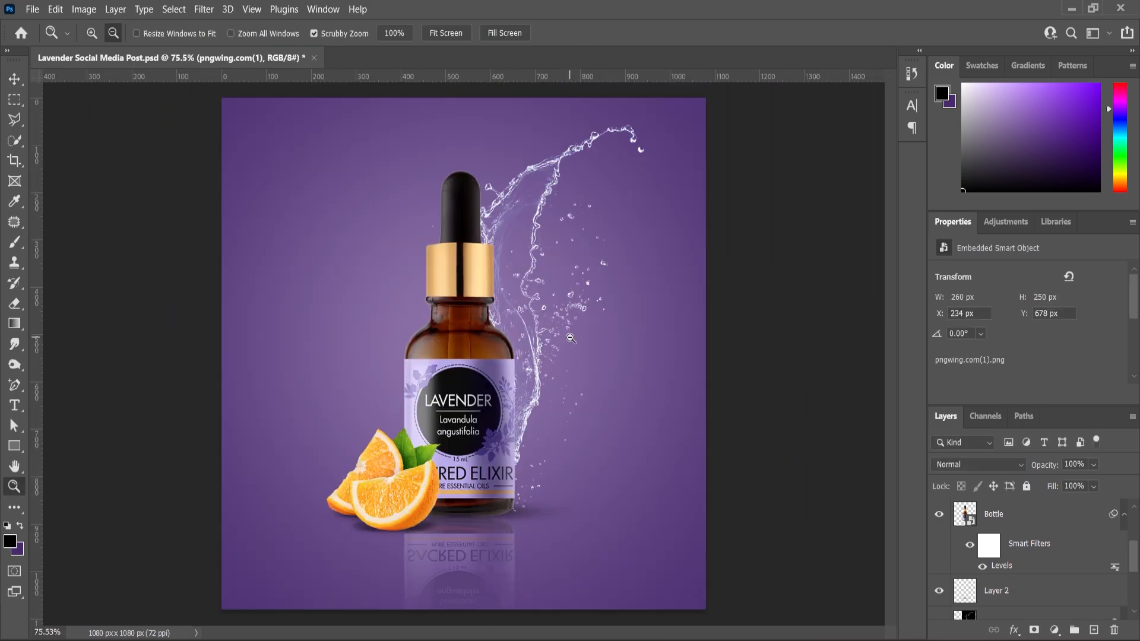
scroll(571, 339, "up", 2)
scroll(571, 339, "down", 2)
scroll(571, 338, "down", 1)
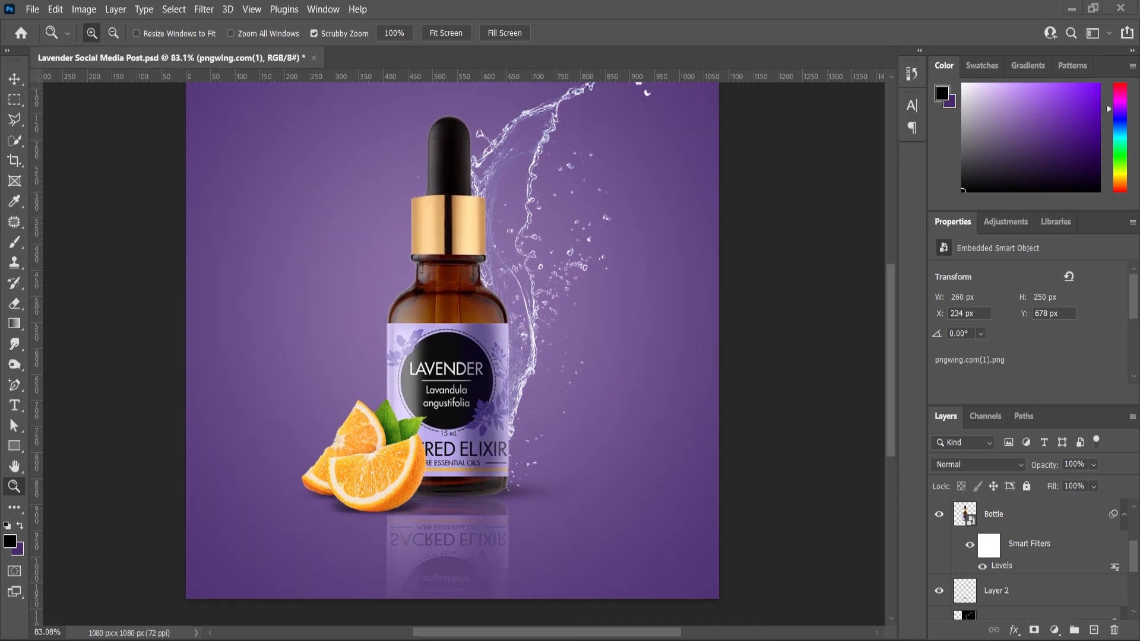
Place the wood log image pngwing.com(2).png in the document and enlarge it to about 158%.
key("alt+Tab")
left_click_drag(426, 172, 556, 502)
left_click_drag(512, 301, 547, 267)
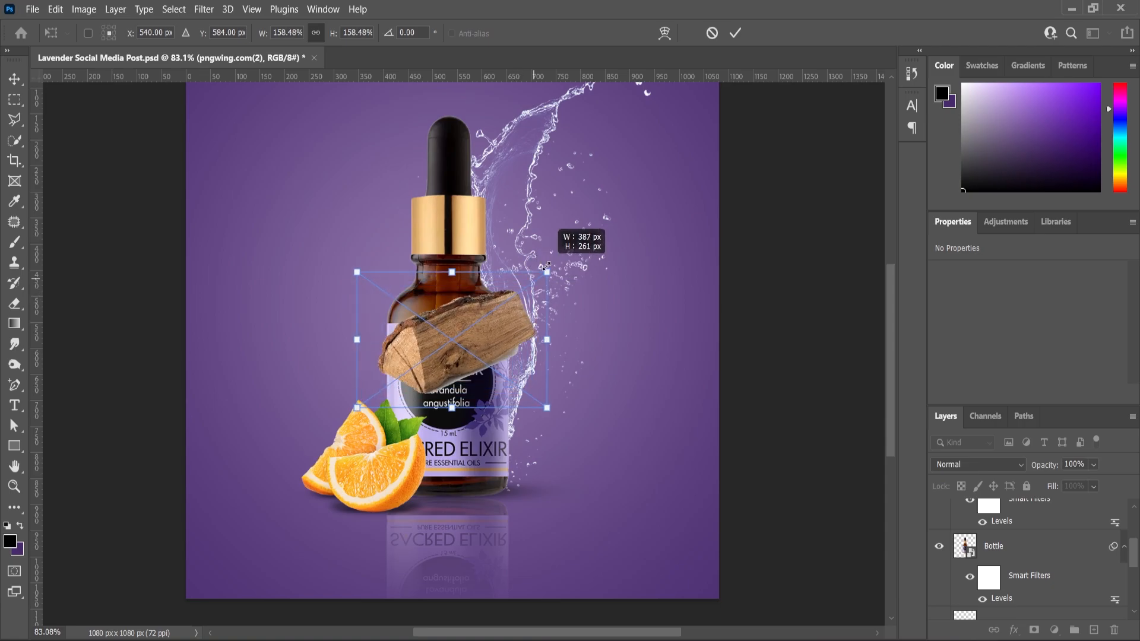
Move the wood log to the bottle's lower right, flip it horizontally and shrink it slightly to about 321 px wide.
left_click_drag(479, 355, 563, 459)
right_click(536, 419)
left_click(594, 389)
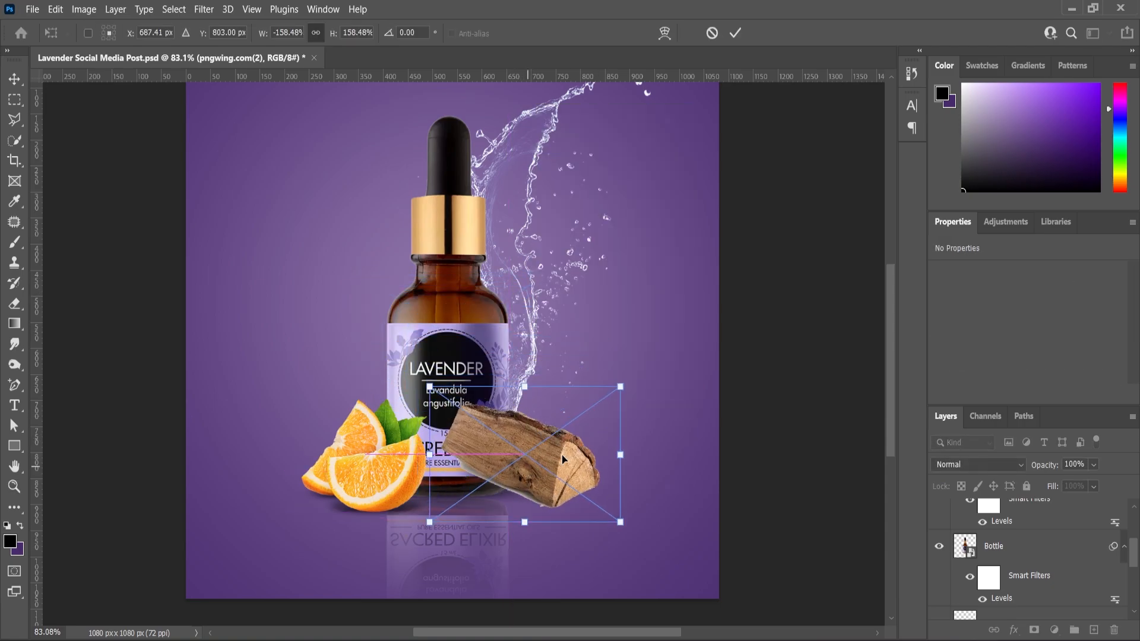
left_click_drag(620, 386, 620, 393)
key("Return")
Apply a Color Balance adjustment to the wood log, setting yellow-blue to -53 and shifting the midtones towards green.
key("z")
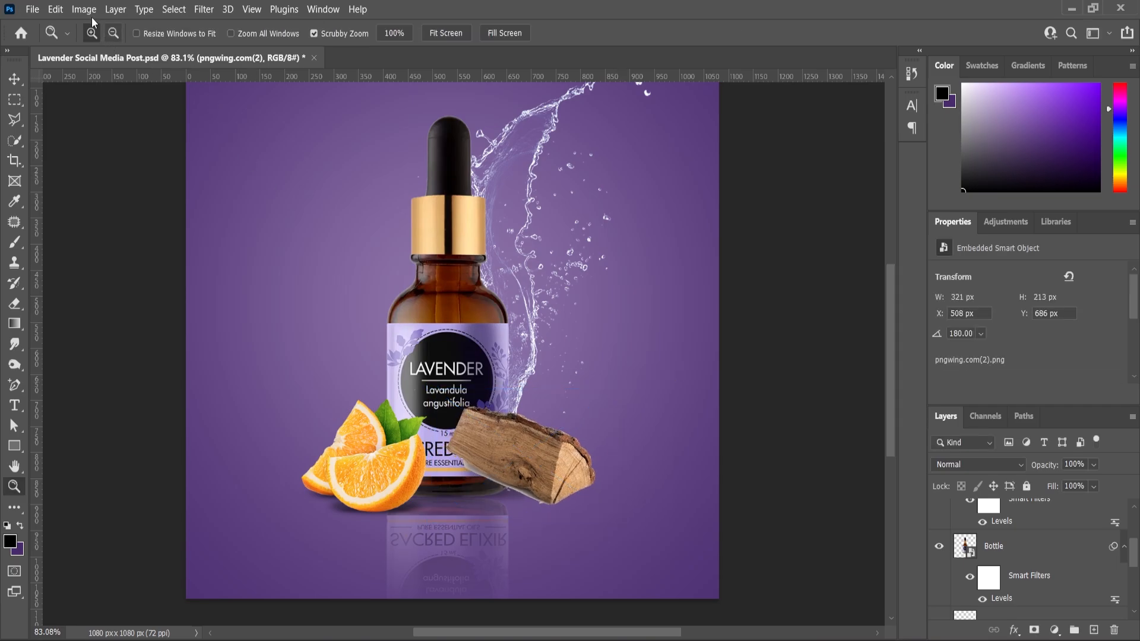
left_click(83, 9)
mouse_move(94, 52)
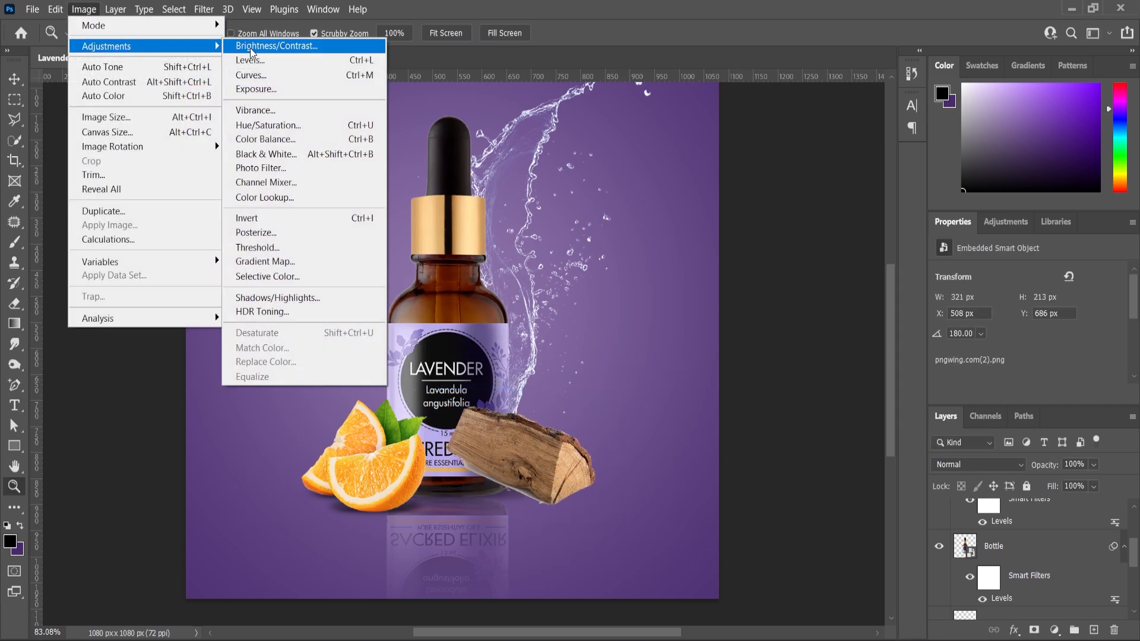
left_click(266, 142)
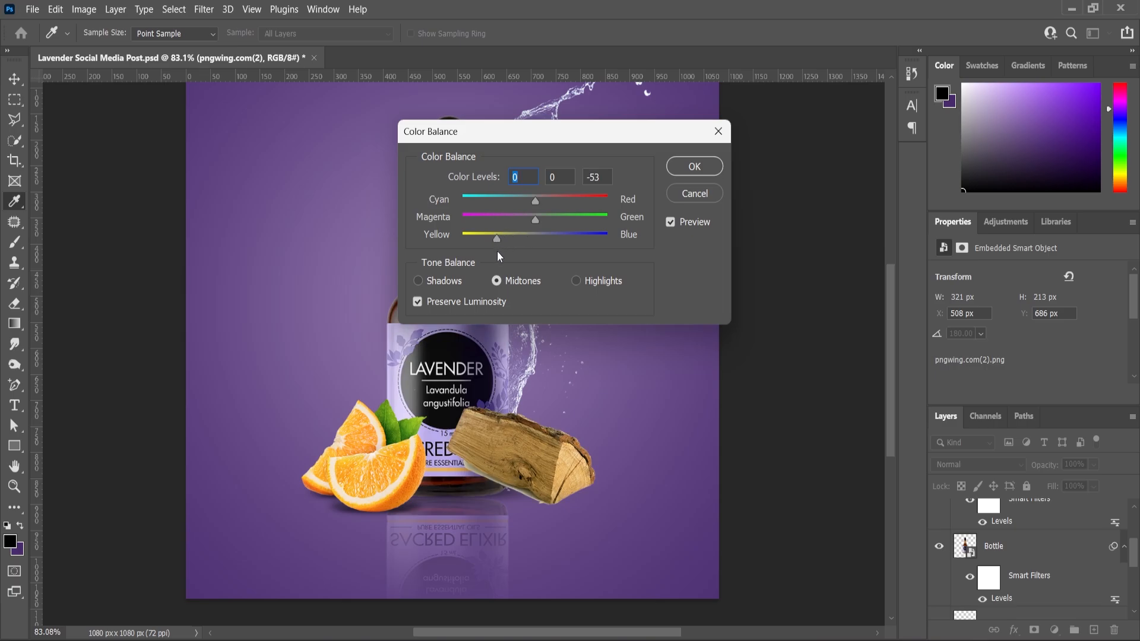
left_click(554, 220)
left_click(692, 168)
Move the pngwing.com(2) wood layer beneath the Bottle and Bottle copy layers, directly above Layer 2.
scroll(1036, 528, "up", 5)
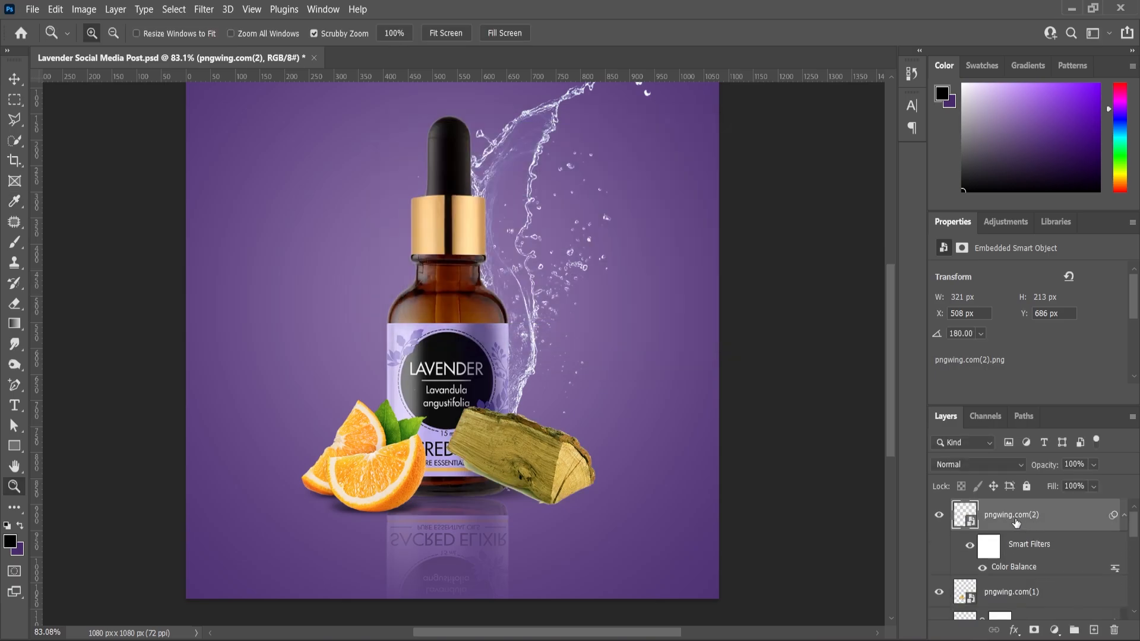
left_click_drag(1018, 523, 1031, 603)
left_click_drag(1023, 564, 997, 594)
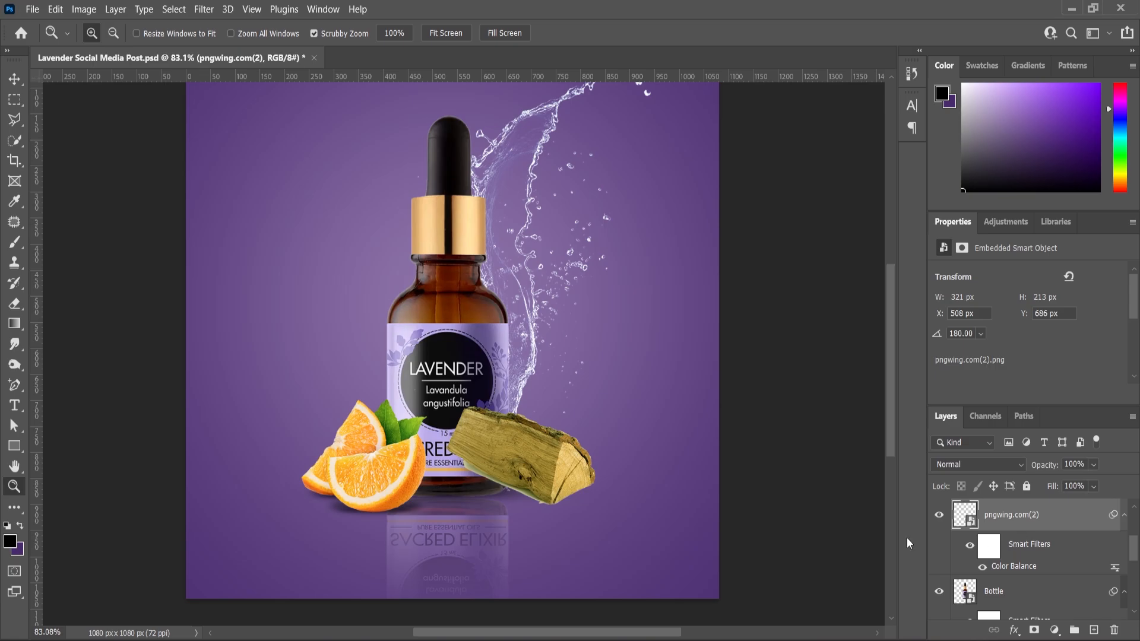
left_click(15, 79)
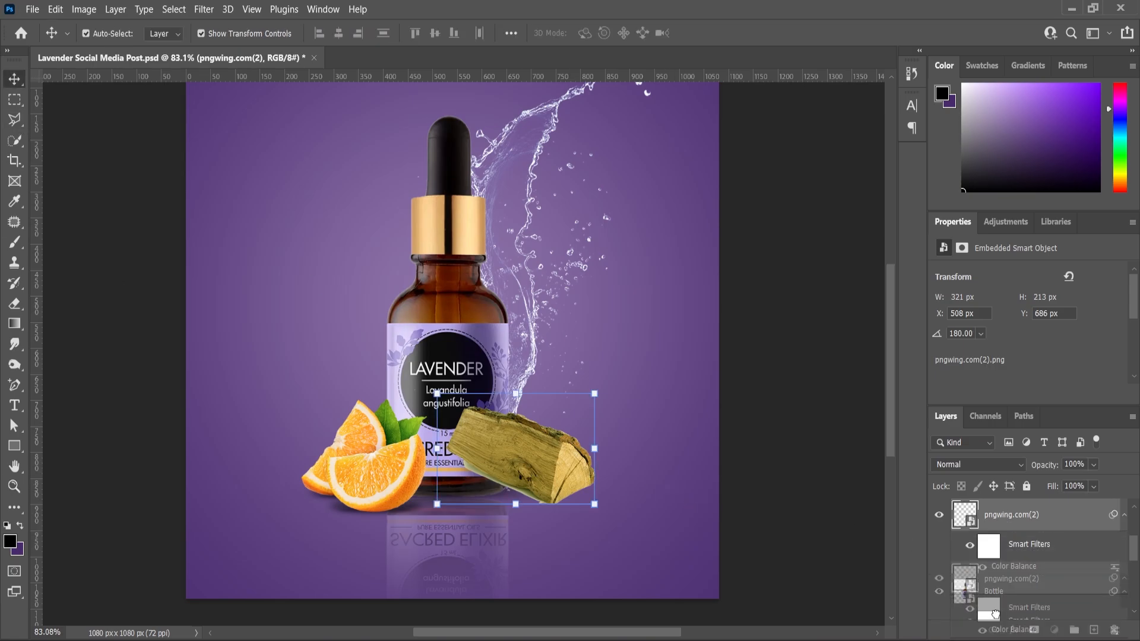
left_click_drag(998, 592, 989, 518)
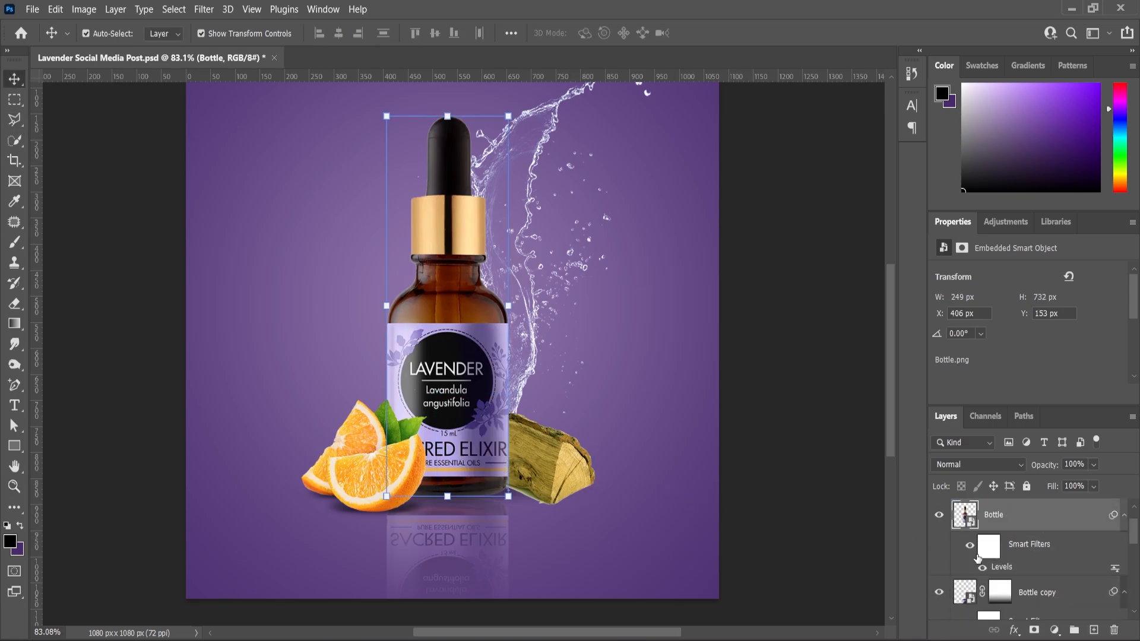
Scale the wood log down to about 105% and position it partly behind the bottle's lower right edge.
scroll(652, 527, "up", 2)
left_click(541, 469)
scroll(526, 496, "up", 2)
left_click_drag(536, 459, 509, 503)
left_click(574, 376)
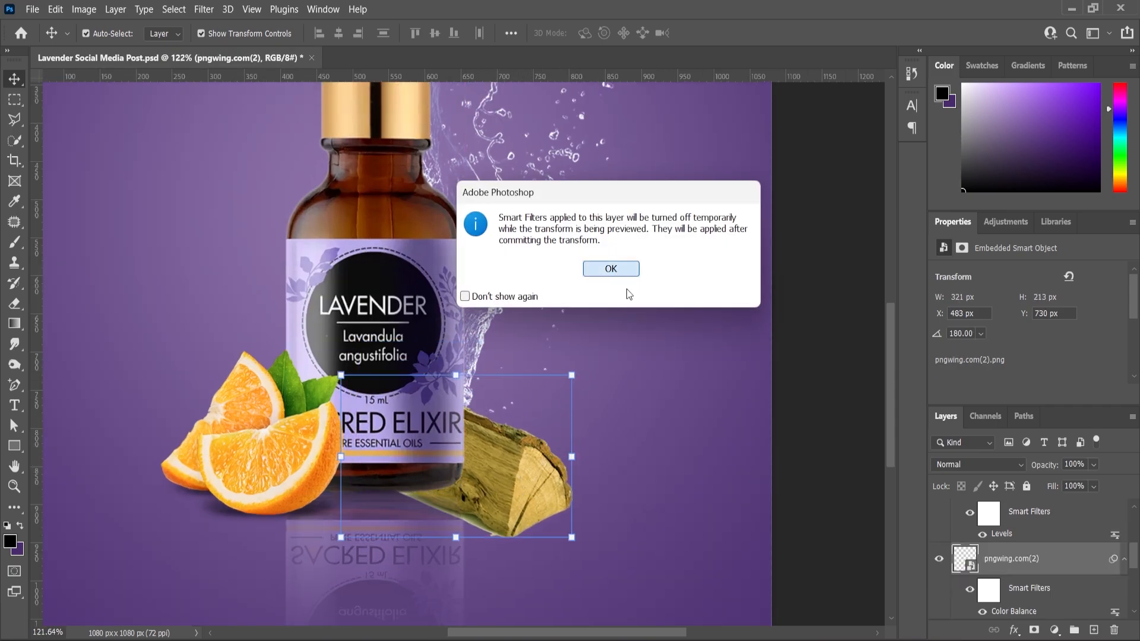
left_click(622, 271)
left_click_drag(600, 376, 580, 425)
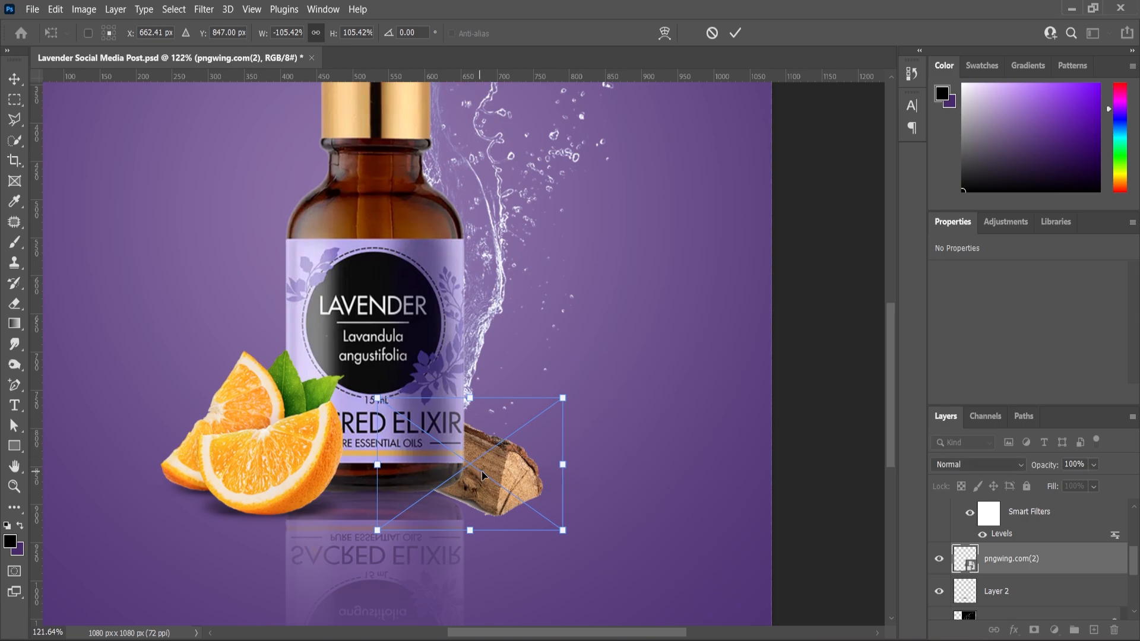
left_click_drag(482, 471, 517, 458)
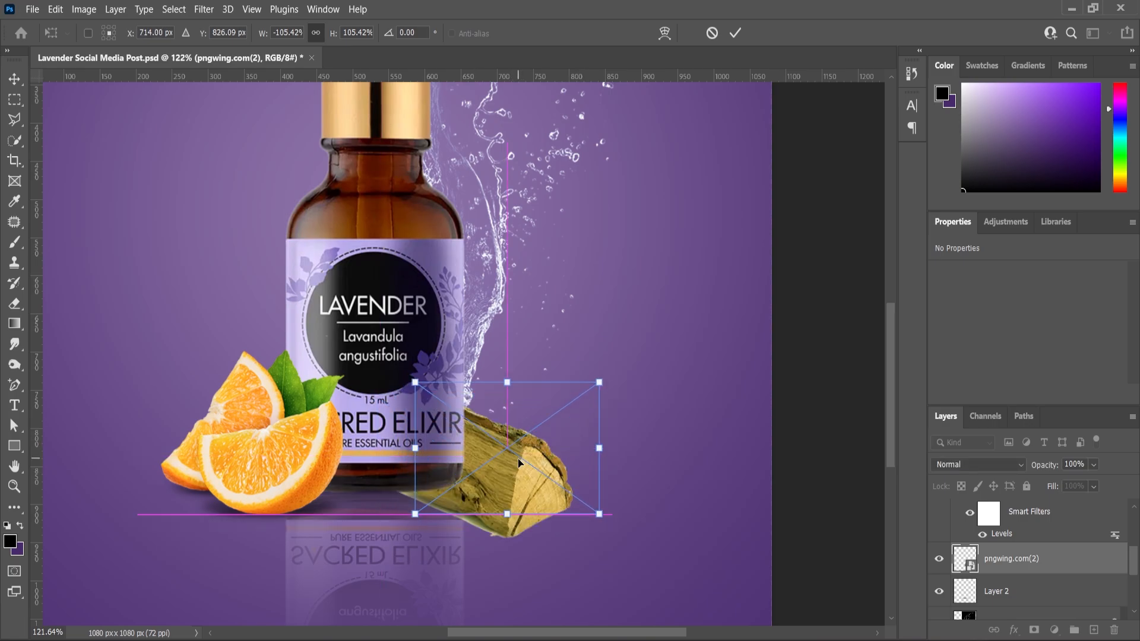
key("Return")
scroll(512, 380, "down", 3)
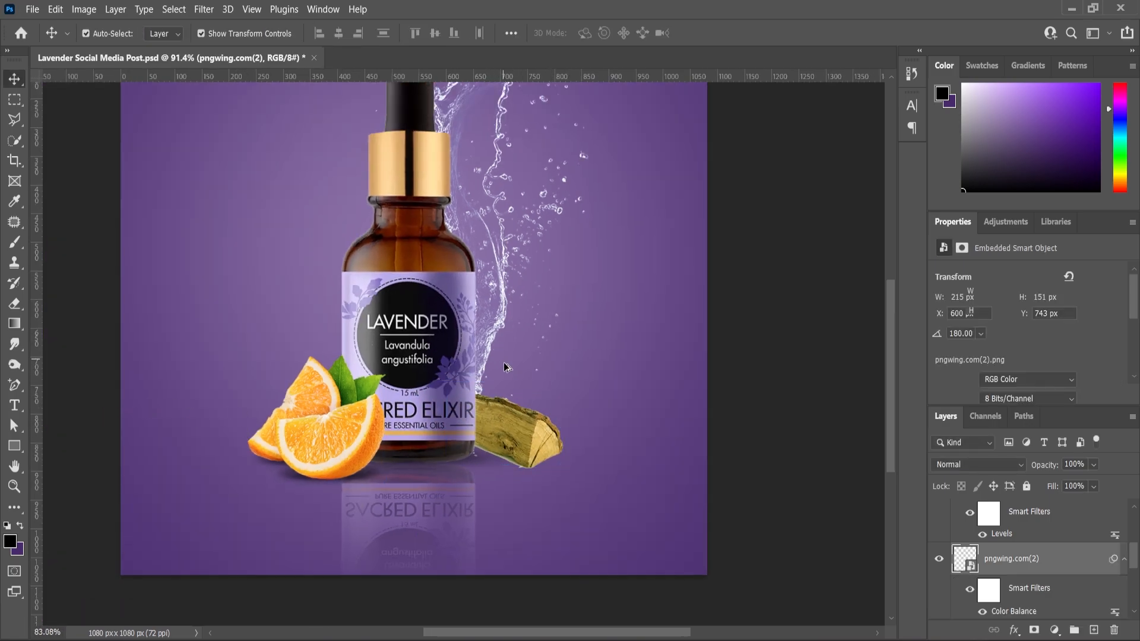
Place the lavender sprig image pngwing.com(3).png, scale it to about 44% and position it in front of the wood log.
key("alt+Tab")
left_click_drag(502, 165, 518, 472)
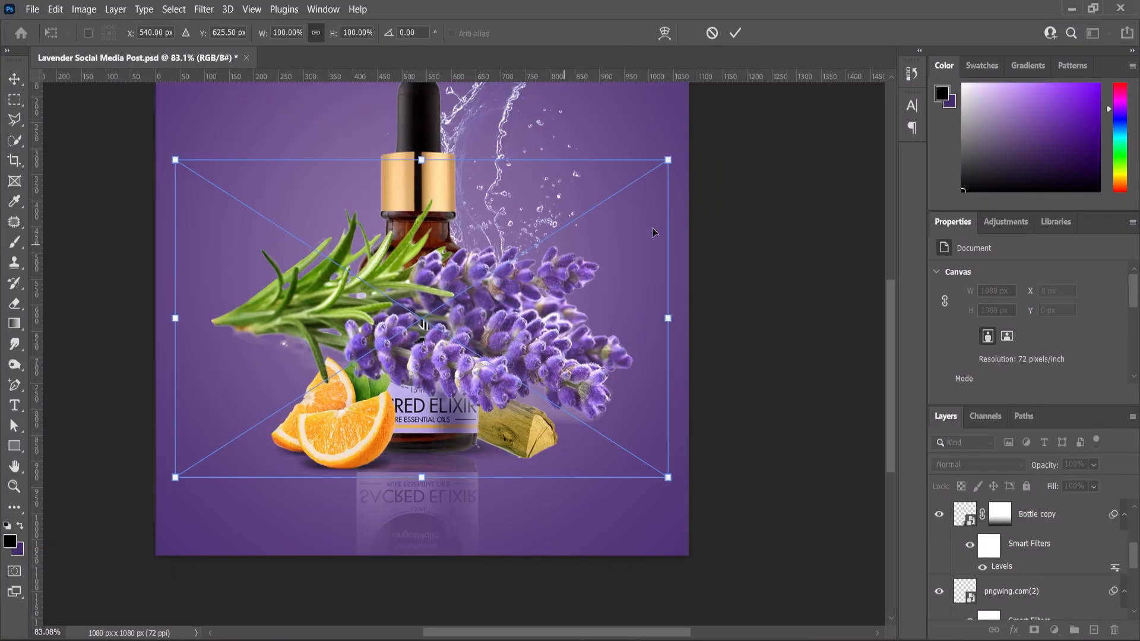
left_click_drag(668, 160, 530, 248)
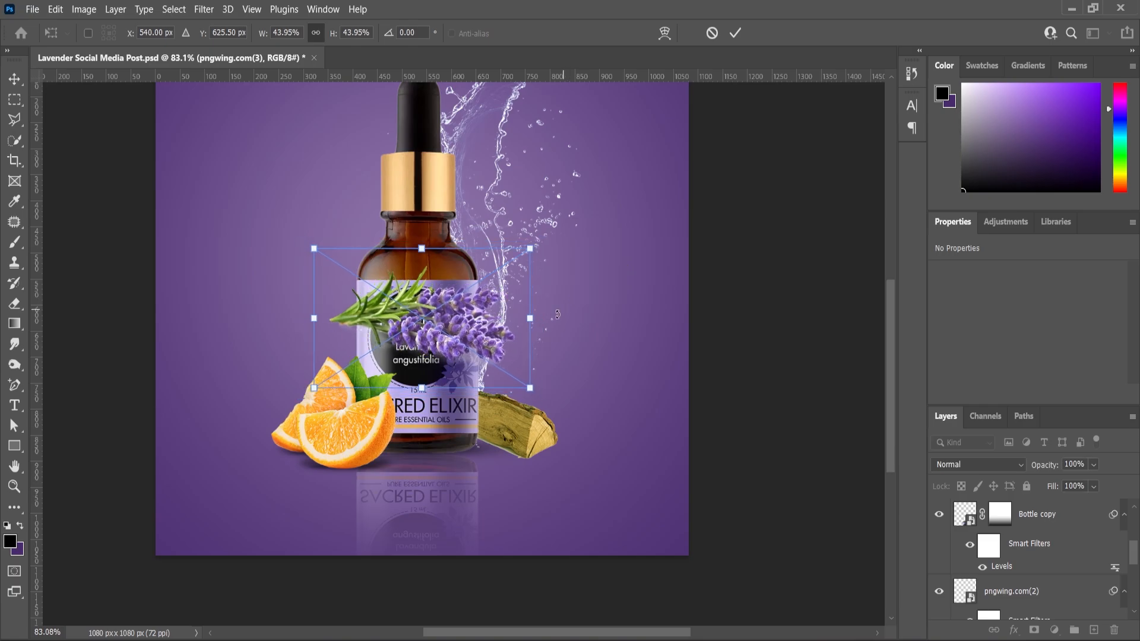
left_click_drag(445, 321, 532, 451)
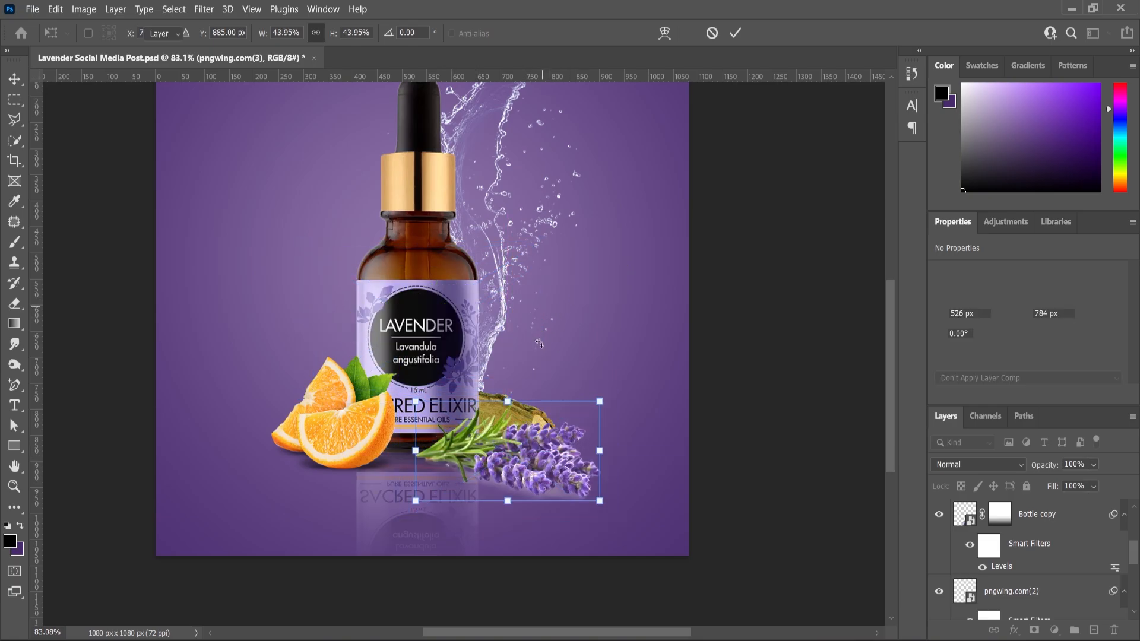
scroll(539, 343, "down", 3)
scroll(552, 487, "up", 5)
key("Return")
Scale the lavender sprig down to about 35%, commit the transform and deselect the layer.
mouse_move(648, 458)
left_mouse_down()
mouse_move(656, 445)
mouse_move(635, 462)
mouse_move(646, 458)
mouse_move(642, 472)
left_mouse_up()
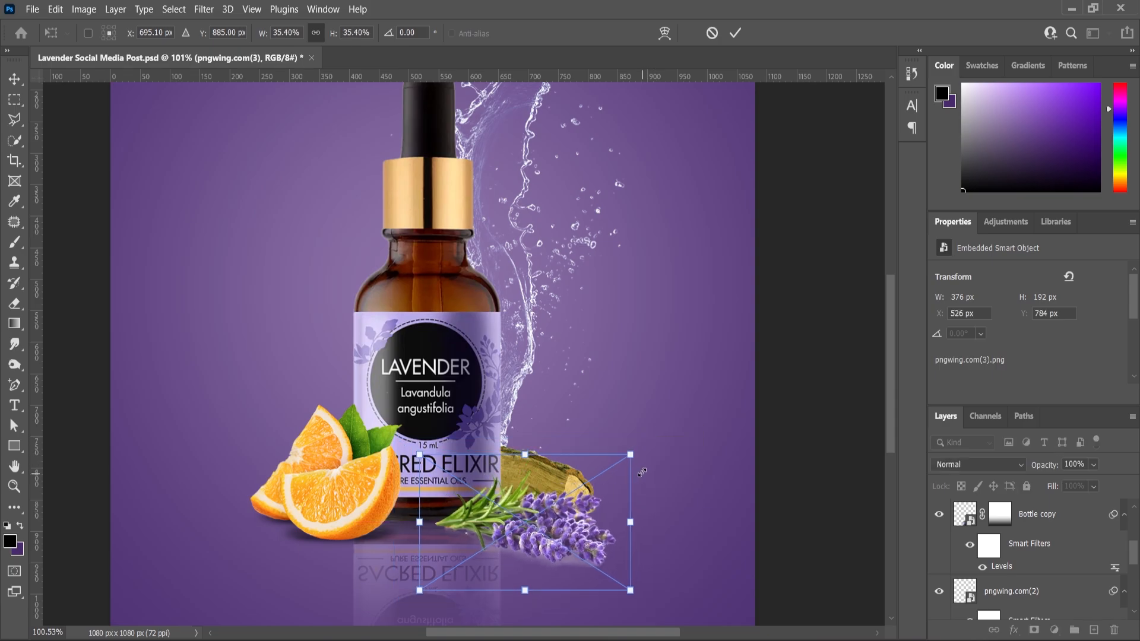
left_click(21, 73)
left_click(79, 197)
scroll(410, 323, "down", 1)
scroll(542, 511, "up", 3)
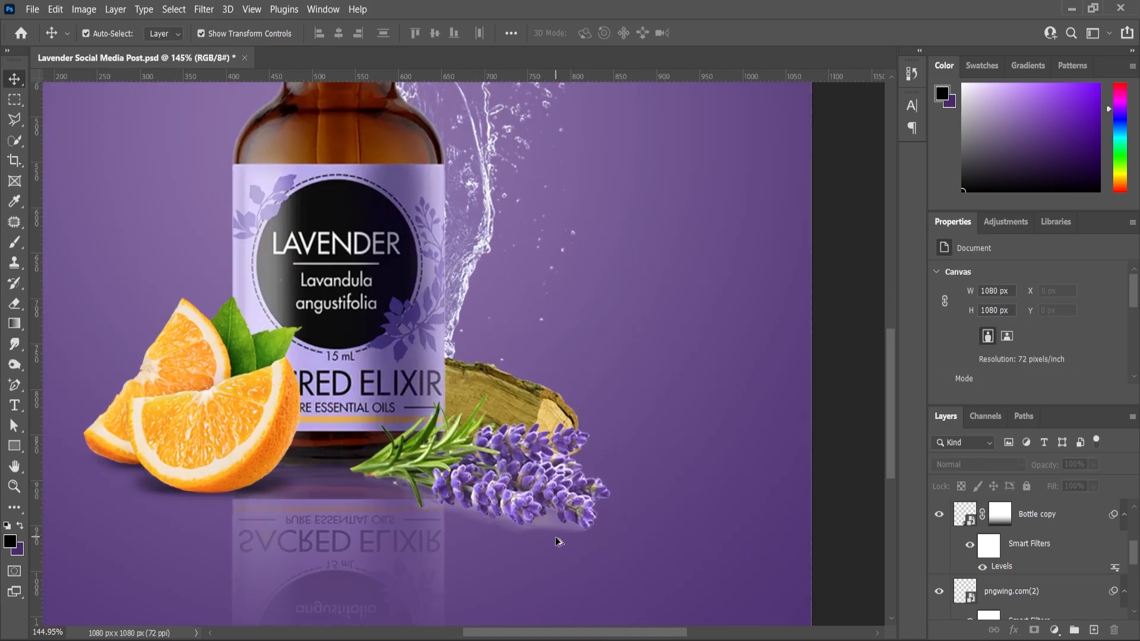
Select the lavender sprig layer pngwing.com(3) and add a layer mask to it.
scroll(553, 537, "down", 1)
scroll(547, 522, "up", 3)
left_click(535, 436)
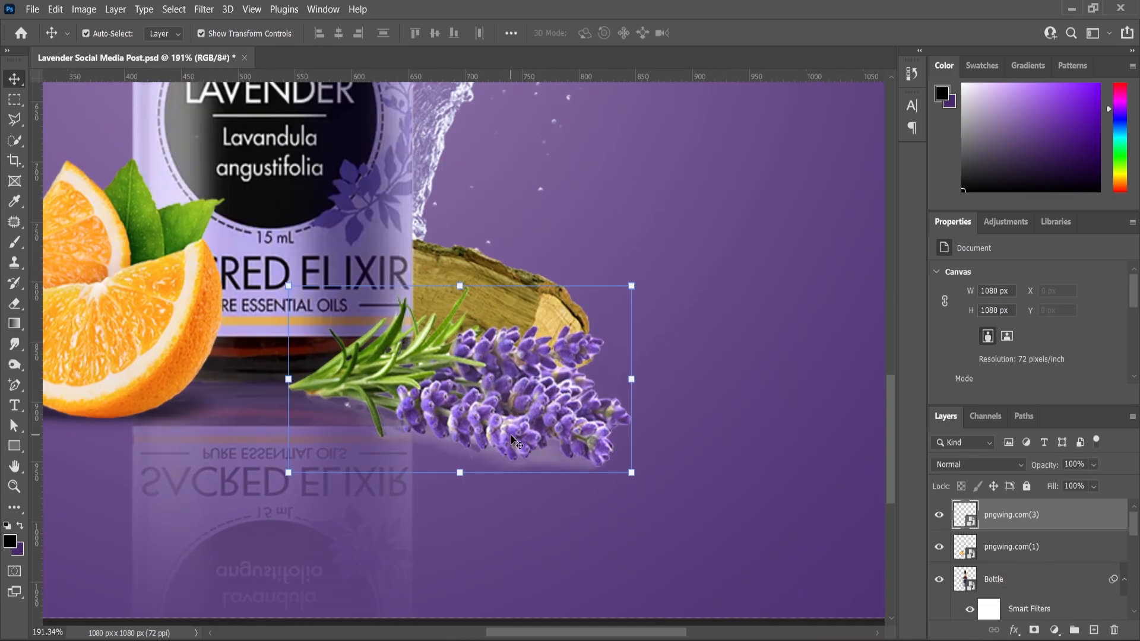
left_click(1034, 630)
Paint black on the lavender mask with a small soft brush of about 30 px to hide the pale shadow along the sprig's lower edge.
left_click(14, 241)
scroll(372, 437, "up", 2)
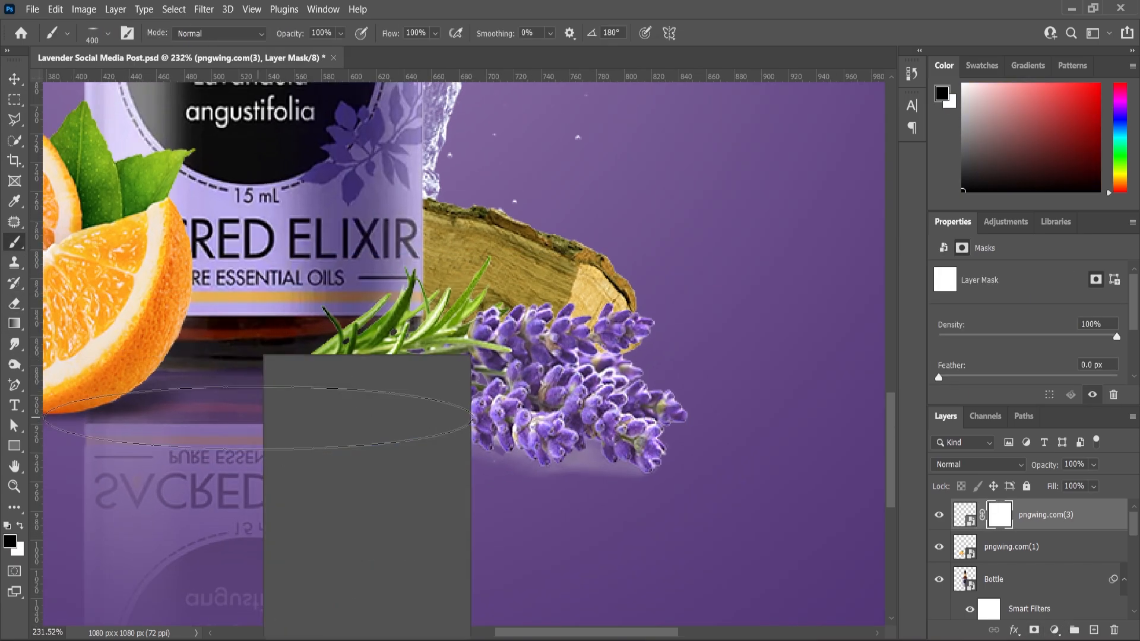
left_click(22, 247)
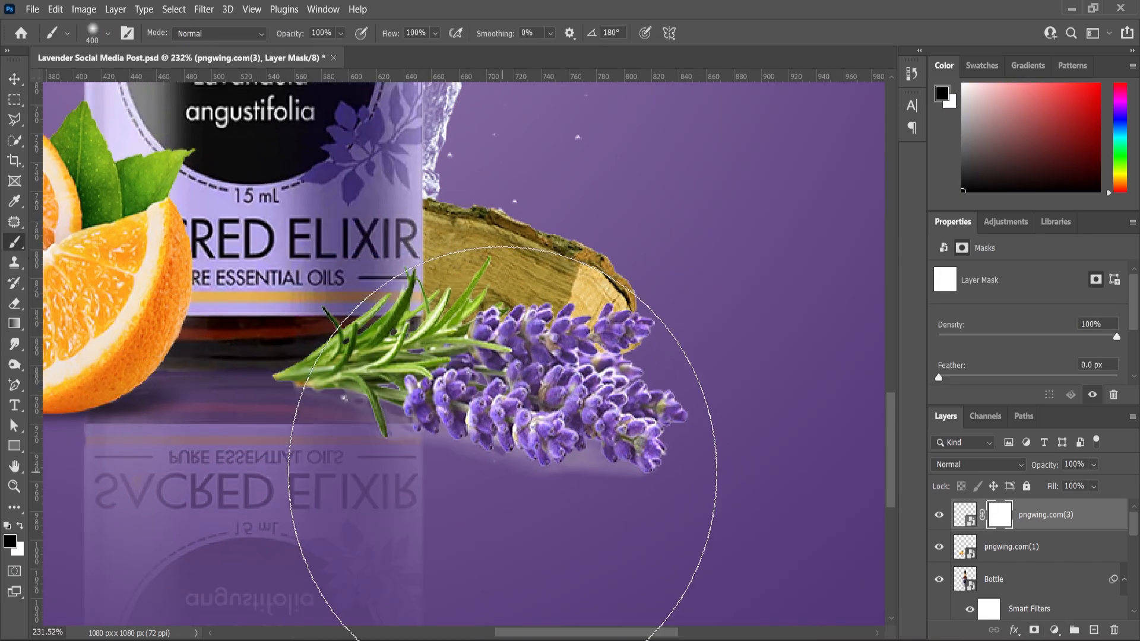
key("bracketleft")
key("bracketleft")
key("bracketleft")
key("bracketleft")
key("bracketleft")
key("bracketleft")
key("bracketleft")
key("bracketleft")
key("bracketleft")
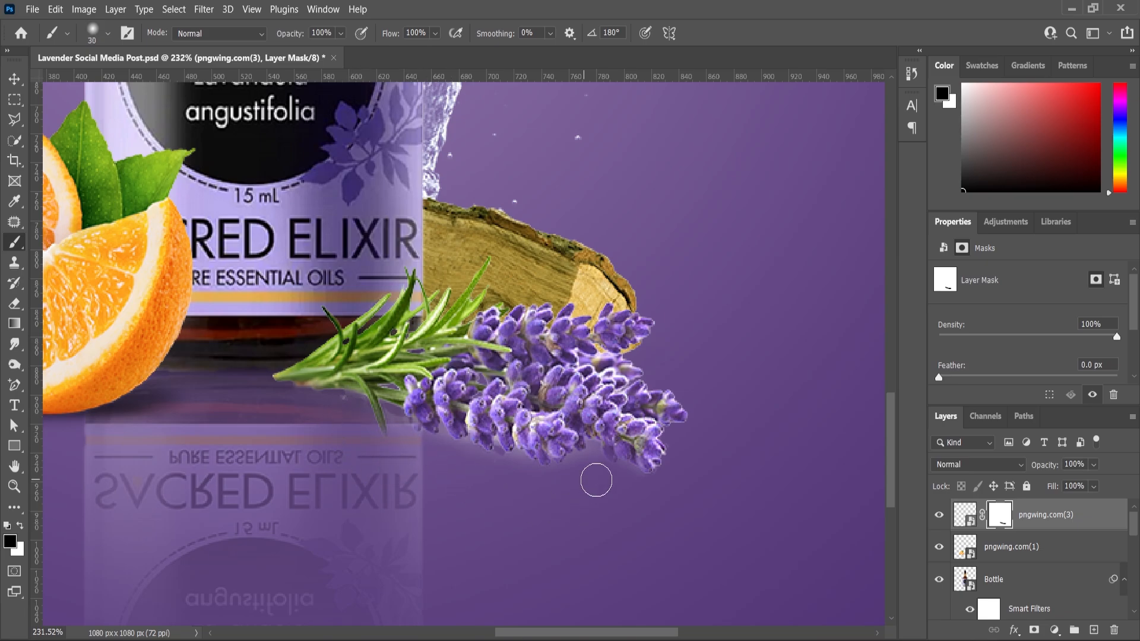
key("ctrl+0")
key("v")
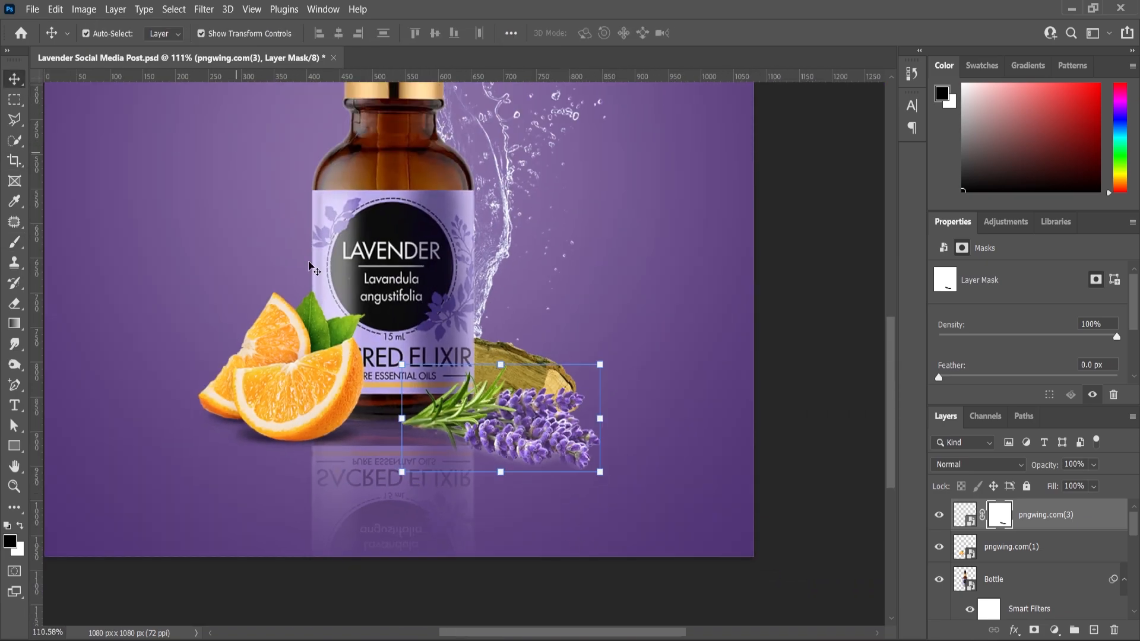
left_click(84, 10)
mouse_move(104, 46)
left_click(253, 62)
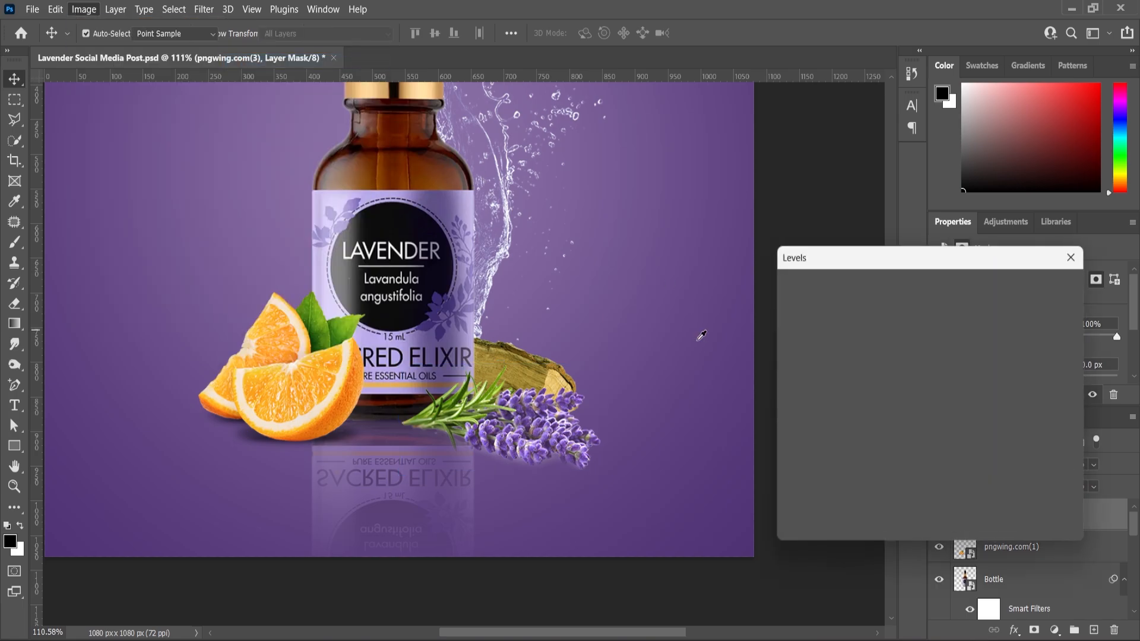
left_click_drag(889, 434, 893, 438)
left_click_drag(797, 435, 791, 435)
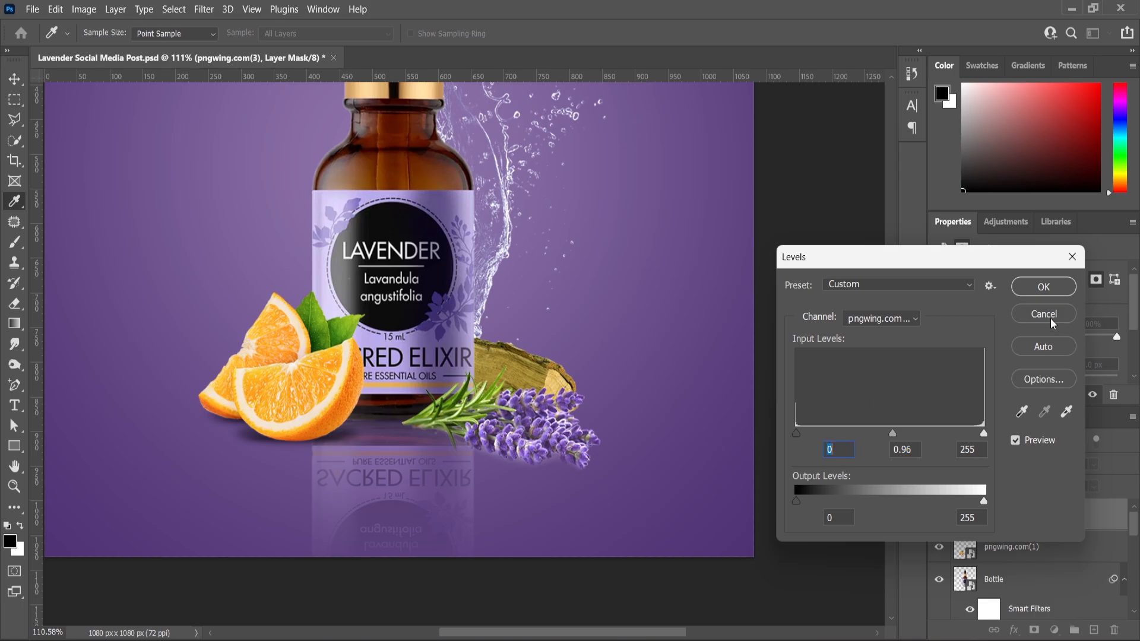
left_click(1044, 314)
Apply a Levels adjustment to the pngwing.com(3) lavender image with input black about 5 and midtones 0.92.
left_click(965, 514)
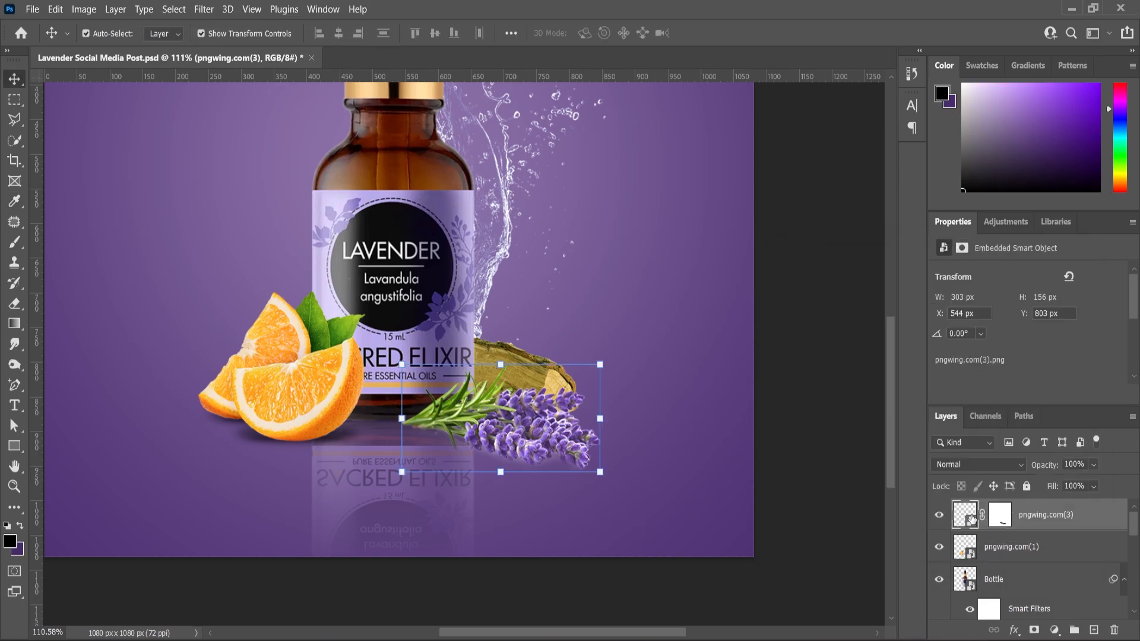
left_click(85, 8)
mouse_move(107, 43)
left_click(415, 56)
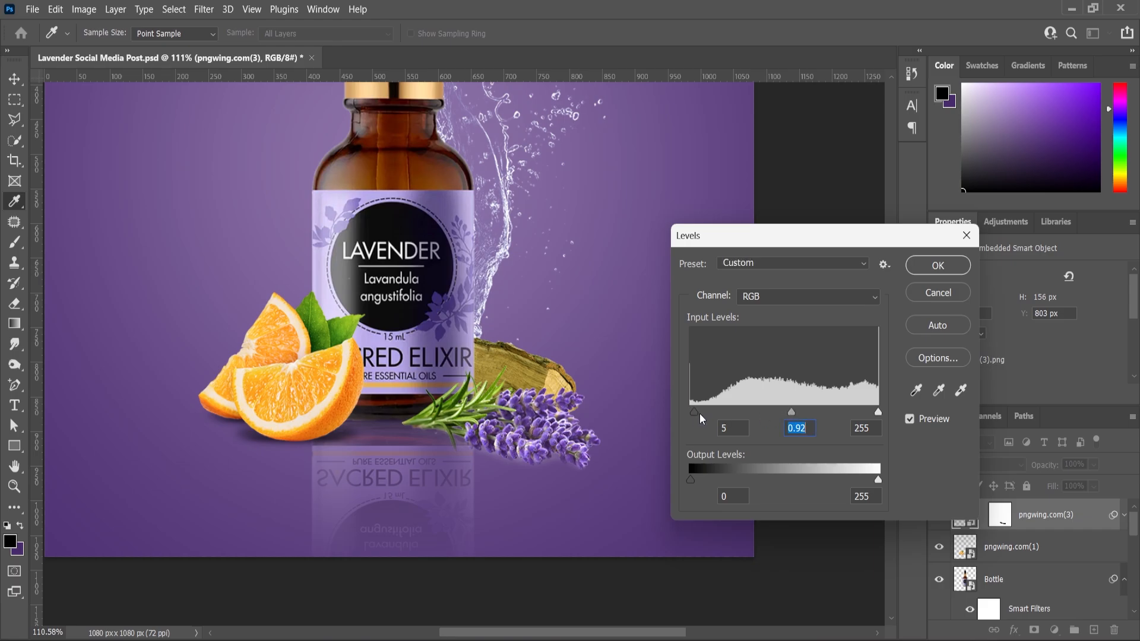
left_click_drag(700, 415, 700, 415)
left_click(934, 267)
Rotate the lavender sprig clockwise by about 5.11°, commit and deselect it, and save the document.
scroll(467, 451, "up", 7)
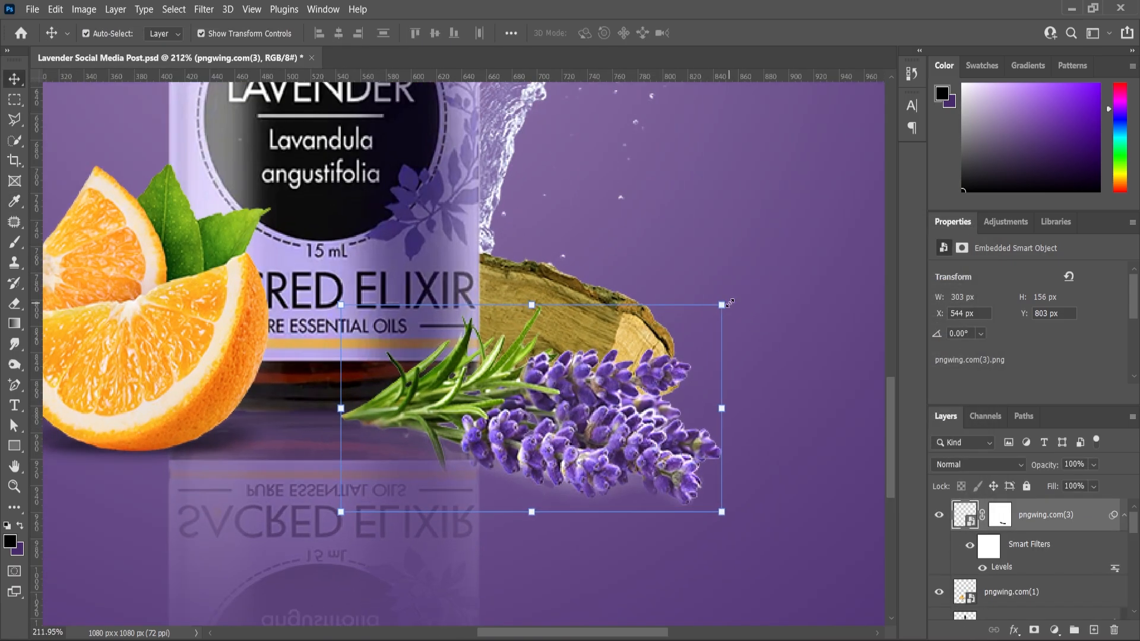
left_click(738, 301)
left_click(629, 273)
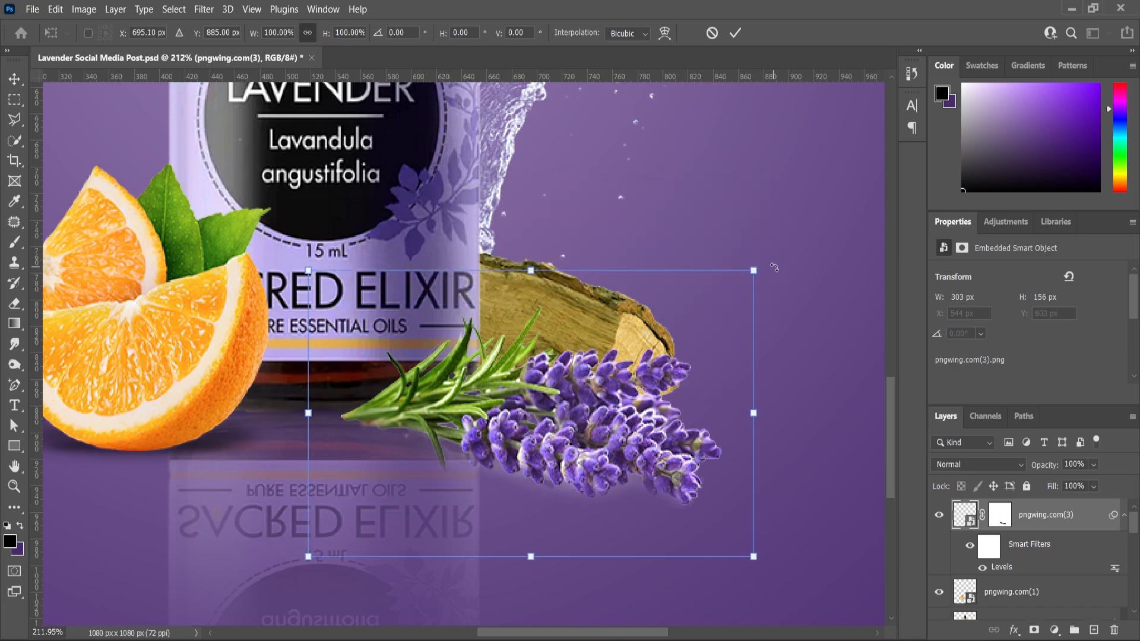
left_click_drag(775, 269, 777, 295)
key("Return")
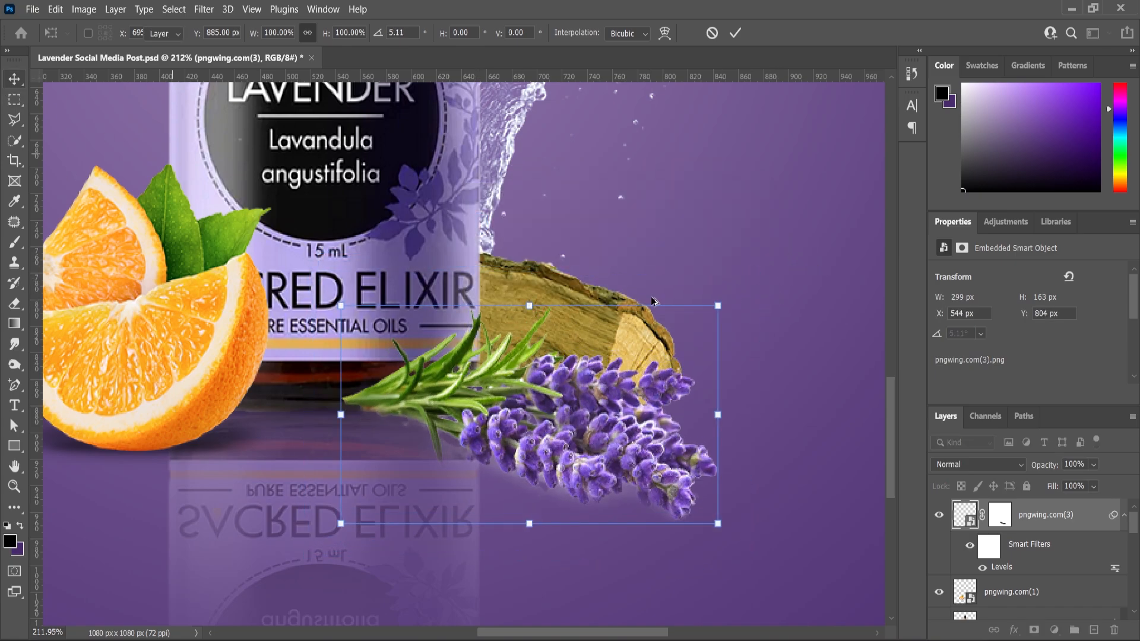
scroll(640, 387, "down", 7)
left_click(546, 538)
key("ctrl+s")
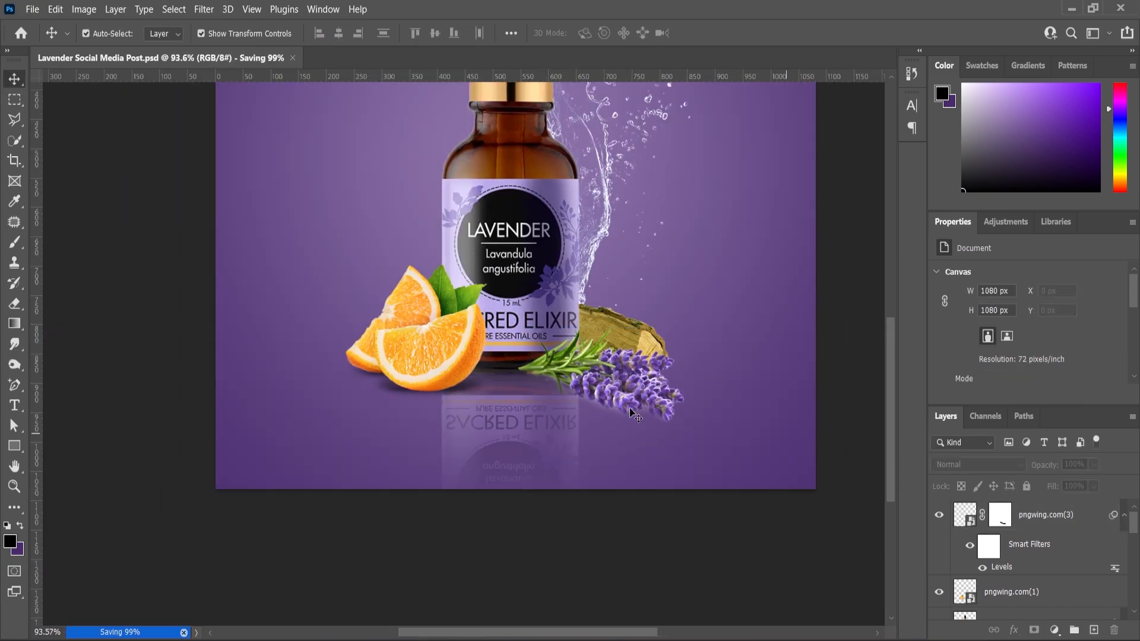
left_click(619, 396)
left_click(1010, 592)
left_click(1094, 630)
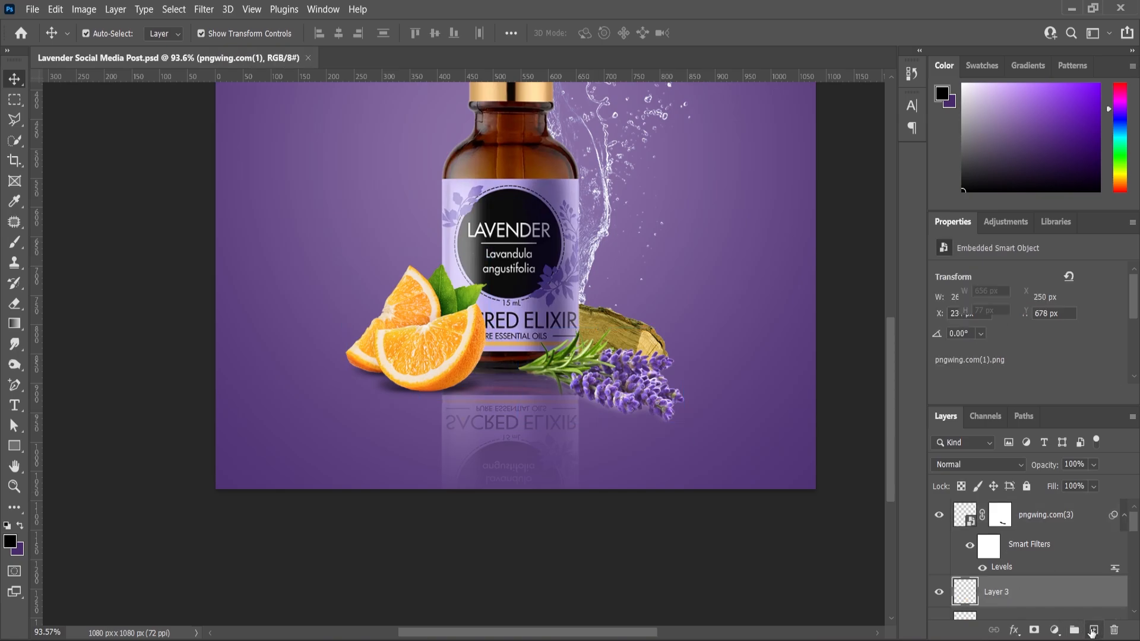
key("ctrl+z")
left_click(1030, 516)
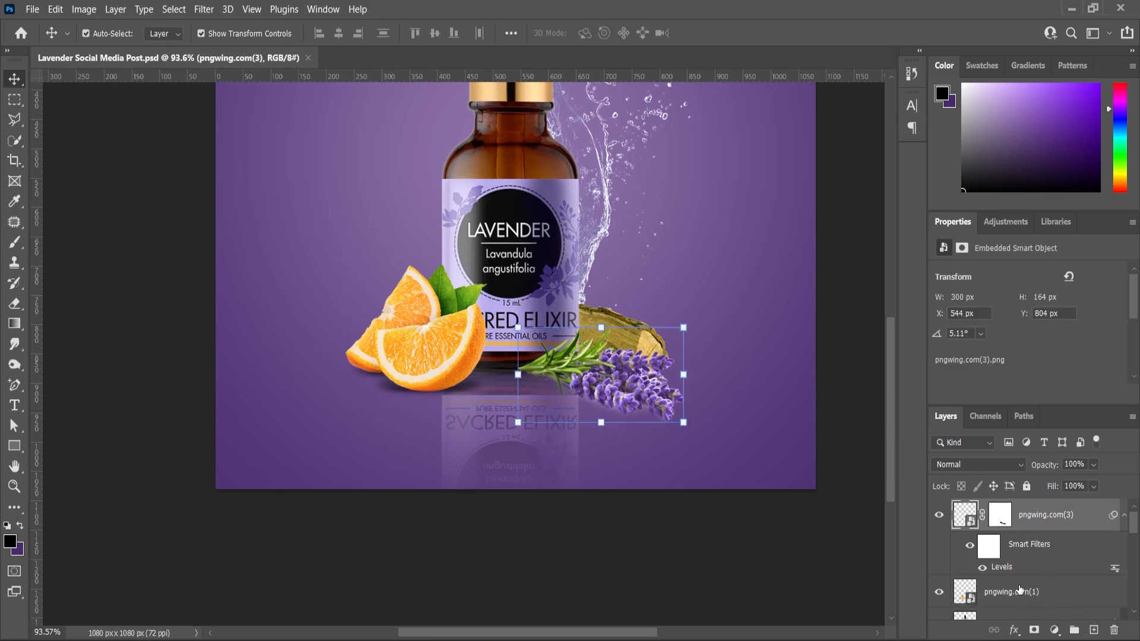
Add a new layer directly above pngwing.com(1) and stamp a flattened soft black brush shadow, about 492 by 69 px, under the lavender sprig.
left_click(1019, 590)
left_click(1094, 630)
left_click(14, 242)
right_click(405, 380)
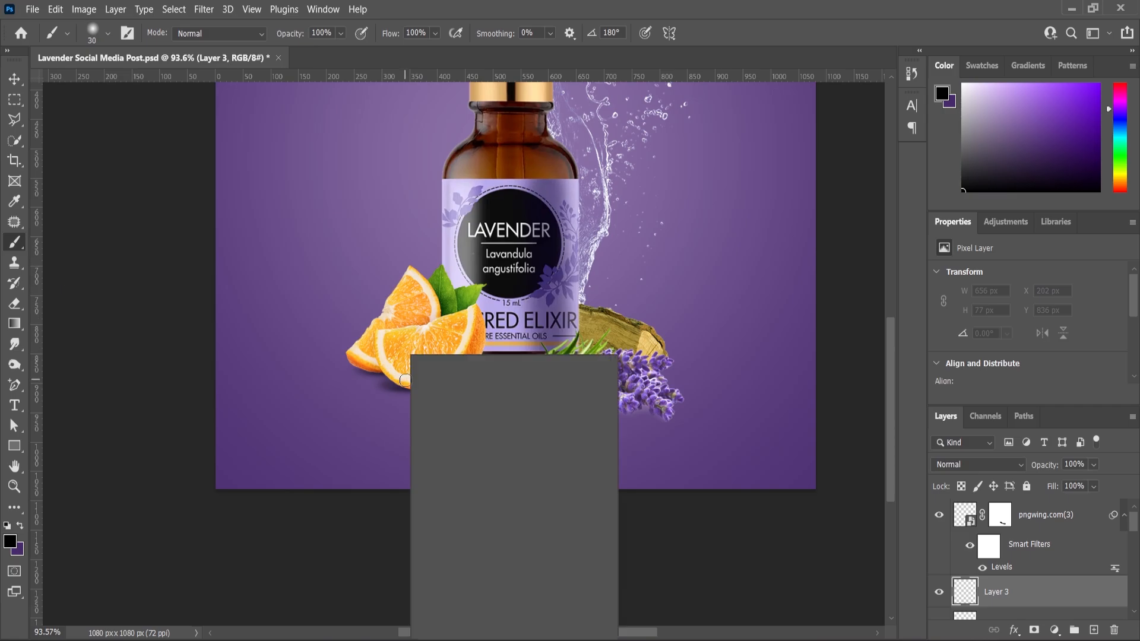
left_click(16, 247)
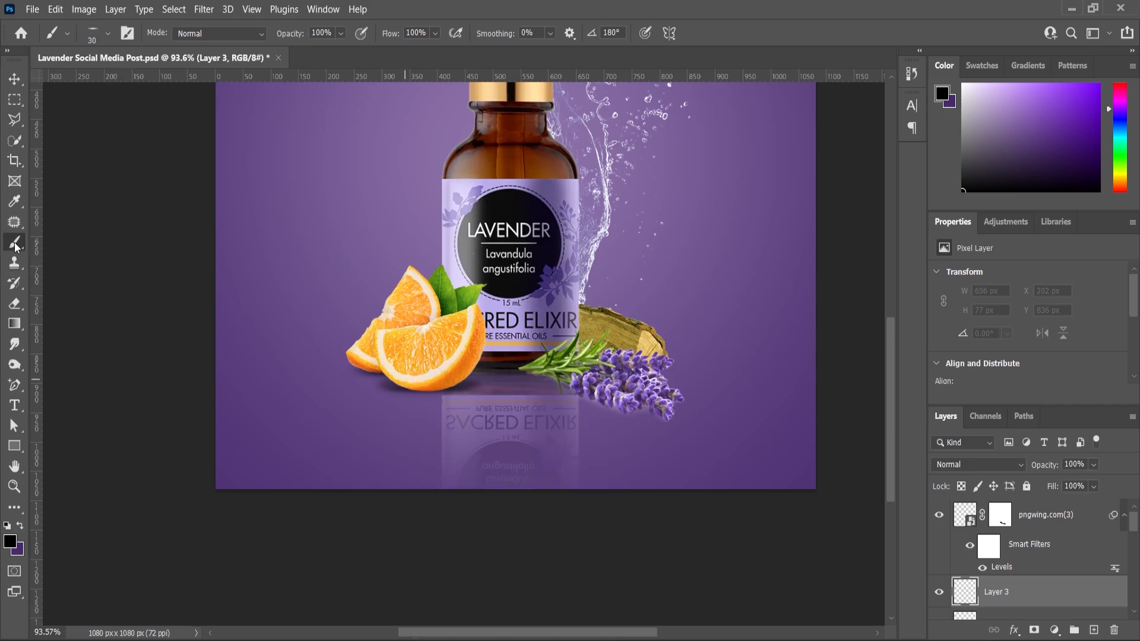
right_click(367, 310)
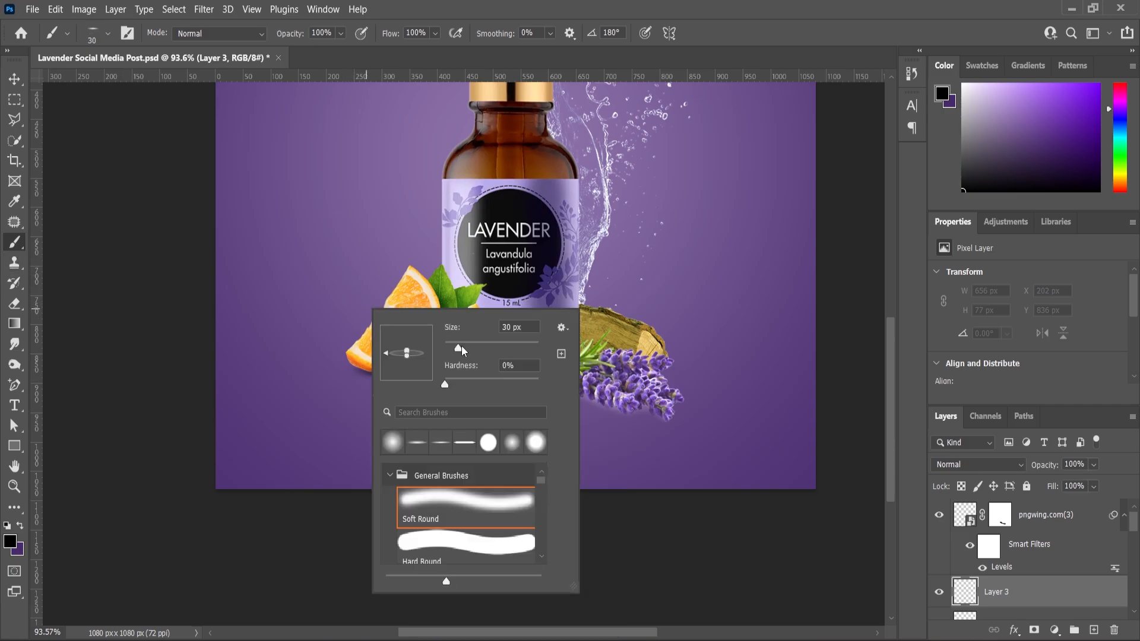
left_click(16, 249)
scroll(593, 421, "up", 6)
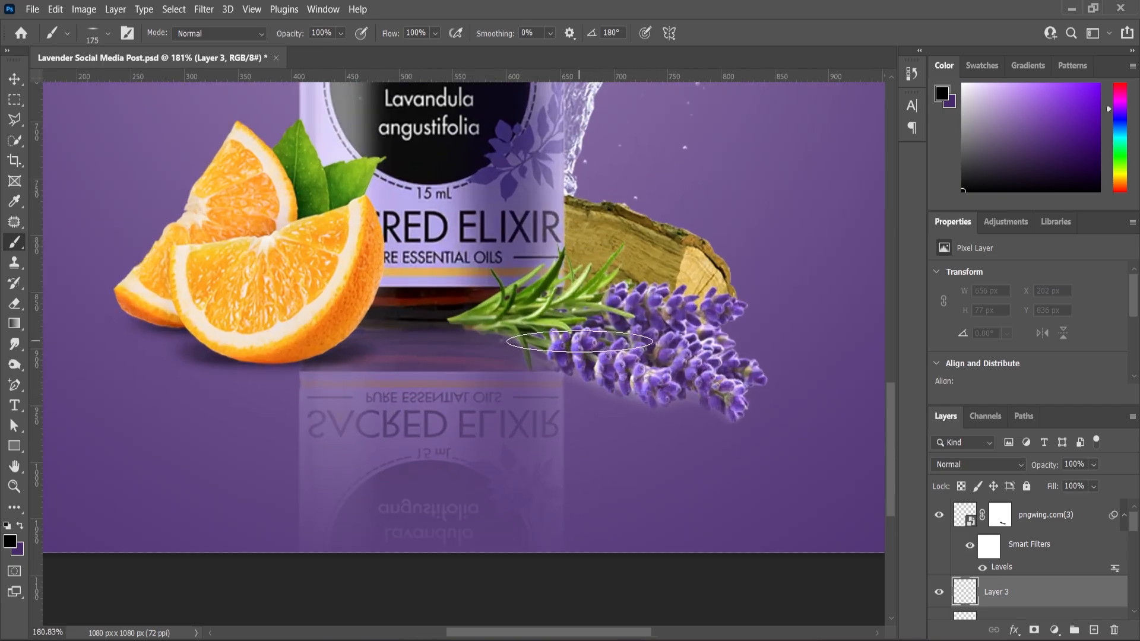
key("bracketright")
key("bracketright")
key("bracketright")
left_click(580, 336)
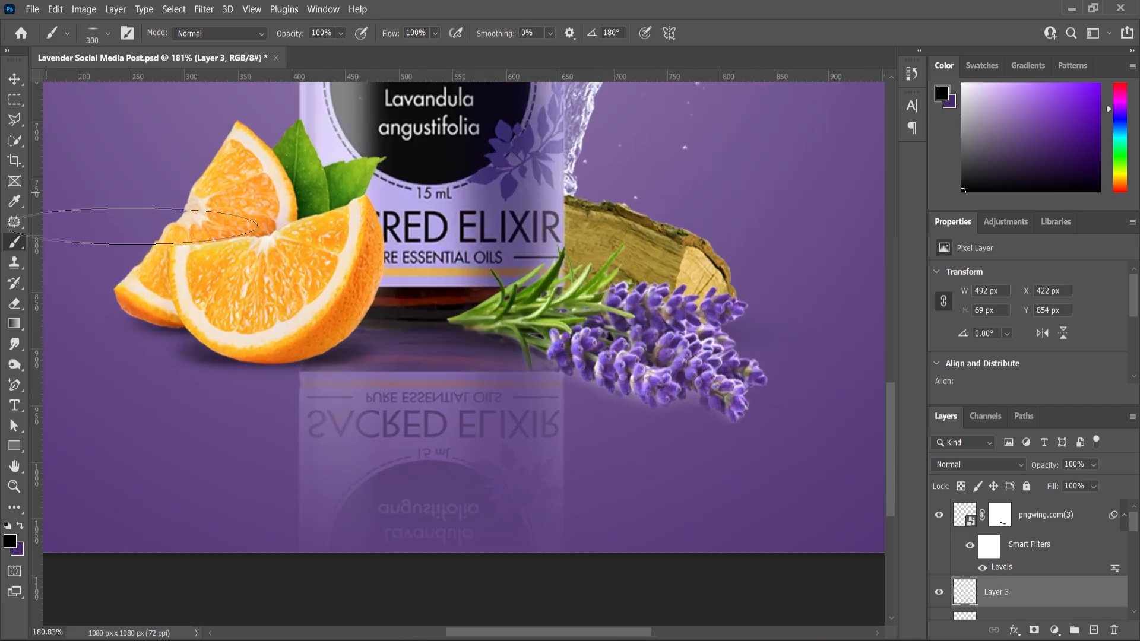
Rotate the lavender shadow on Layer 3 to about 12.34° and move it slightly lower along the sprig's underside.
left_click(15, 79)
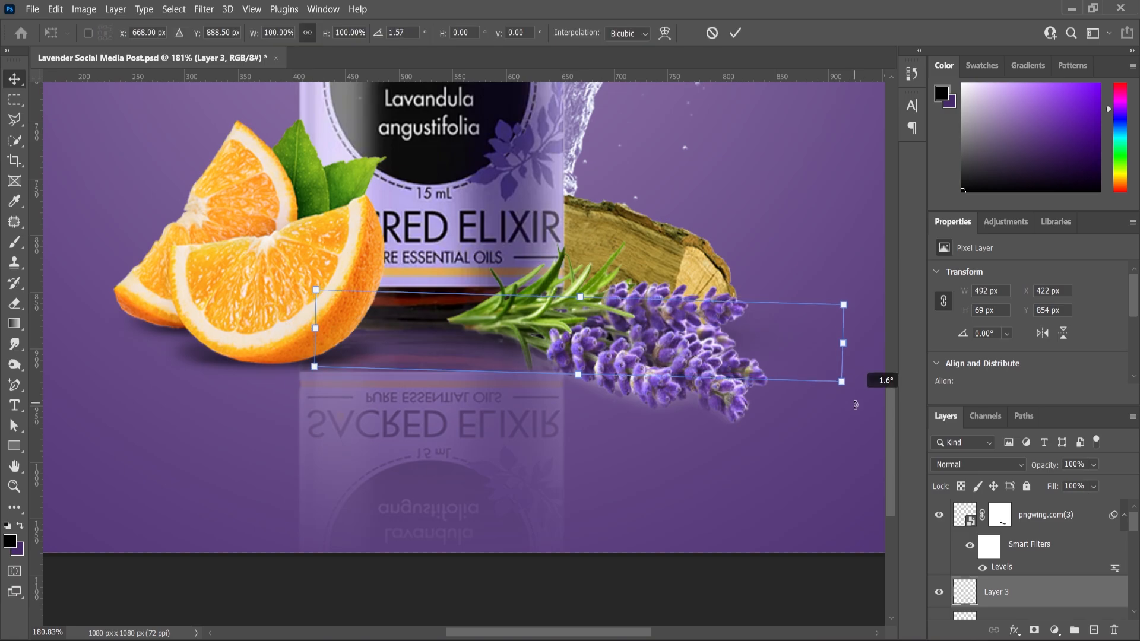
left_click_drag(856, 390, 839, 446)
left_click_drag(533, 355, 530, 372)
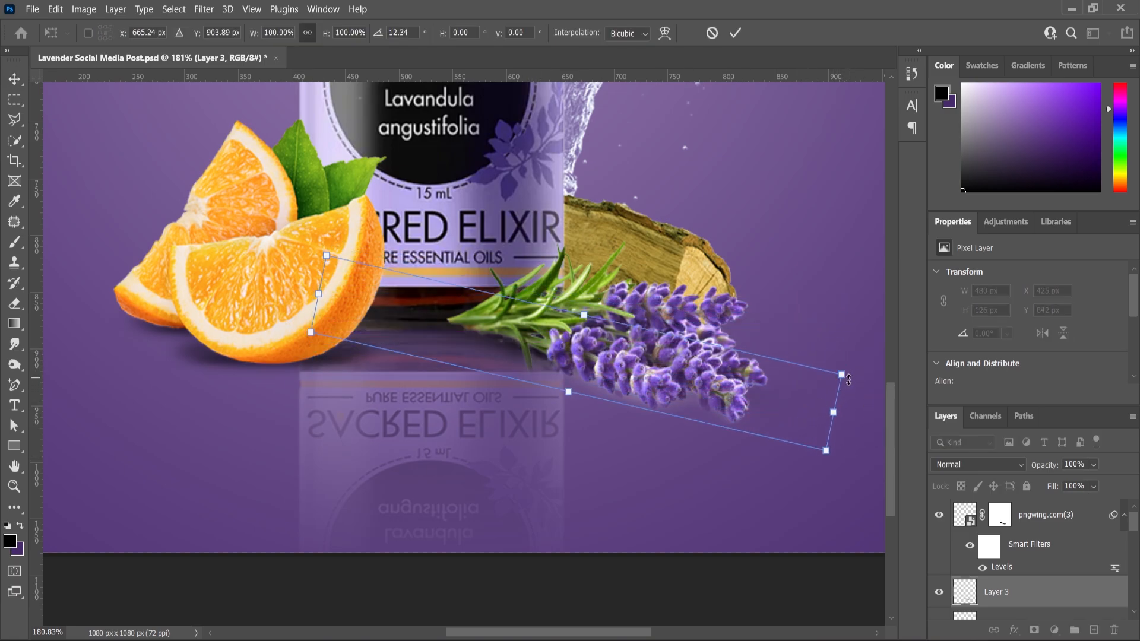
right_click(769, 405)
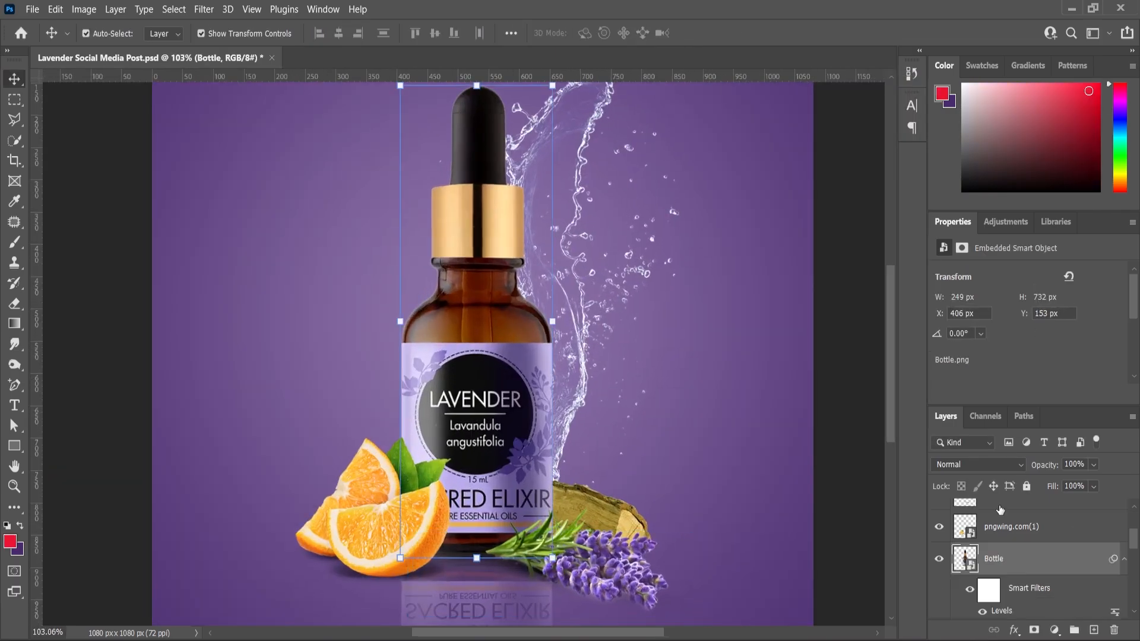
Draw a red rectangle about 344 by 77 px beside the bottle, directly above the Bottle copy layer, and set its stroke to none.
left_click(1038, 559)
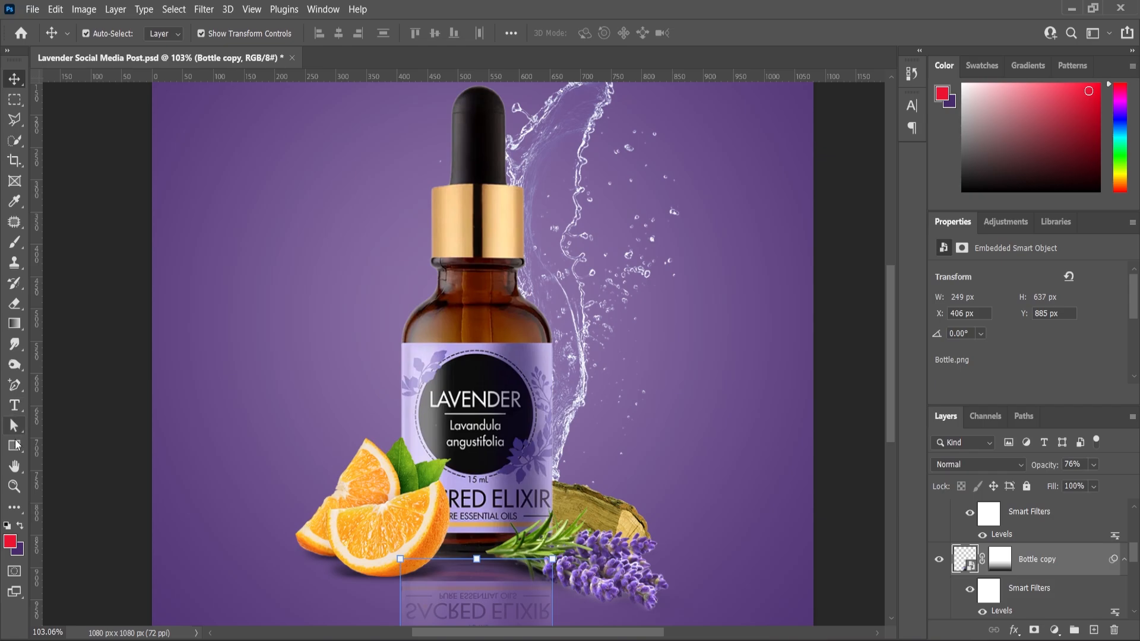
left_click(14, 445)
left_click_drag(198, 340, 409, 388)
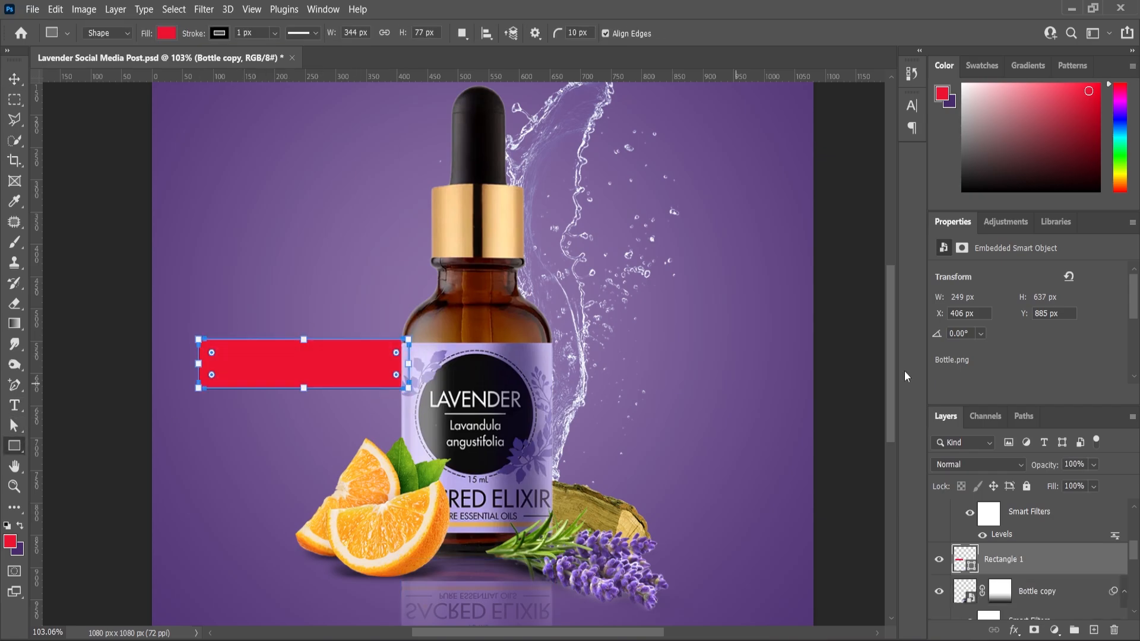
left_click(983, 371)
left_click(941, 386)
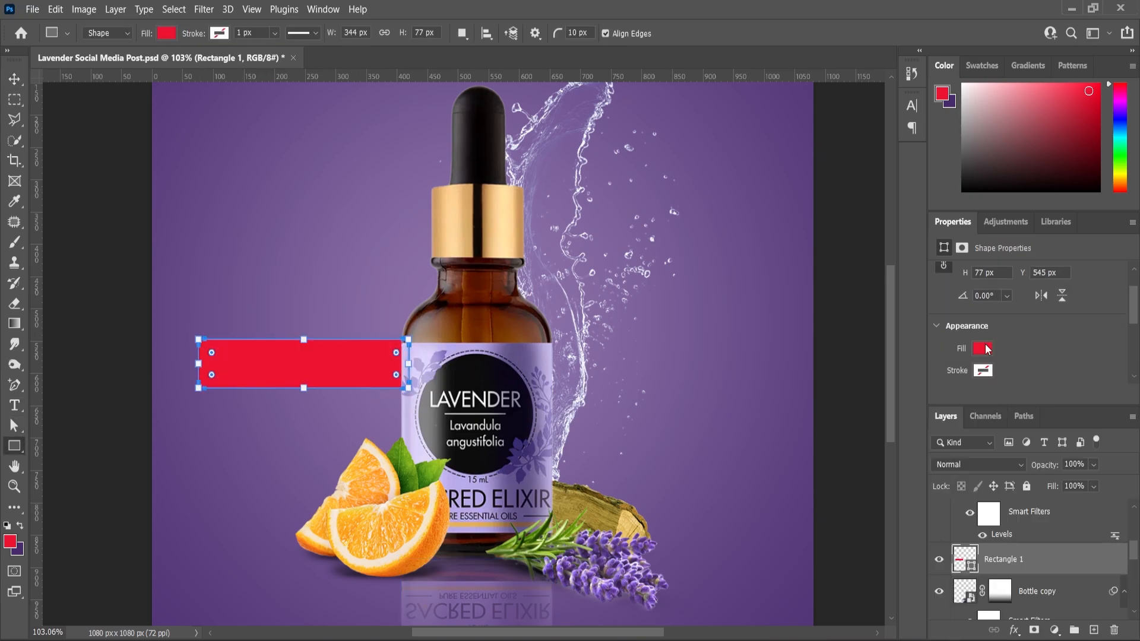
scroll(987, 350, "down", 3)
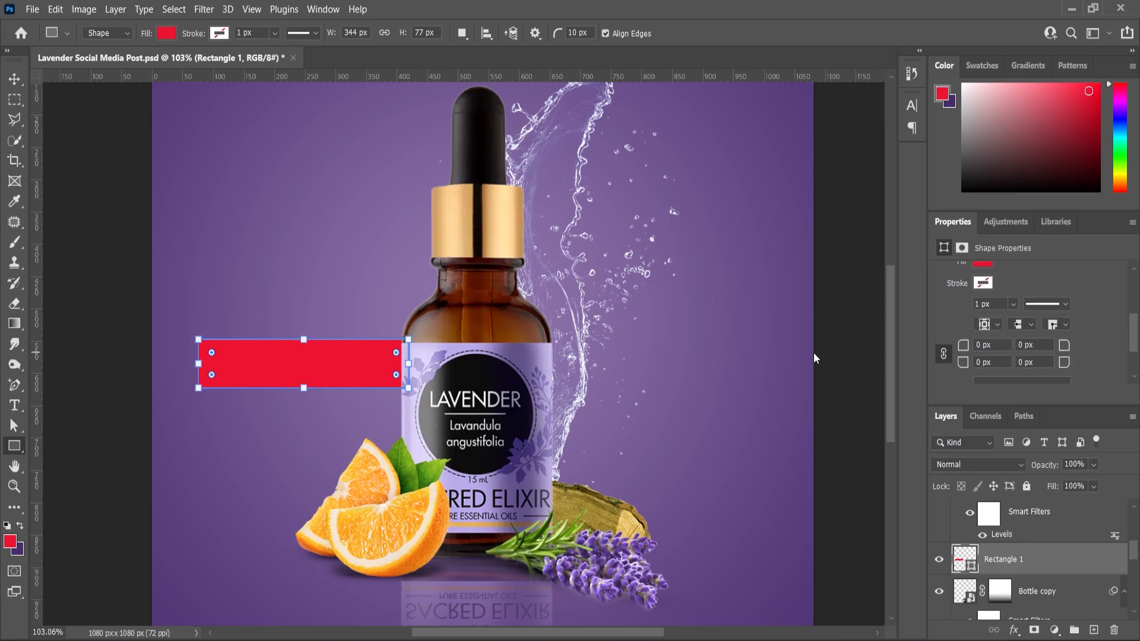
Resize the red rectangle to about 237 by 60 px and move it up beside the bottle's shoulder.
left_click(16, 84)
scroll(261, 386, "up", 2)
key("ctrl+t")
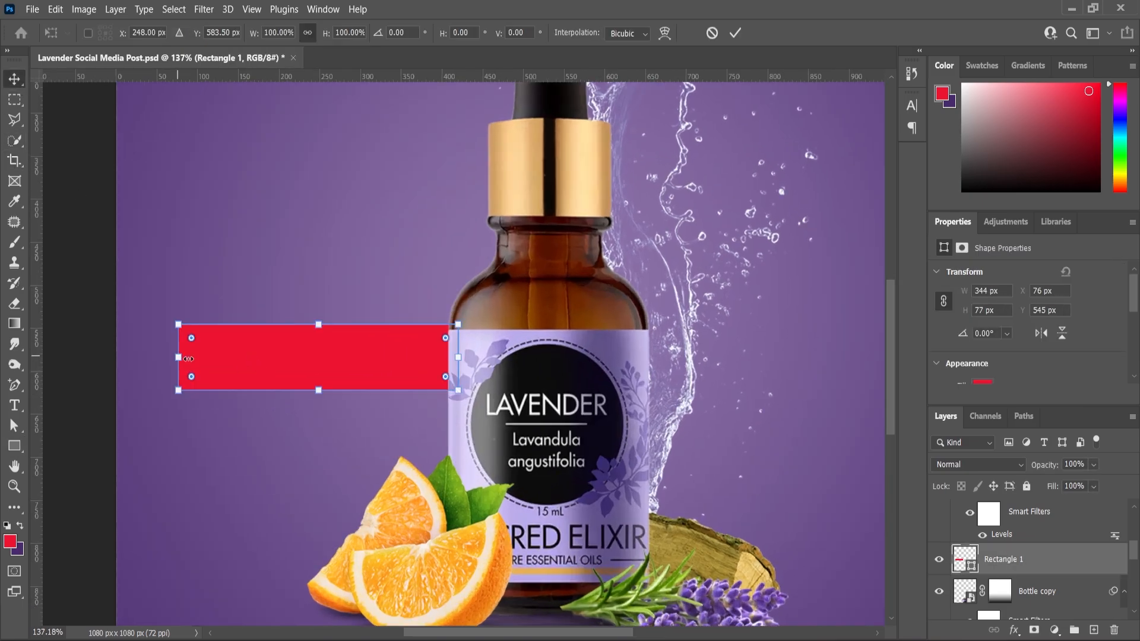
left_click_drag(179, 357, 266, 358)
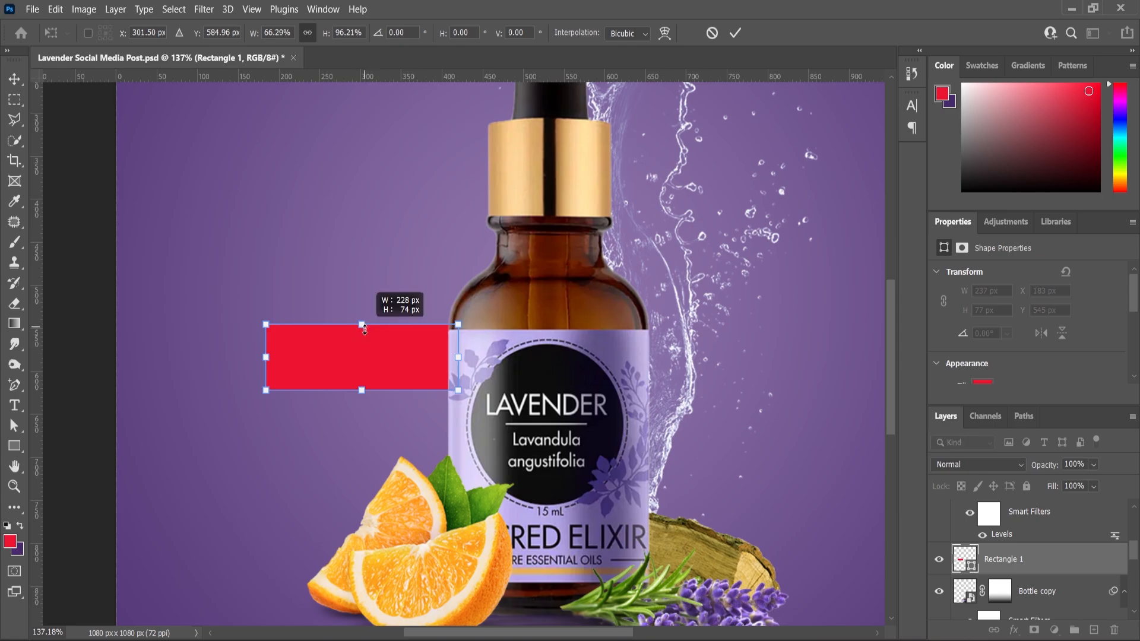
left_click_drag(361, 331, 365, 343)
left_click_drag(397, 384, 401, 346)
Distort the red rectangle into a parallelogram by shifting its upper edge to the right, a horizontal skew of about -22.44°, and commit it.
key("ctrl+t")
right_click(392, 342)
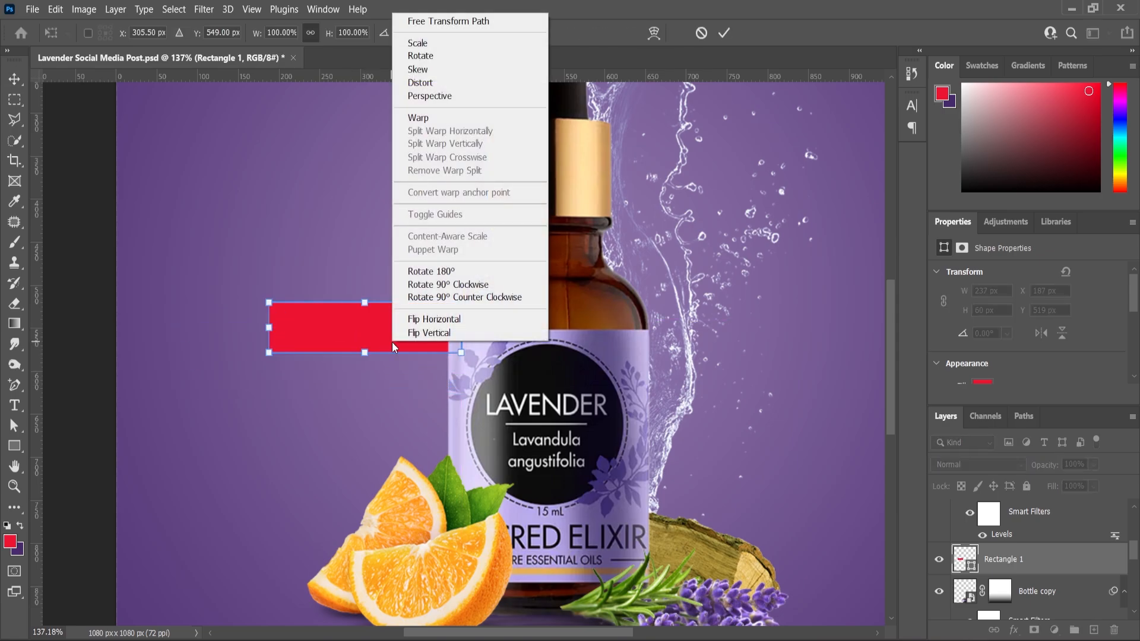
left_click(446, 84)
left_click_drag(366, 304, 386, 305)
key("Return")
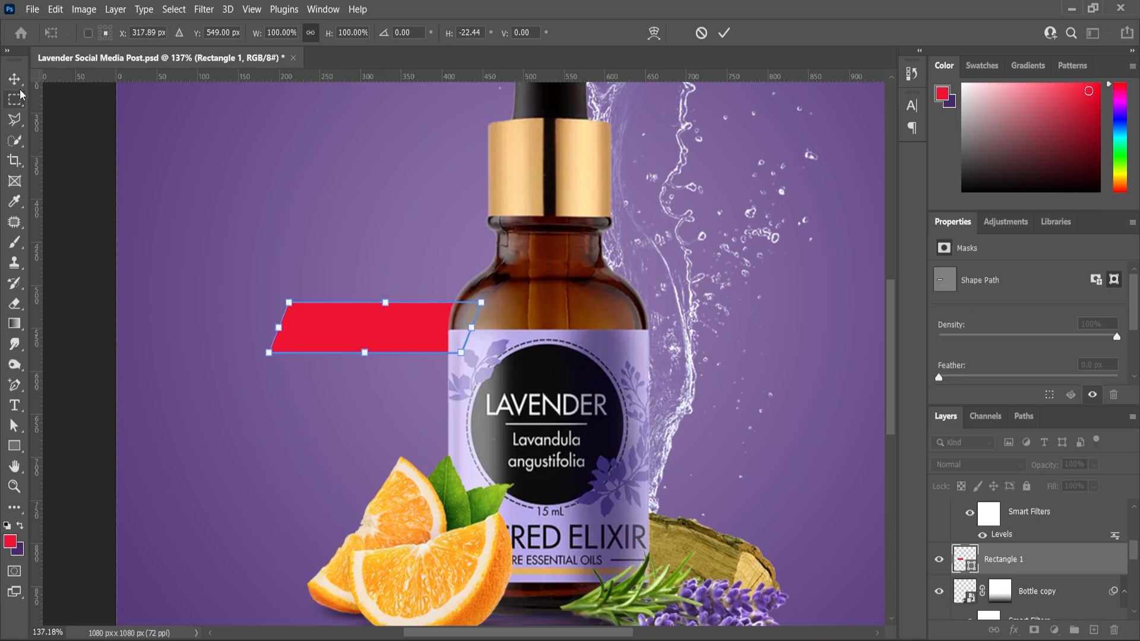
key("Return")
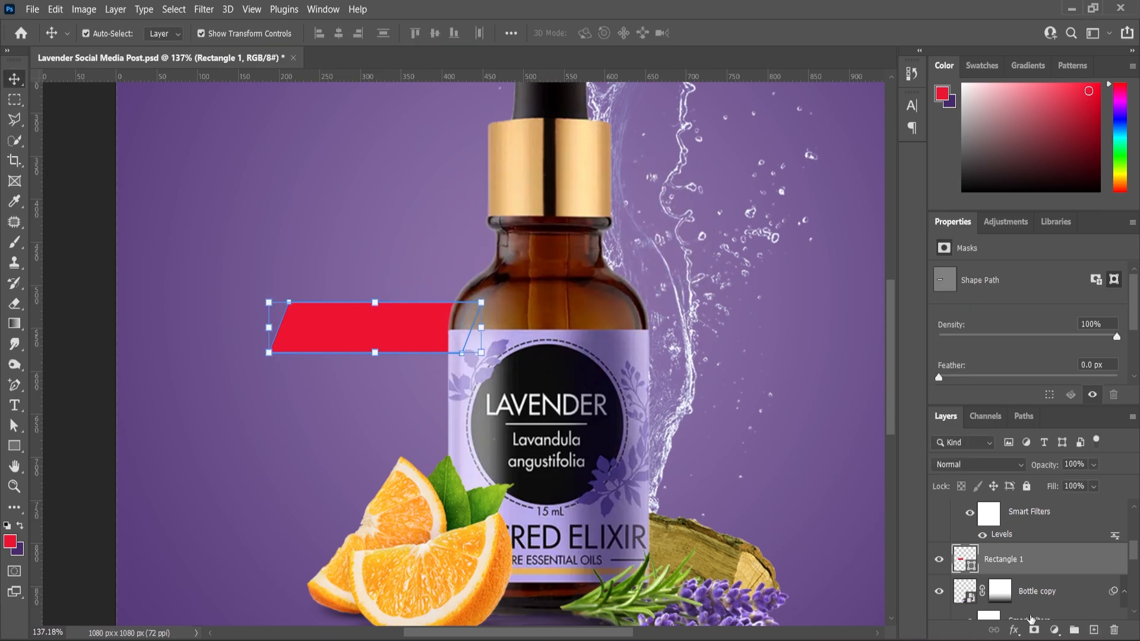
Add a white outside Stroke layer effect to the red parallelogram and deselect the layer.
left_click(1015, 631)
left_click(910, 424)
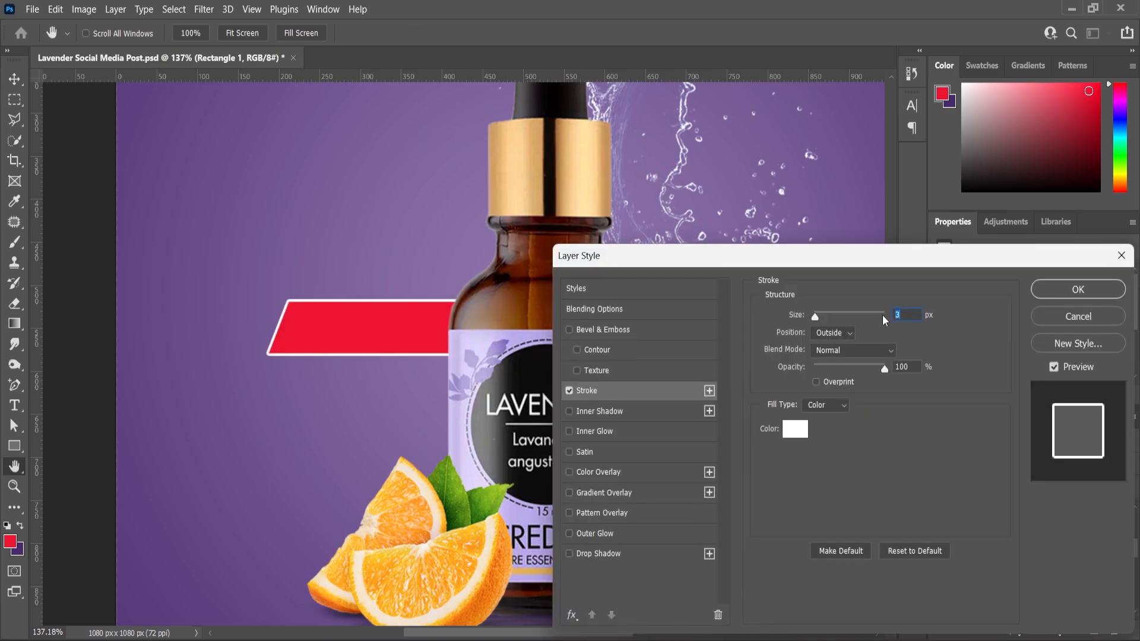
left_click(1079, 289)
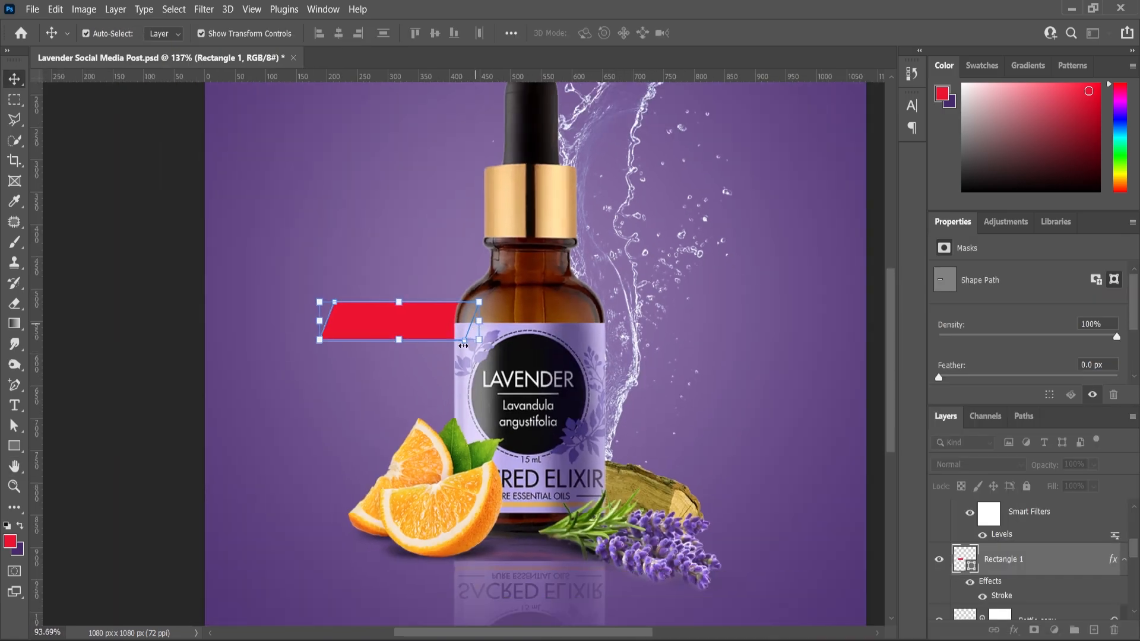
scroll(471, 325, "down", 2)
key("Return")
left_click(425, 364)
scroll(720, 501, "up", 2)
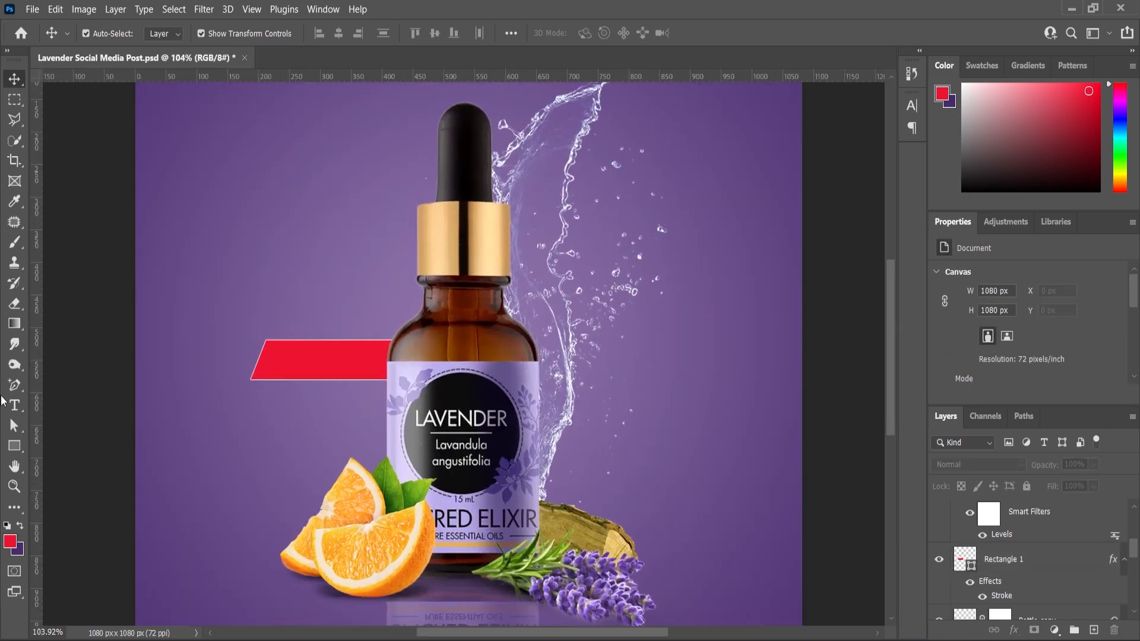
Add the two-line text "Combat Acne" above the red parallelogram and set its font to Poppins Light.
left_click(230, 292)
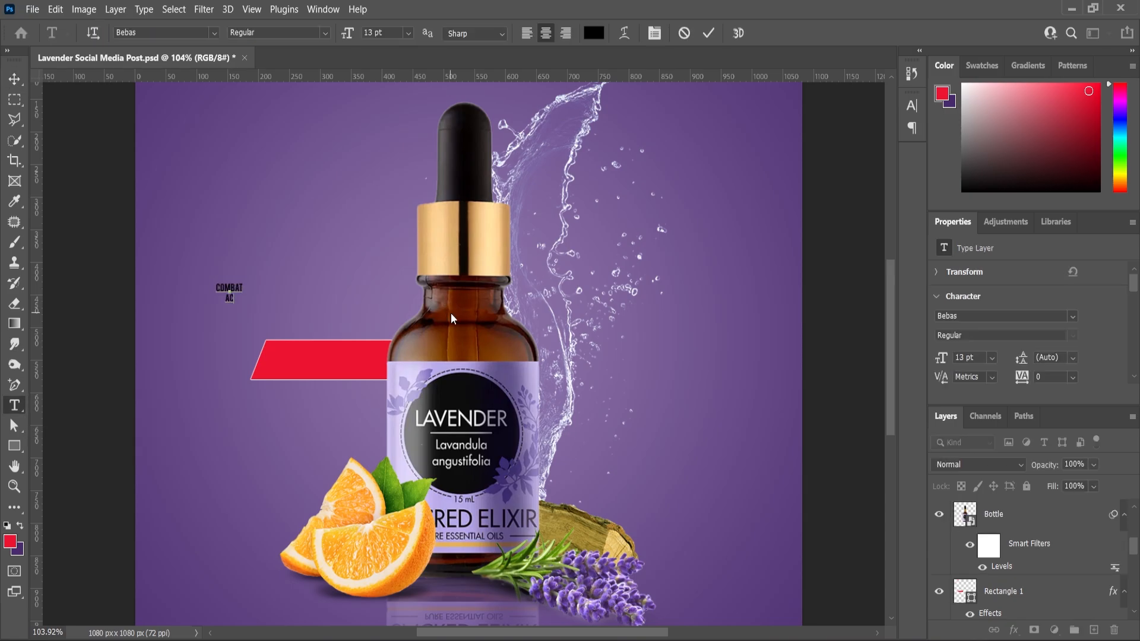
key("ctrl+a")
left_click(169, 31)
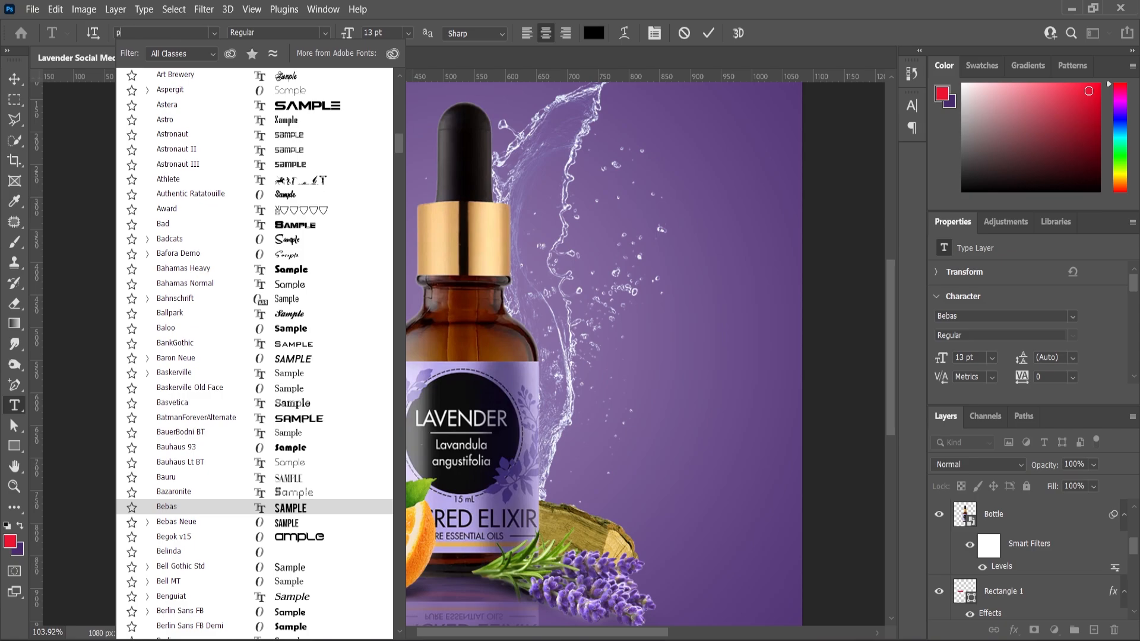
type("poppl")
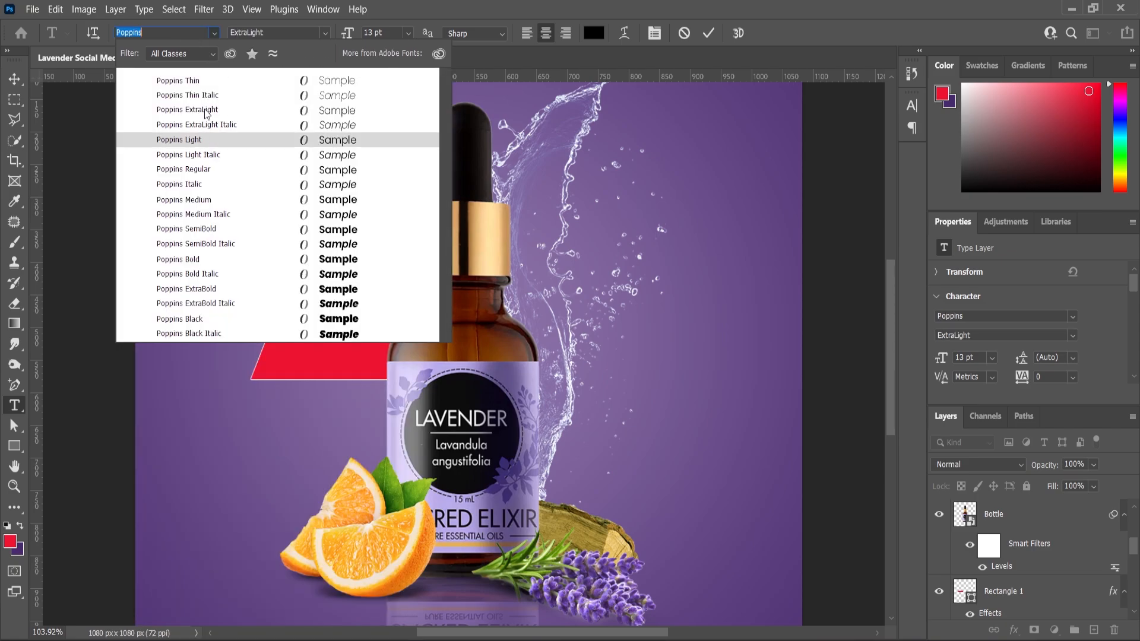
left_click(198, 141)
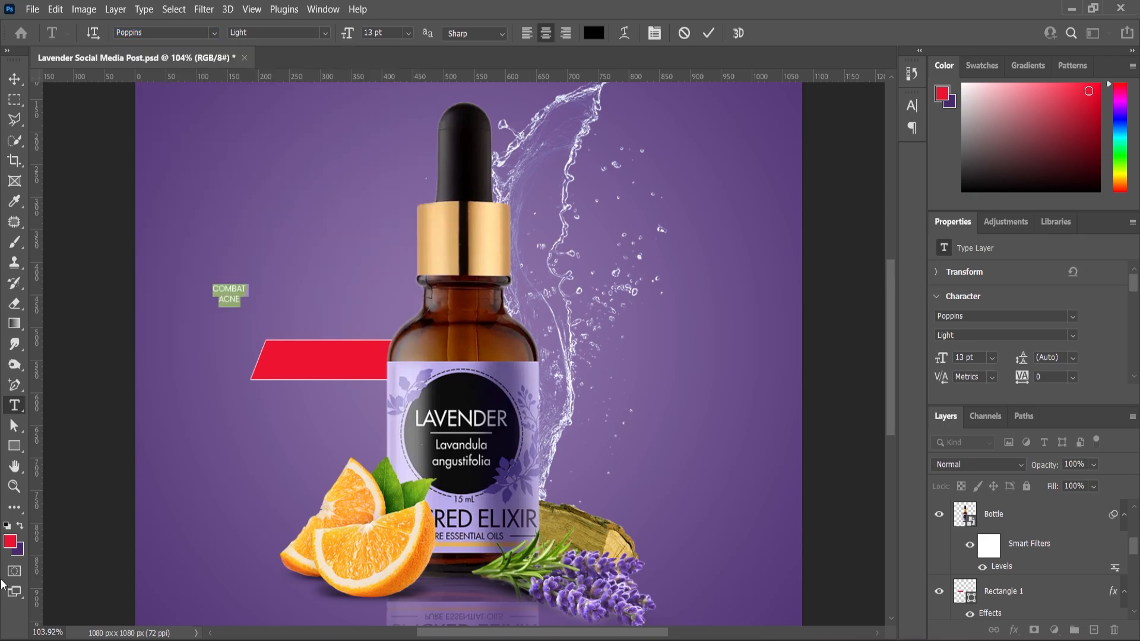
Set the "Combat Acne" text colour to white (ffffff) and commit the text.
left_click(13, 537)
left_click_drag(618, 232, 571, 205)
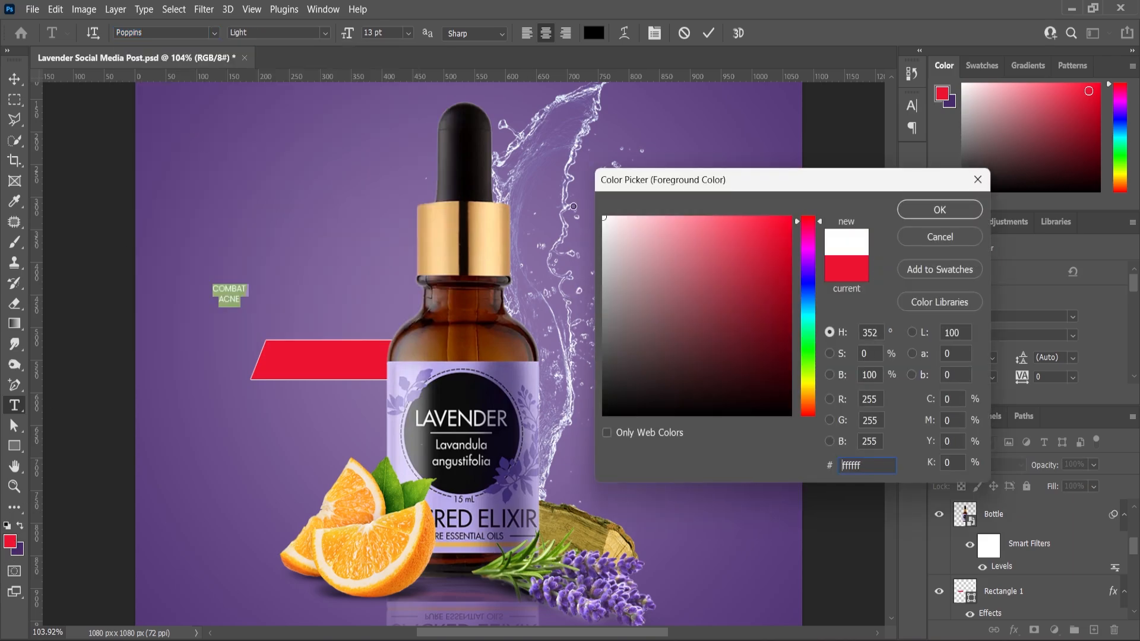
left_click(943, 212)
left_click(13, 79)
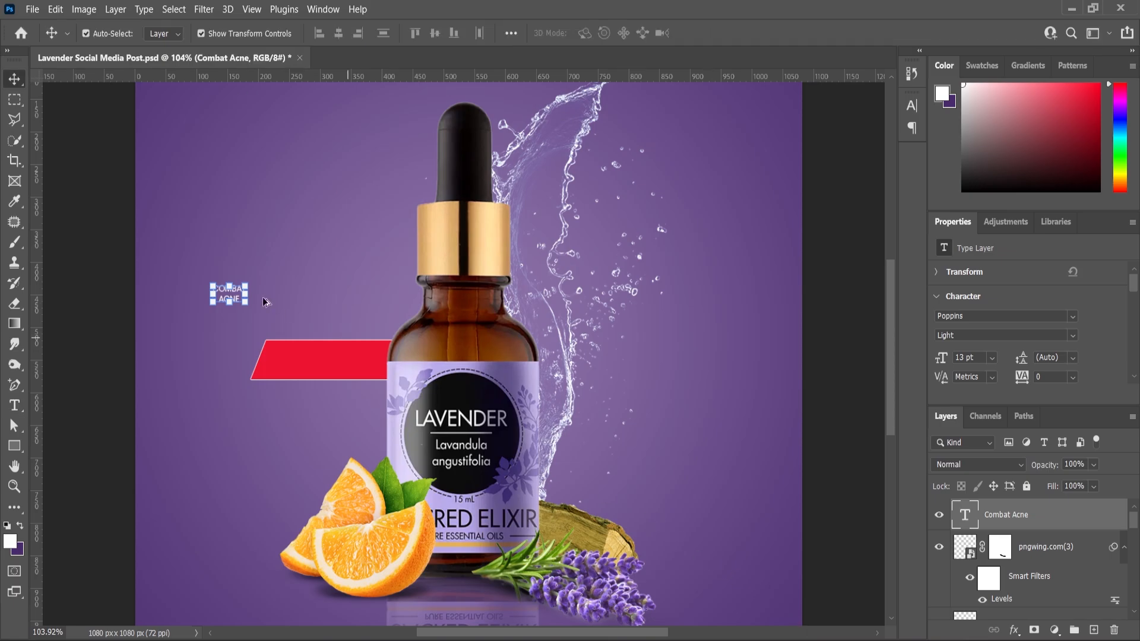
Right-align the "Combat Acne" text and turn off its all-caps formatting.
scroll(236, 310, "up", 5)
double_click(226, 294)
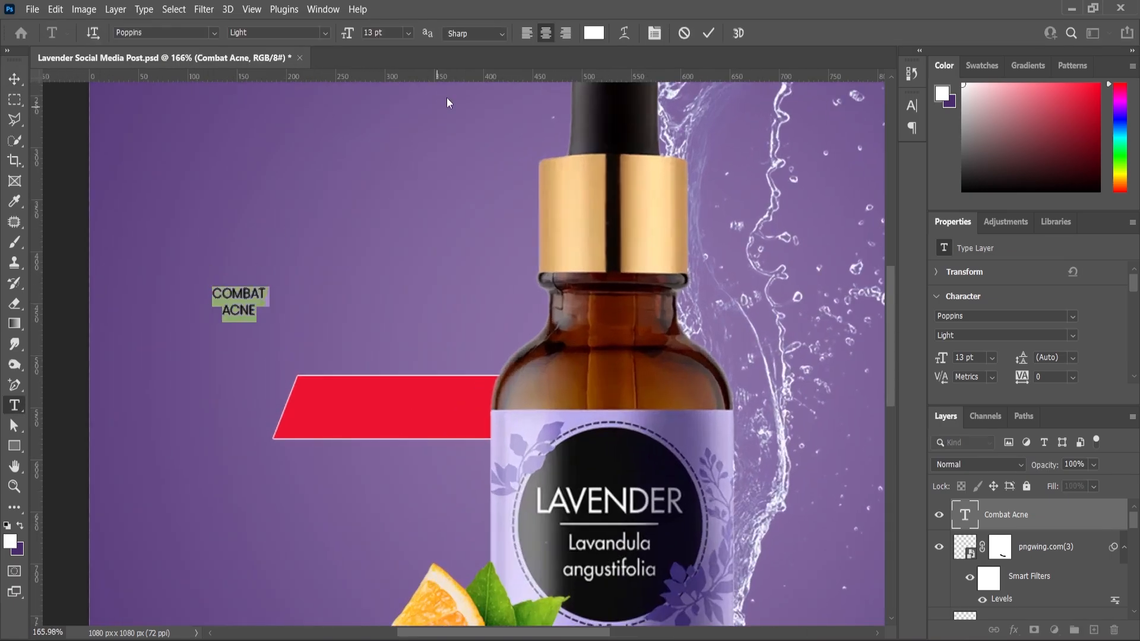
key("ctrl+shift+r")
scroll(1034, 314, "down", 6)
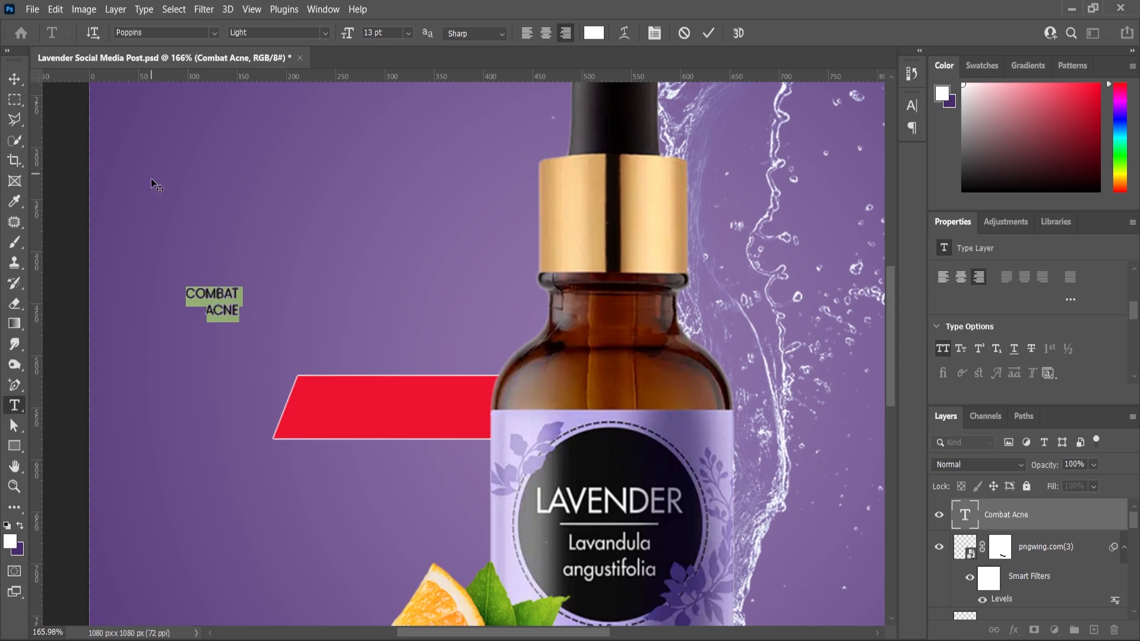
key("ctrl+shift+k")
left_click(19, 87)
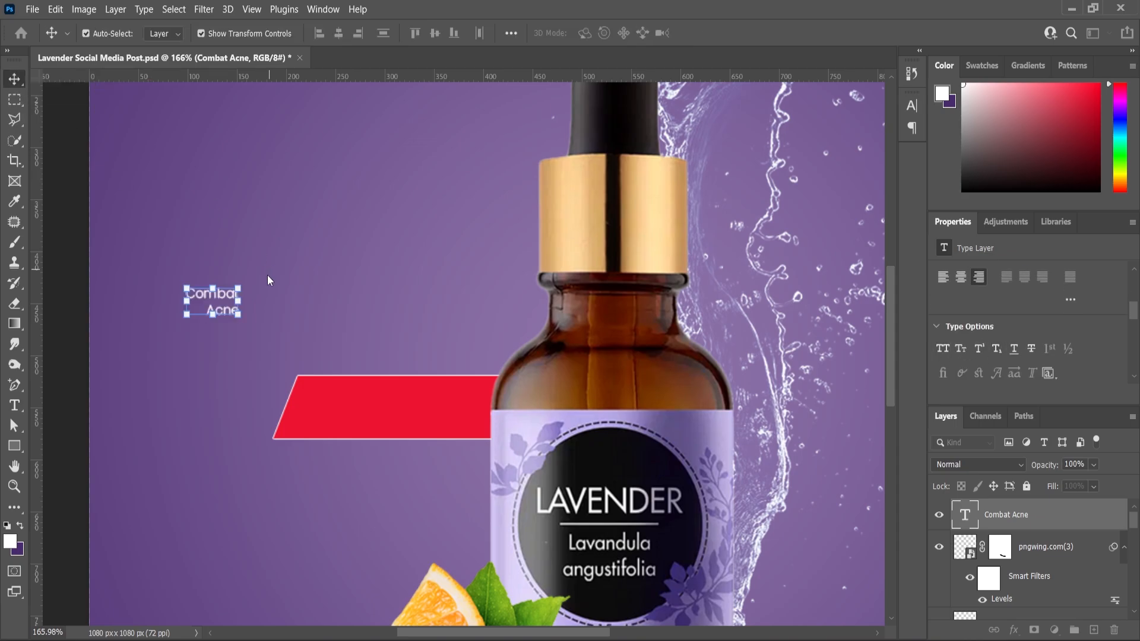
Scale the "Combat Acne" text to about 175.62% and position it on the red parallelogram beside the bottle.
key("ctrl+t")
left_click_drag(239, 289, 434, 394)
left_click(16, 82)
left_click(67, 184)
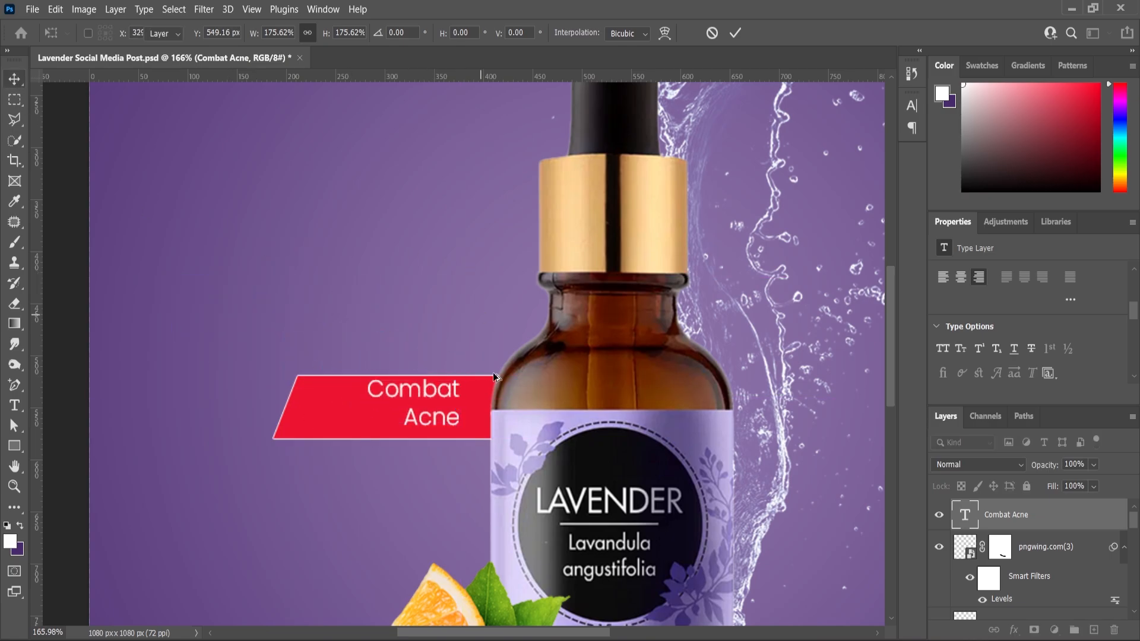
scroll(488, 328, "down", 1)
scroll(433, 418, "up", 5)
left_click_drag(470, 393, 472, 398)
key("ctrl+minus")
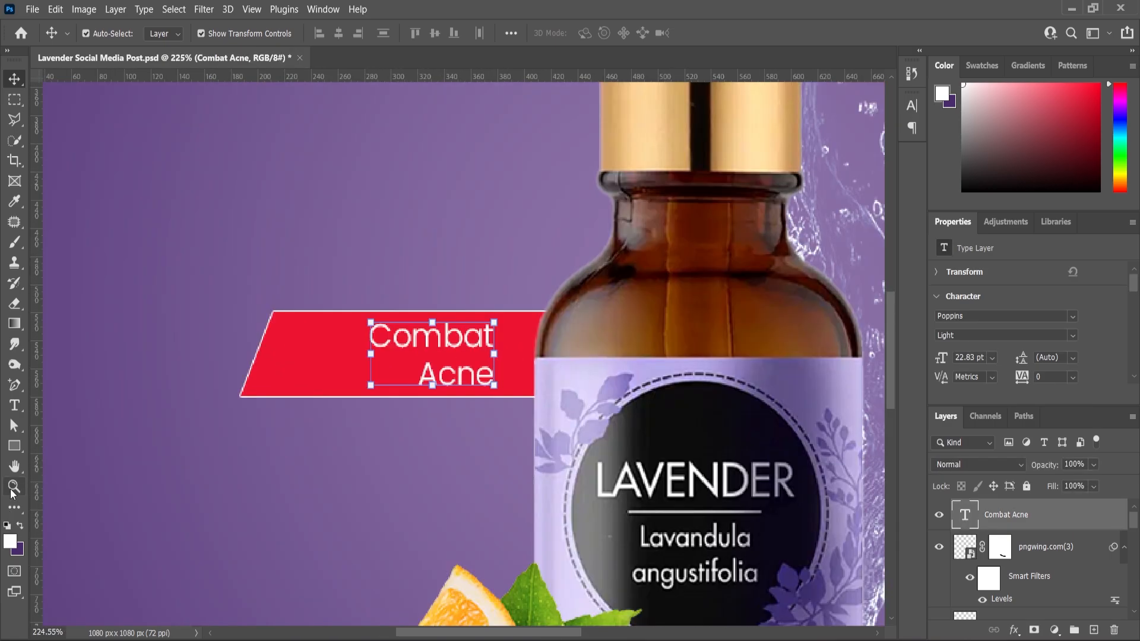
Distort the red parallelogram by shifting its upper edge to the left, a horizontal skew of about 47.08°, and commit it.
left_click(14, 487)
left_click(382, 324, "alt")
left_click(382, 324, "alt")
left_click(385, 293)
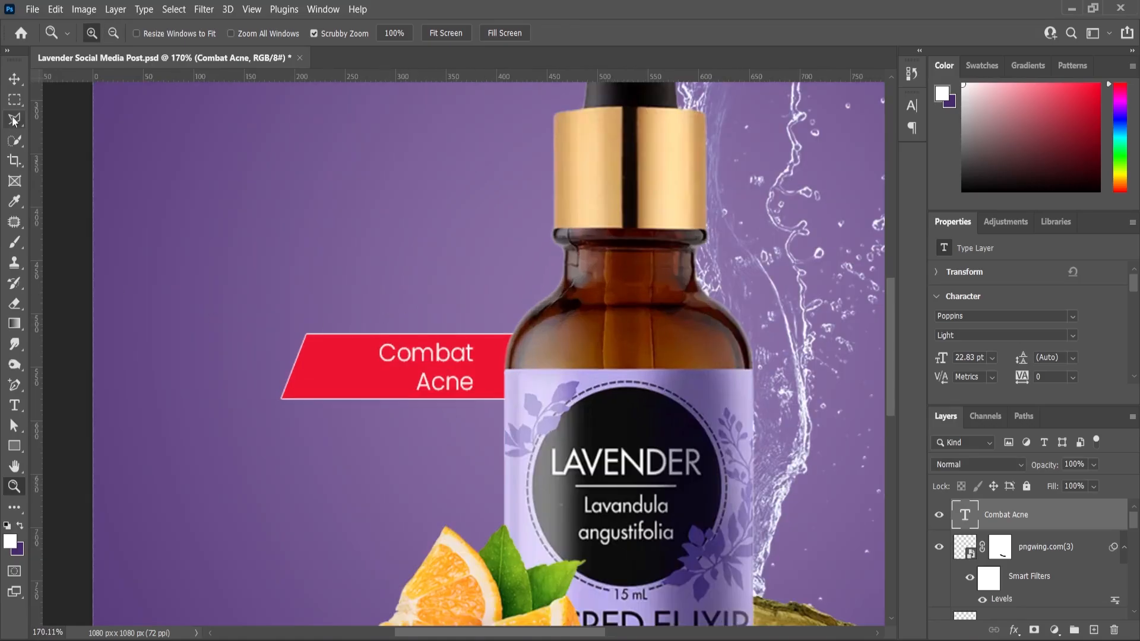
left_click(14, 79)
left_click(350, 358)
key("ctrl+t")
right_click(350, 361)
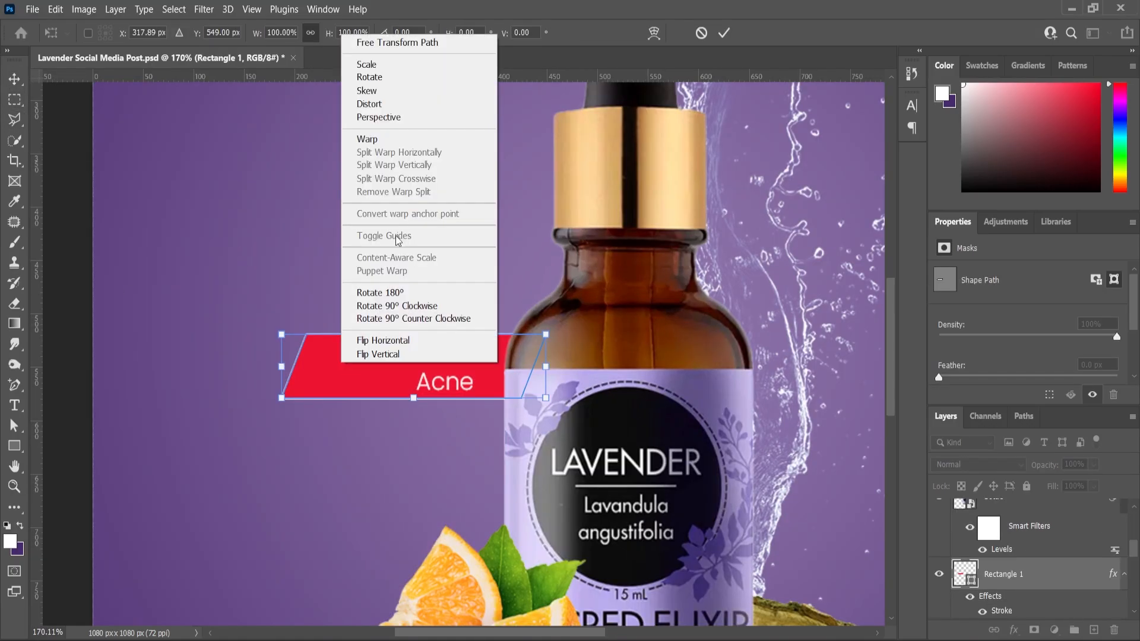
left_click(385, 104)
left_click_drag(414, 334, 348, 334)
left_click(14, 81)
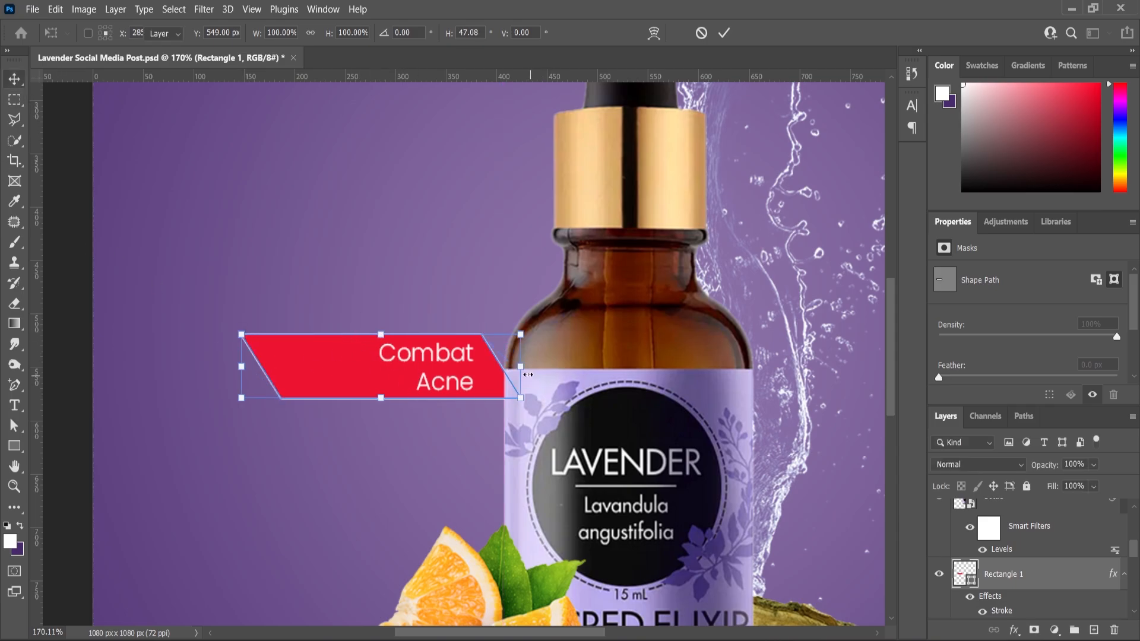
Widen the red parallelogram to about 117.07%, move it right to about X 364 px behind the bottle, and commit.
left_click_drag(523, 374, 562, 377)
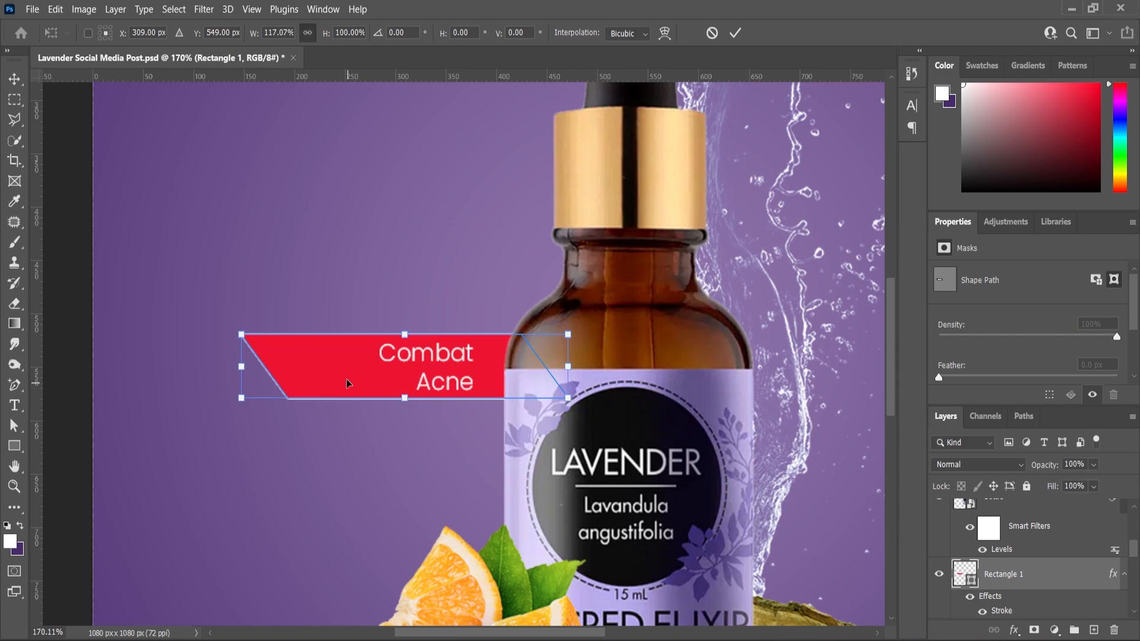
left_click_drag(347, 383, 400, 381)
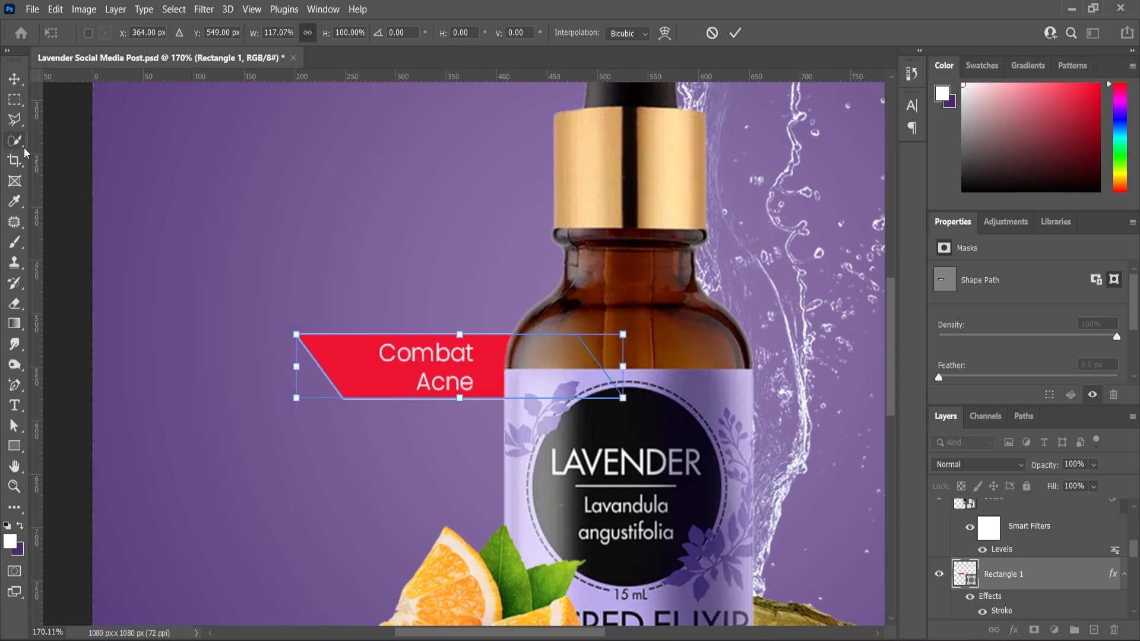
left_click(15, 79)
left_click(535, 326)
Change the "Combat Acne" text's font style to Poppins Regular.
scroll(410, 398, "up", 1)
left_click(436, 357)
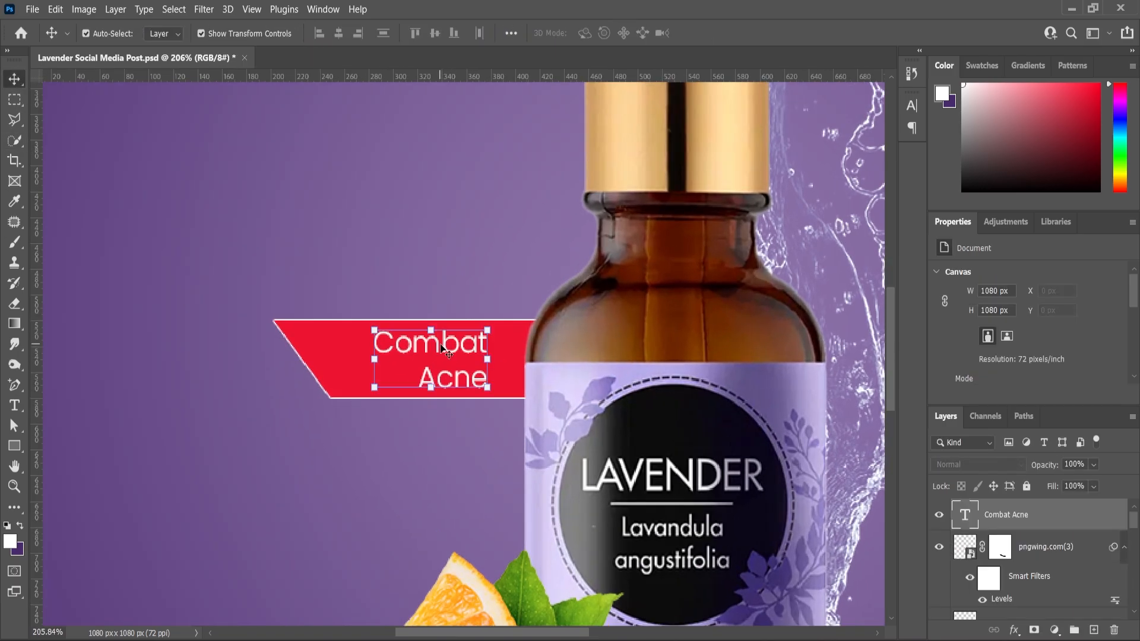
double_click(442, 347)
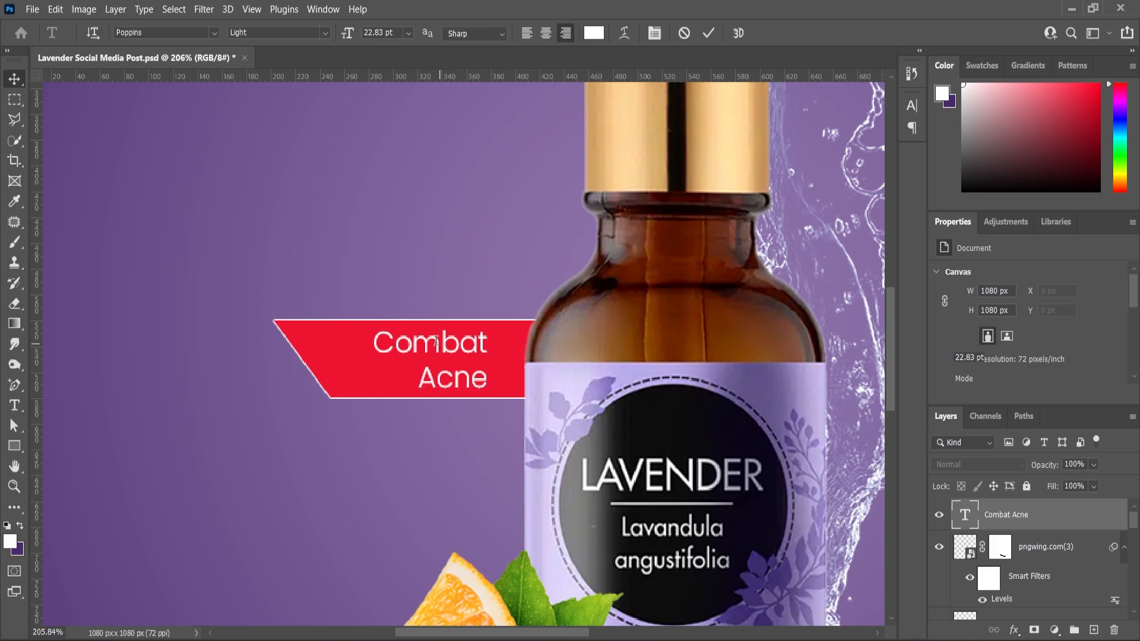
left_click(326, 34)
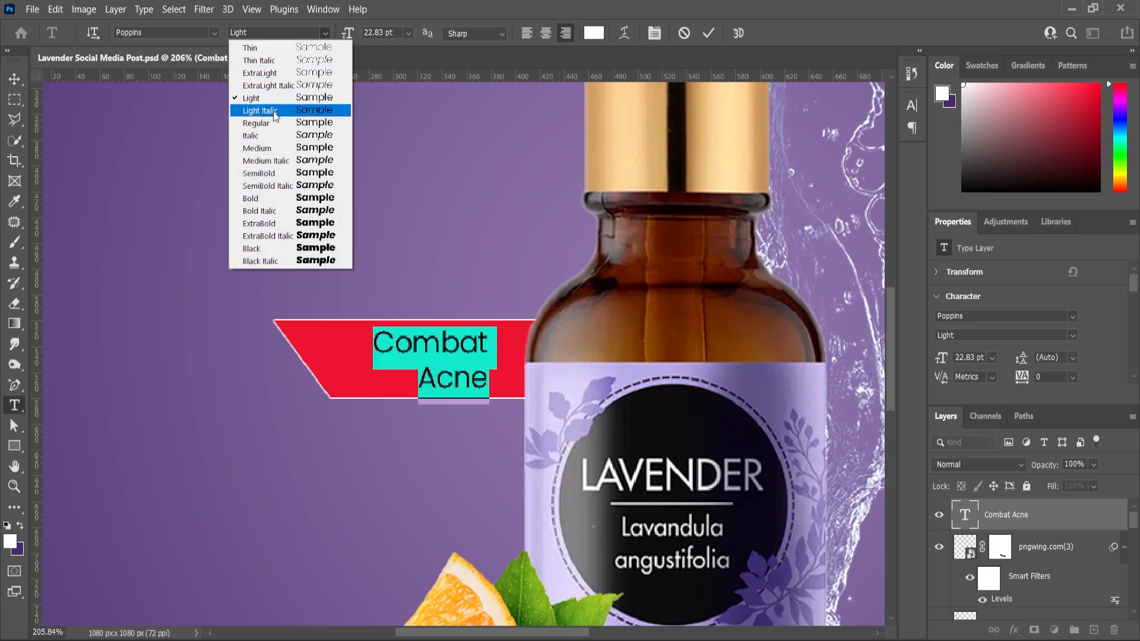
left_click(256, 123)
left_click(13, 80)
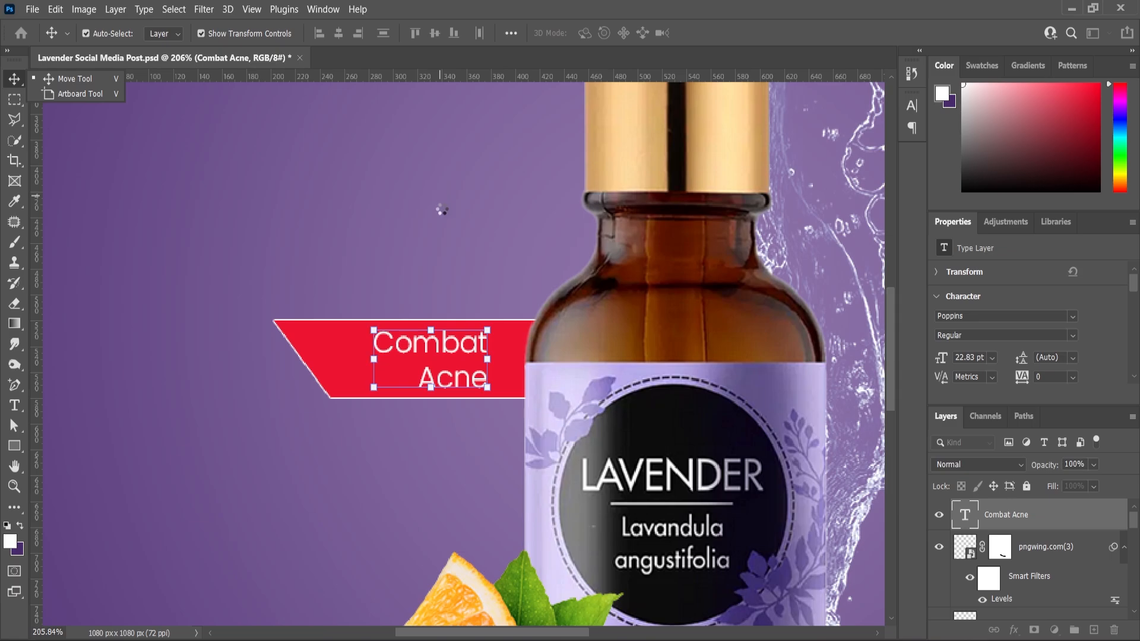
Duplicate the "Combat Acne" text and its red shape together, and move the copies below the original label.
scroll(442, 205, "down", 2)
left_click(74, 358)
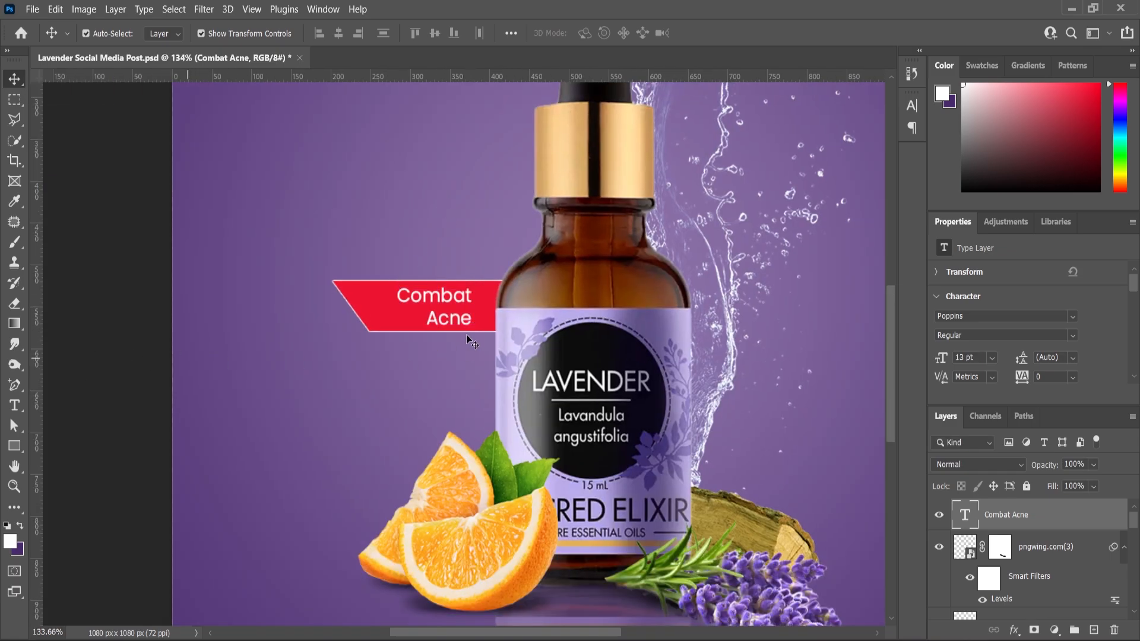
left_click(456, 302)
left_click(369, 302, "shift")
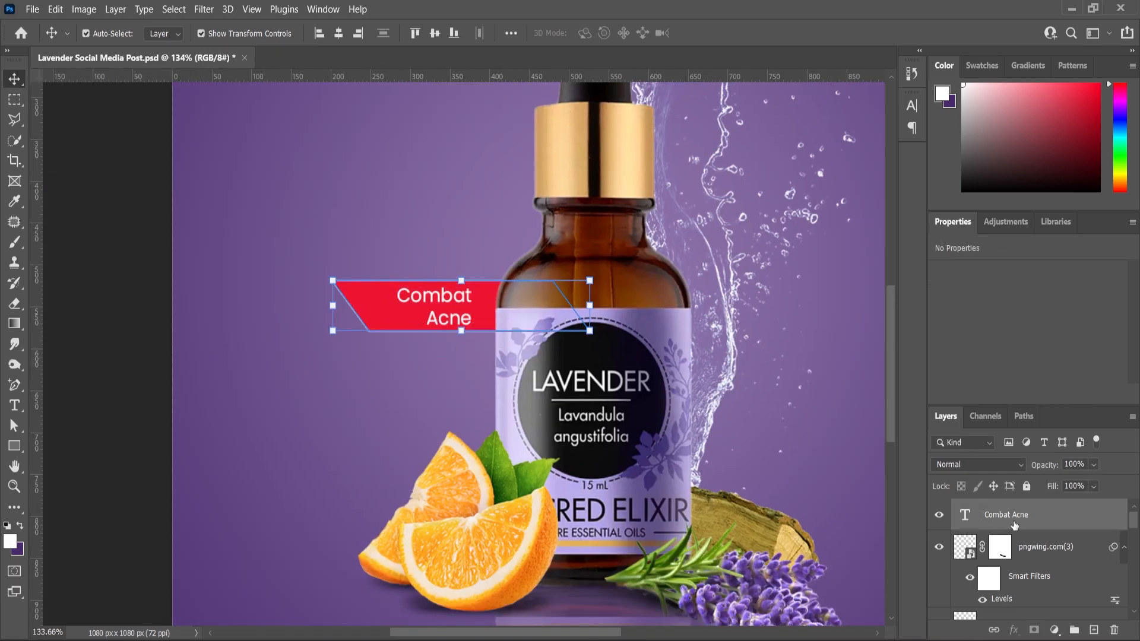
left_click_drag(1014, 522, 1096, 630)
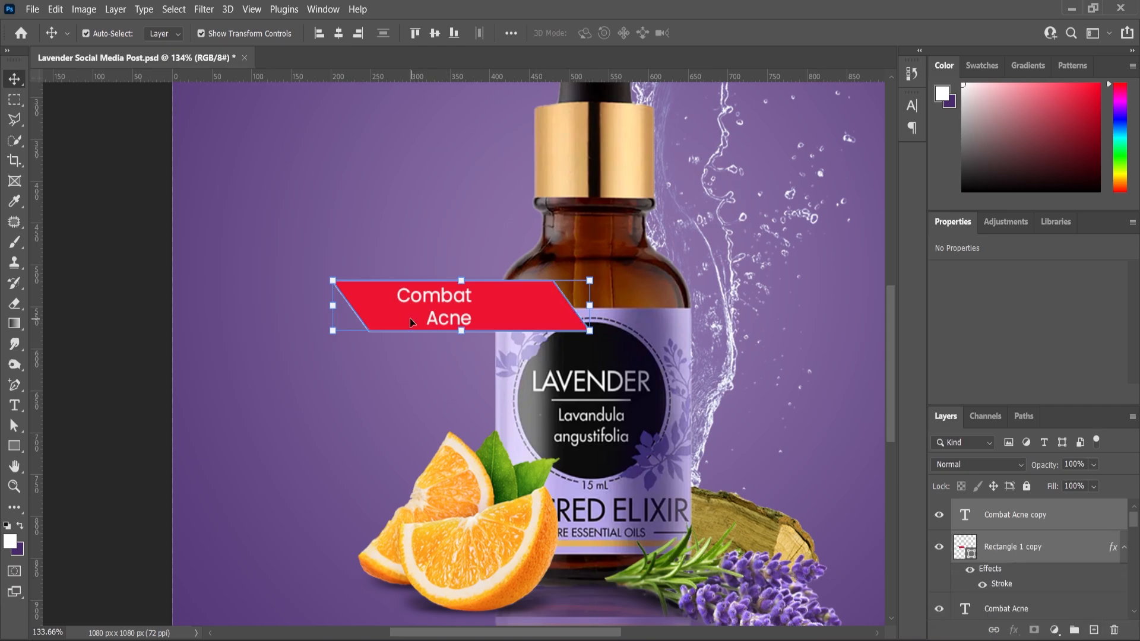
left_click_drag(413, 323, 454, 404)
Reorder the copied text and shape layers behind the bottle, and shift the copied label left to stand under the first.
left_click_drag(1010, 551, 1021, 592)
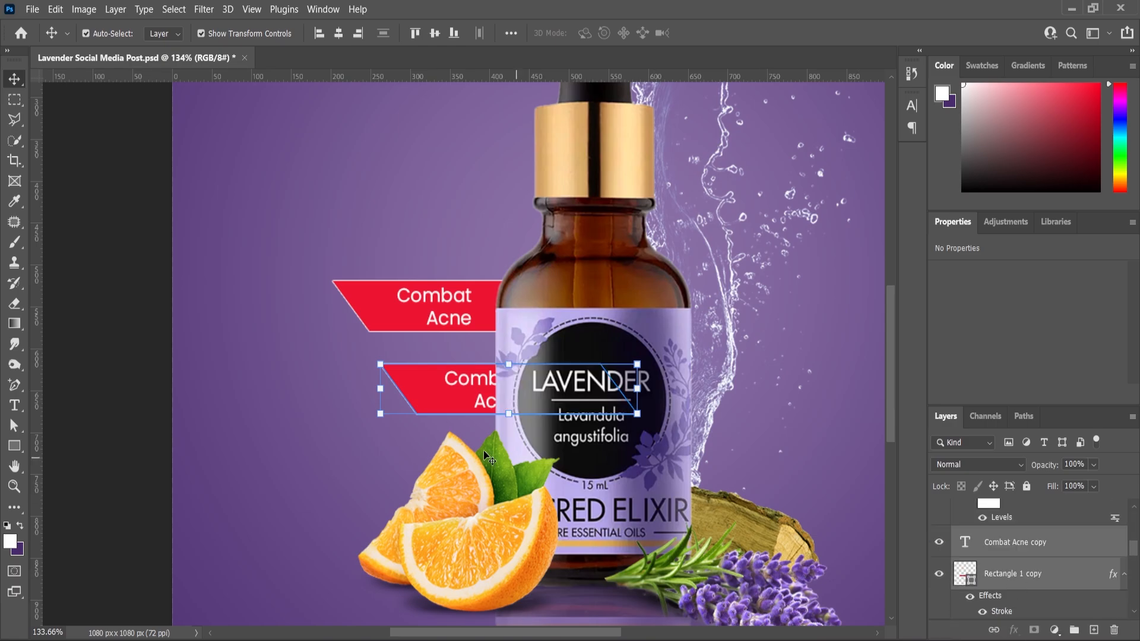
scroll(462, 384, "up", 3)
left_click_drag(462, 387, 373, 383)
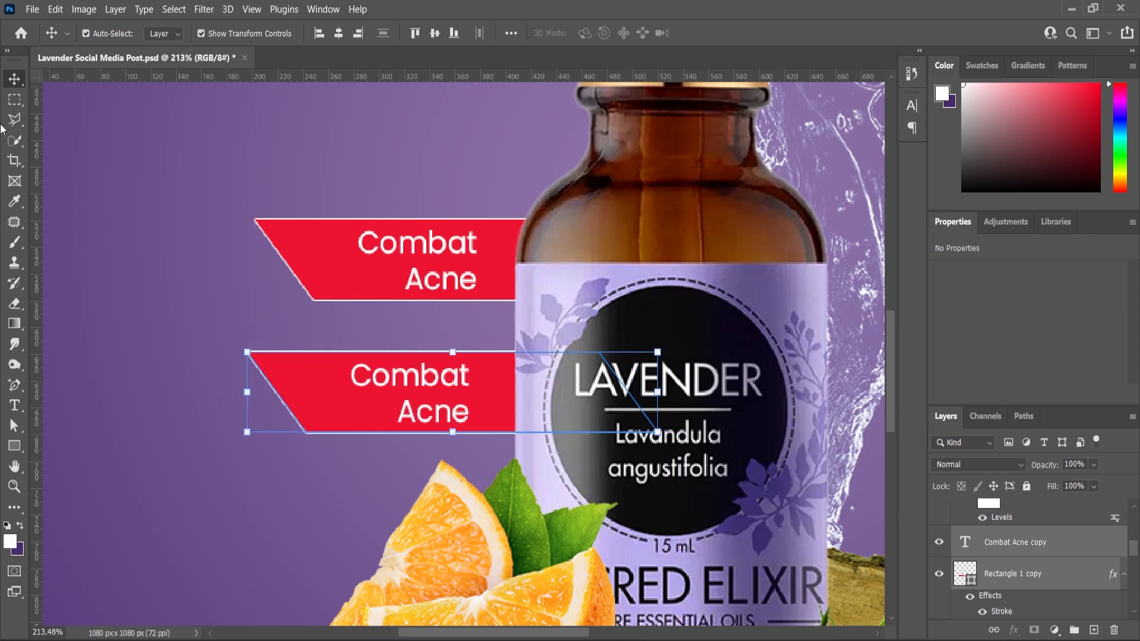
scroll(443, 343, "down", 3)
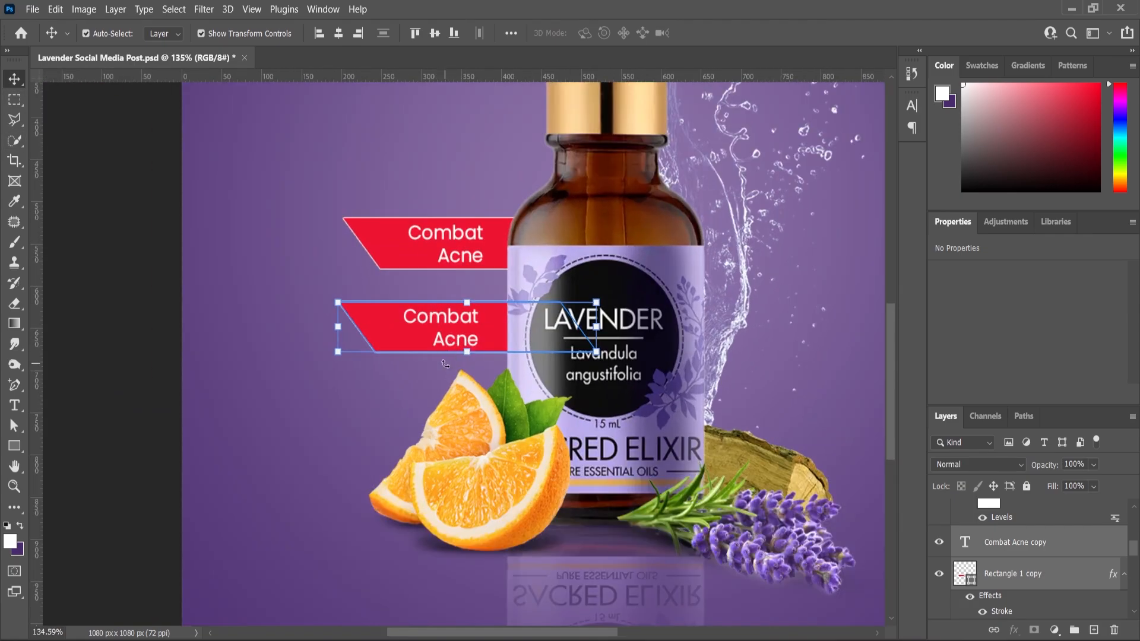
Duplicate the upper red shape and move the copy horizontally to the right side of the bottle.
left_click(465, 240)
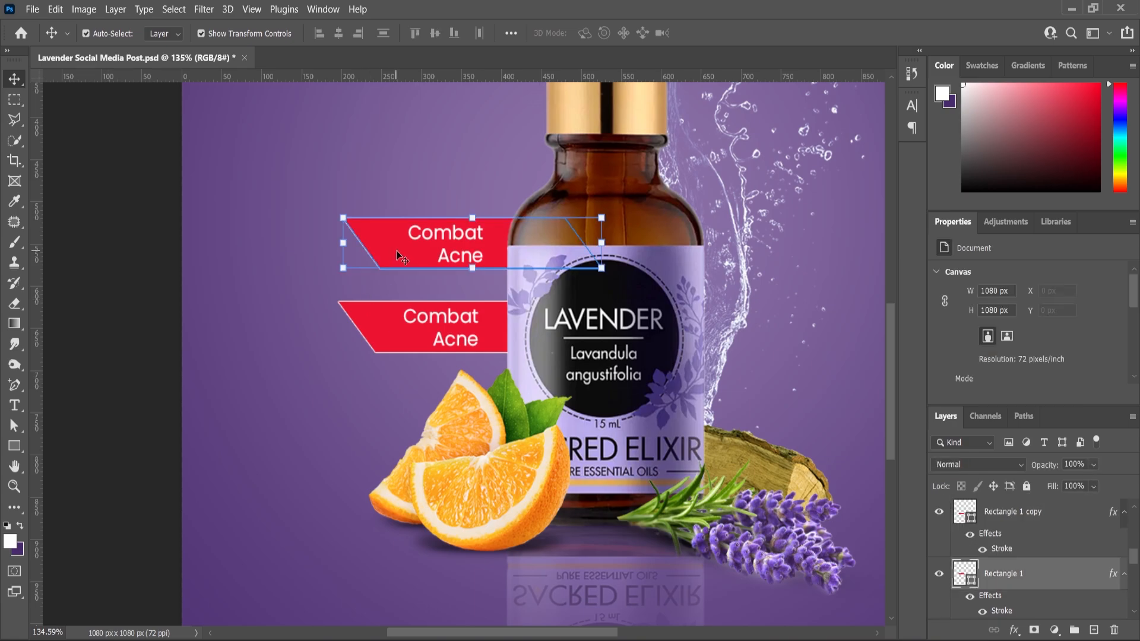
scroll(1031, 585, "up", 5)
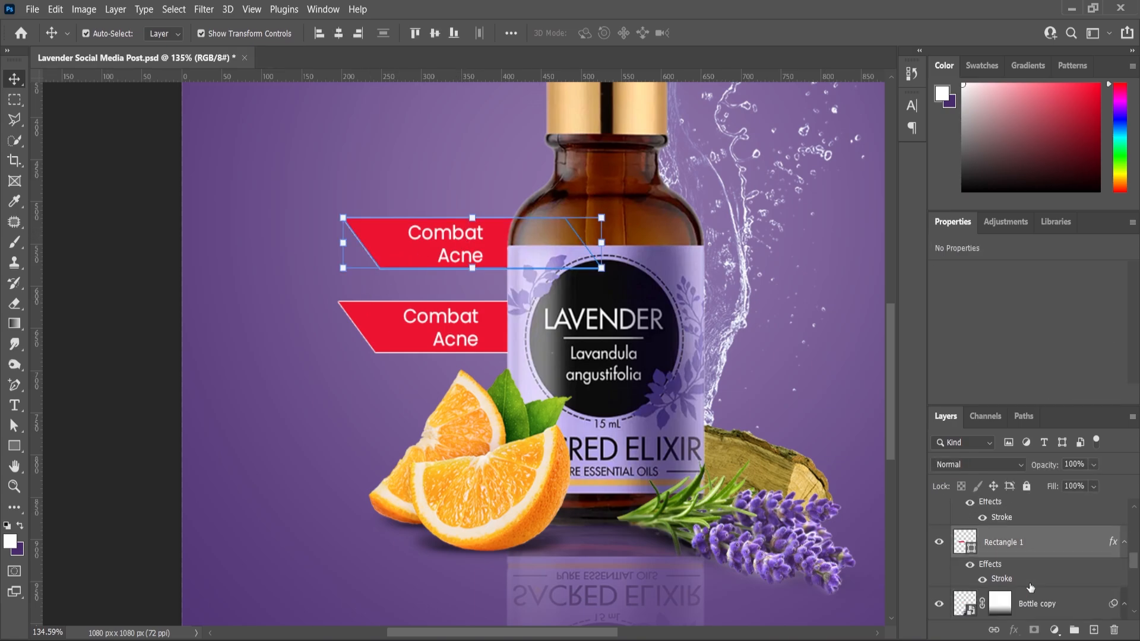
scroll(1031, 585, "up", 2)
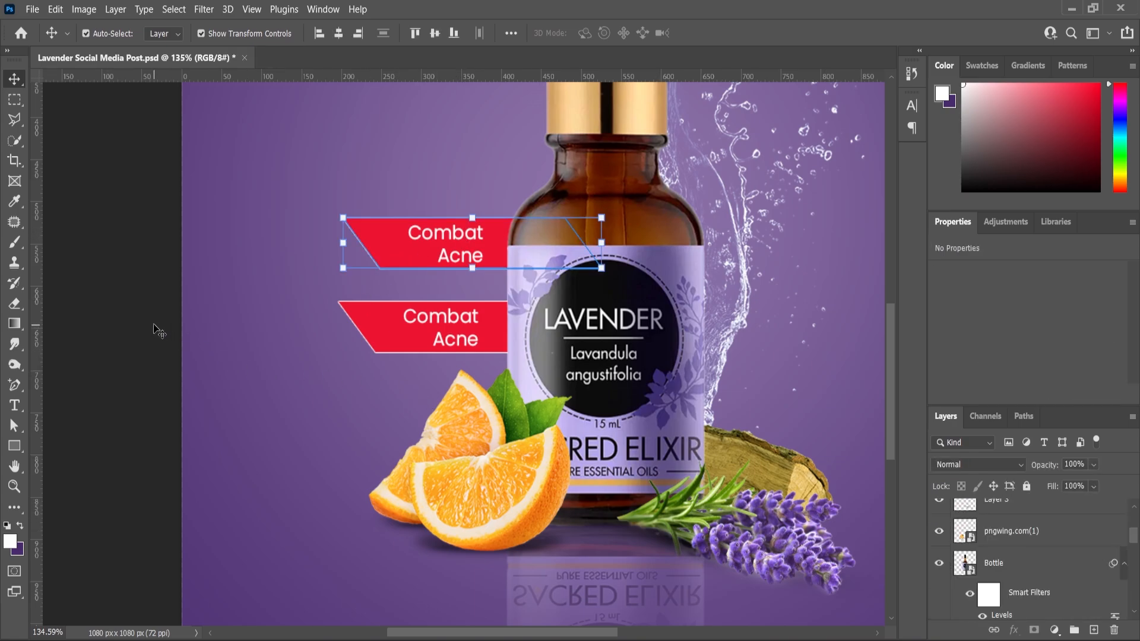
left_click(430, 245)
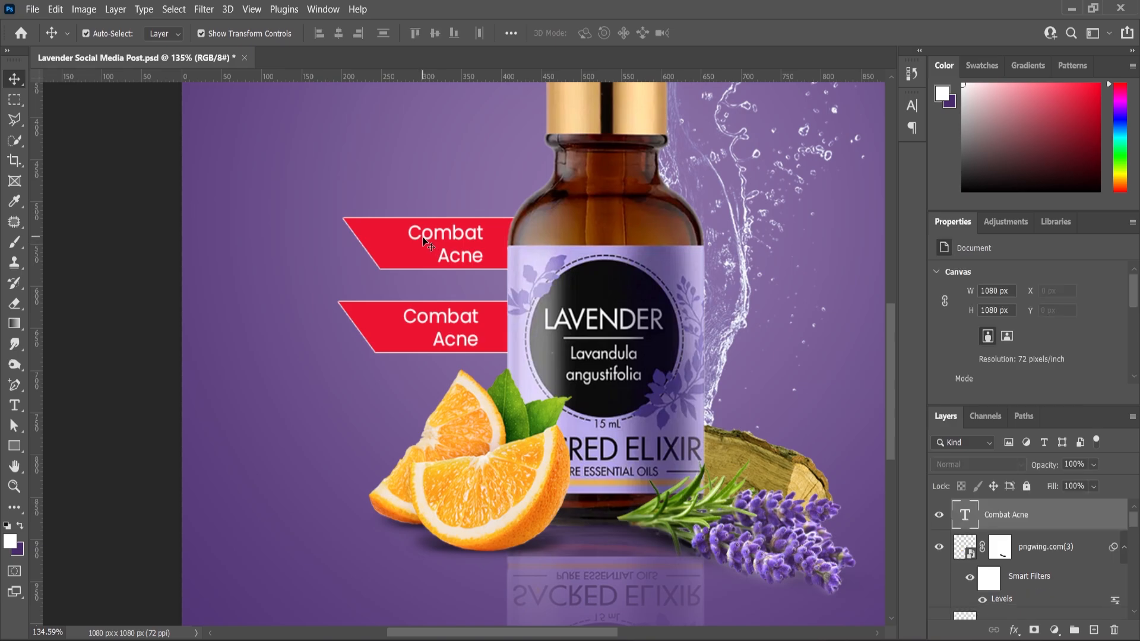
left_click(386, 240)
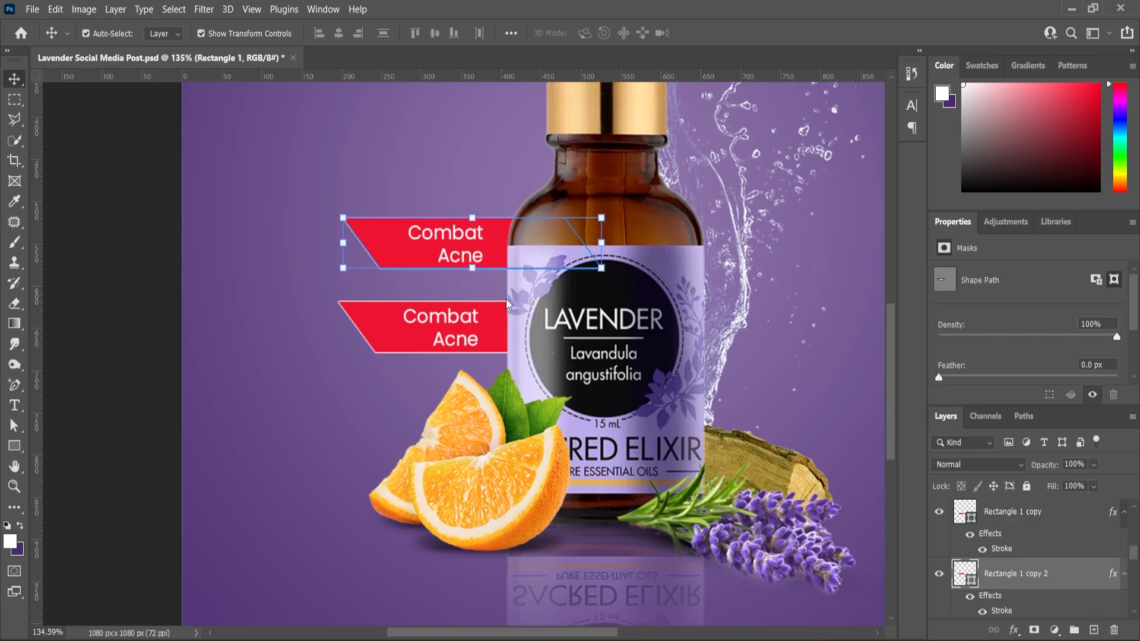
scroll(507, 304, "down", 2)
left_click_drag(400, 260, 677, 260)
Flip the right red shape horizontally, tuck its inner end behind the bottle level with the upper left label, and commit.
key("ctrl+t")
right_click(780, 244)
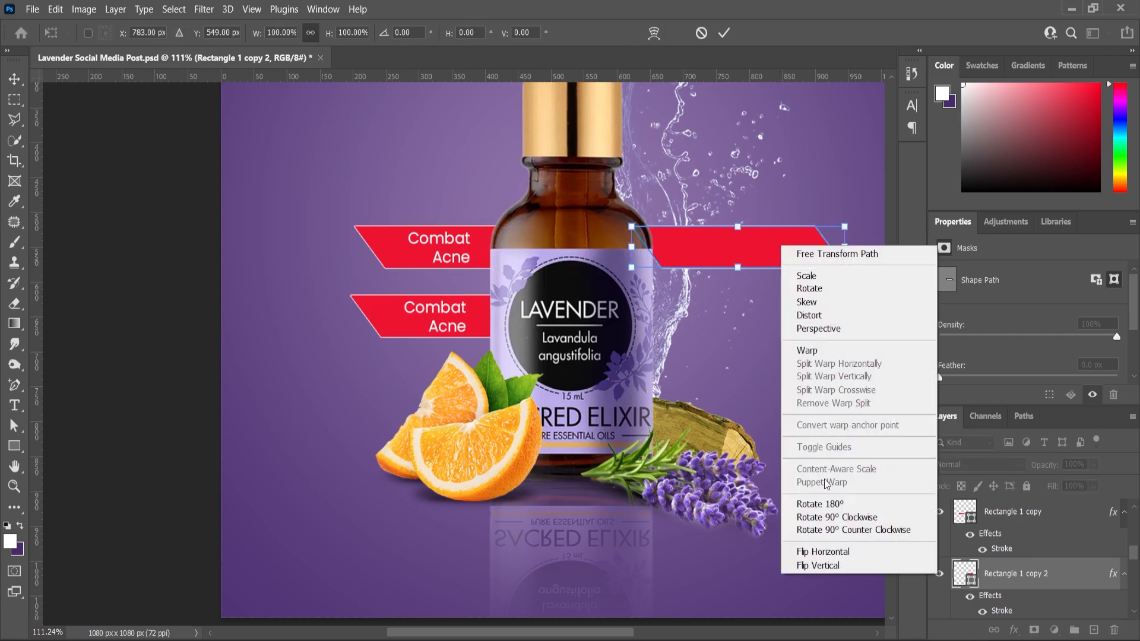
left_click(819, 545)
scroll(718, 222, "up", 3)
left_click_drag(704, 262, 605, 303)
scroll(605, 303, "down", 2)
scroll(614, 308, "down", 3)
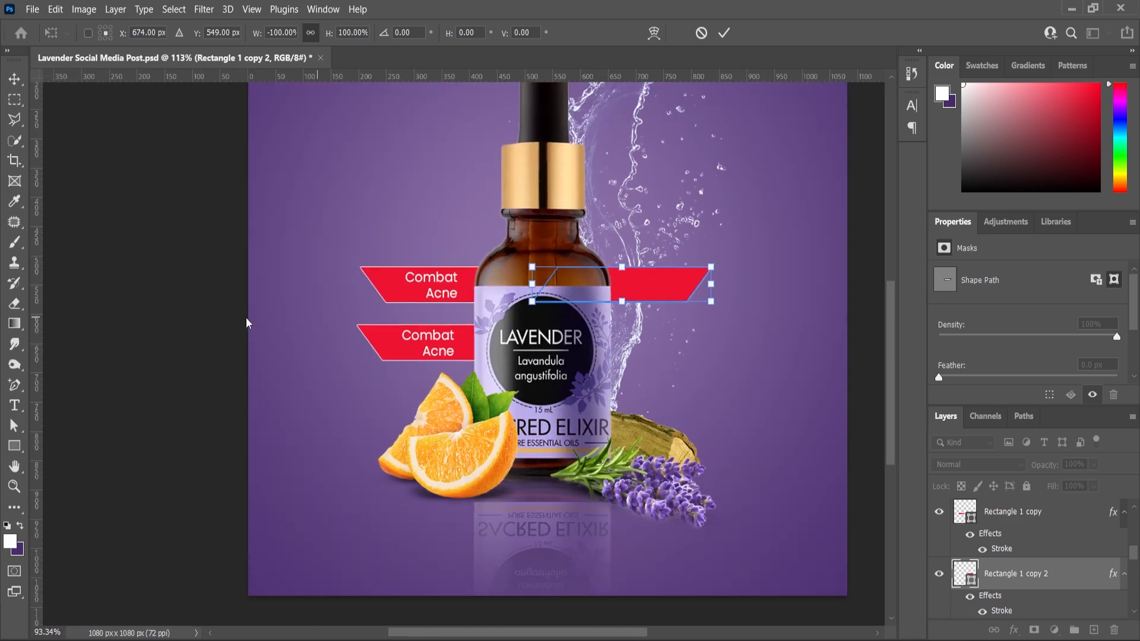
key("Return")
Duplicate the upper "Combat Acne" text onto the right red shape and left-align the copy.
scroll(453, 285, "up", 3)
left_click(452, 295)
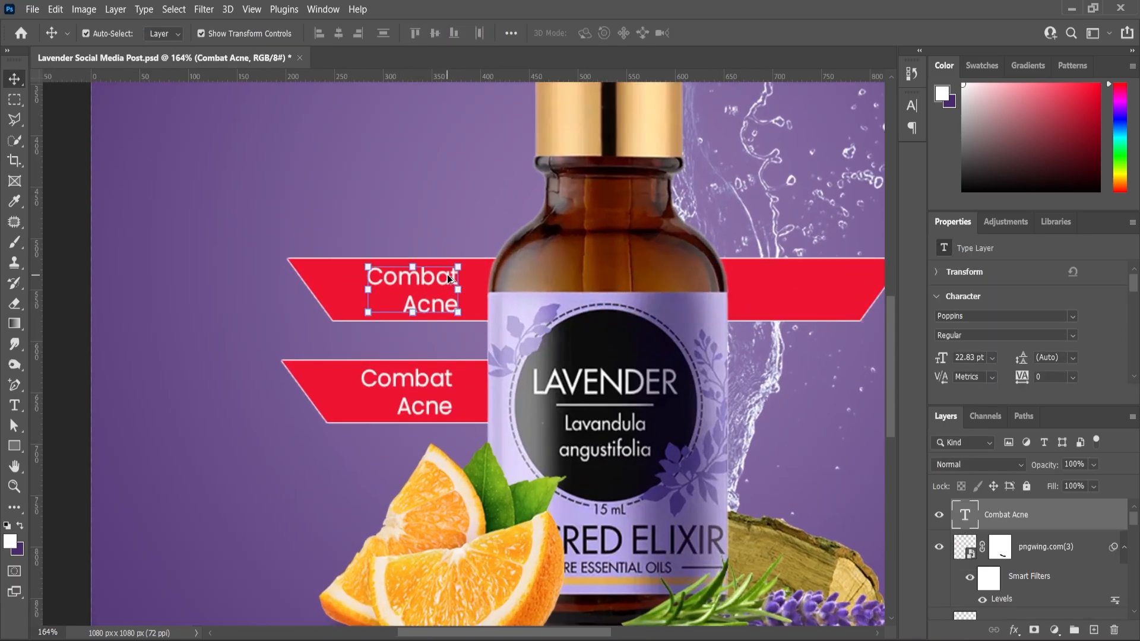
left_click_drag(449, 286, 815, 286)
double_click(815, 287)
left_click(527, 33)
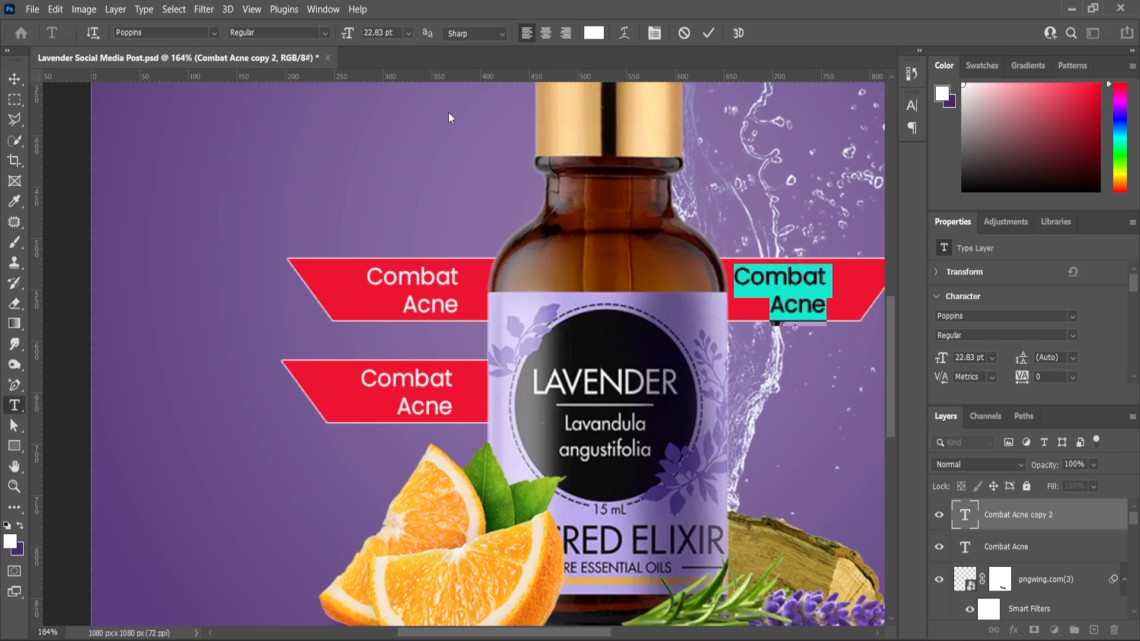
Commit the left-aligned text copy and move it left onto the right red shape beside the bottle.
scroll(555, 244, "down", 2)
scroll(817, 281, "up", 8)
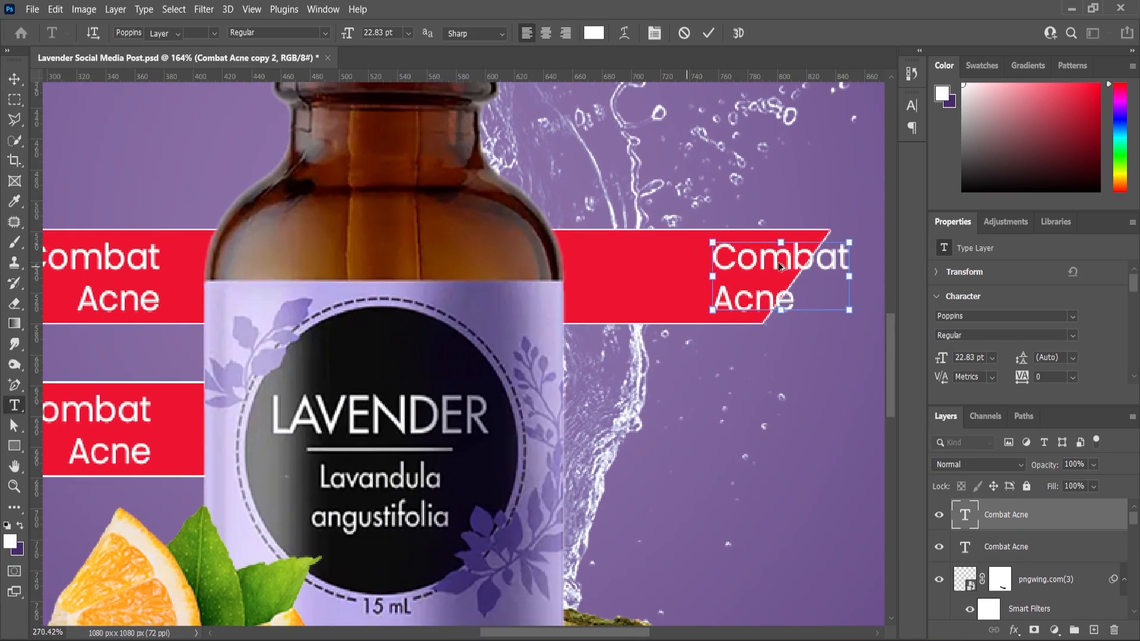
key("ctrl+Return")
left_click_drag(749, 275, 615, 276)
scroll(616, 276, "down", 5)
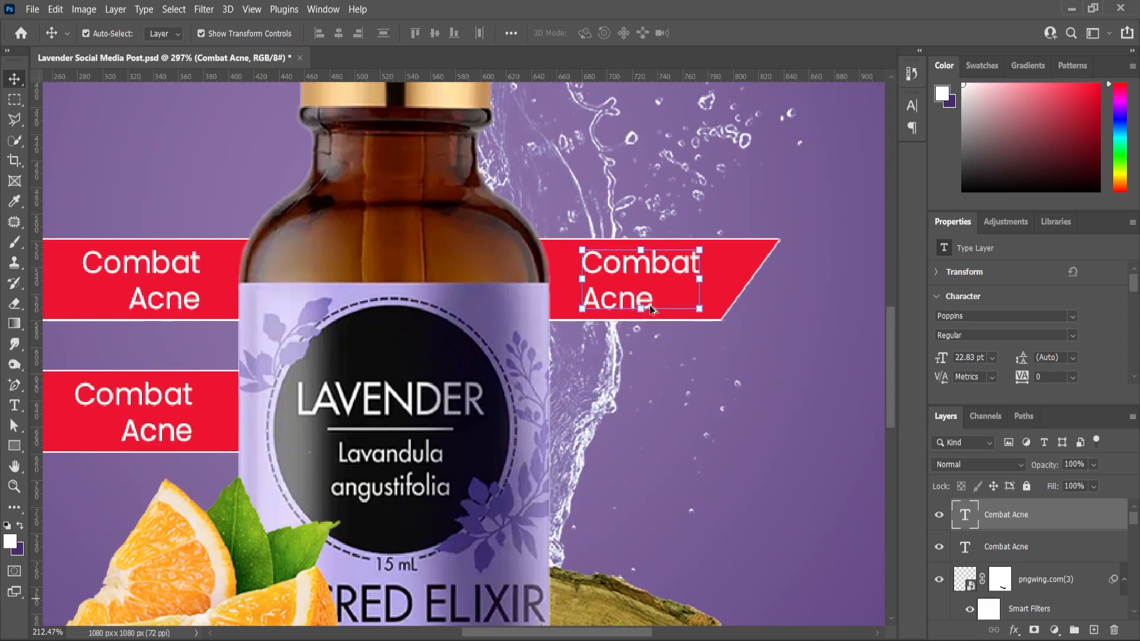
scroll(654, 226, "up", 4)
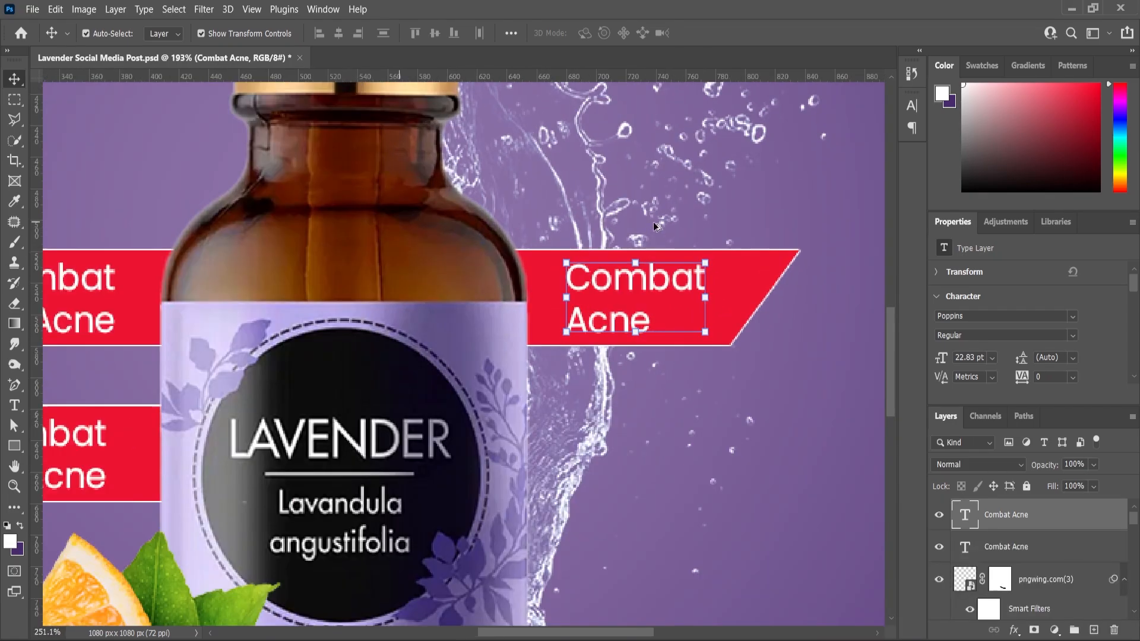
Select the right red shape with its text and move both up beside the bottle's neck.
left_click(749, 281, "shift")
scroll(658, 361, "down", 3)
left_click_drag(589, 308, 555, 217)
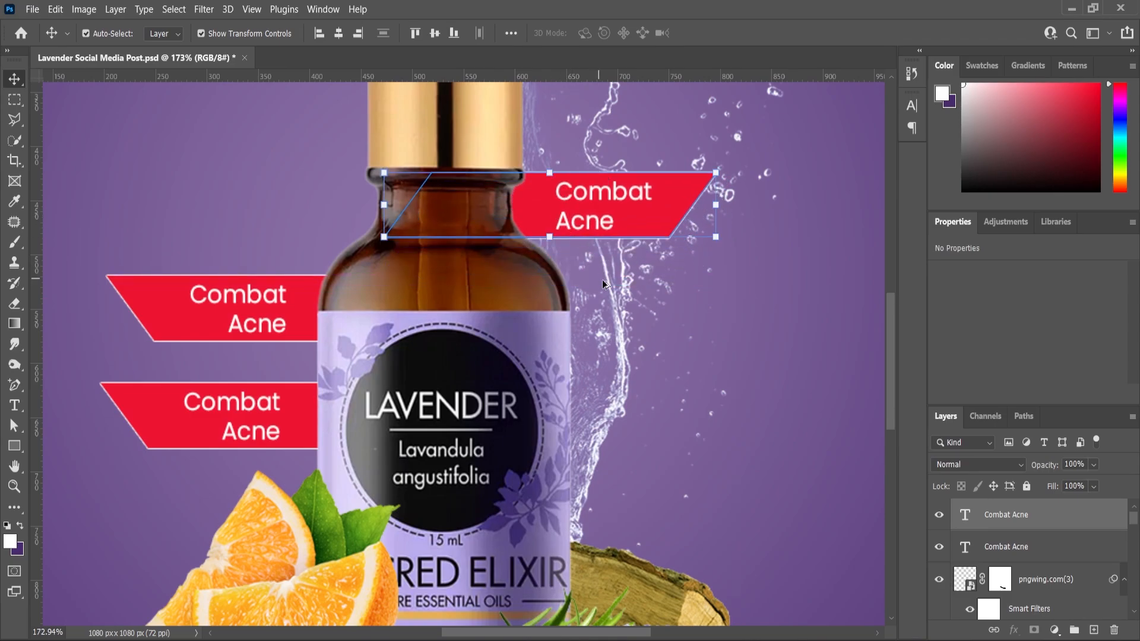
scroll(602, 280, "down", 2)
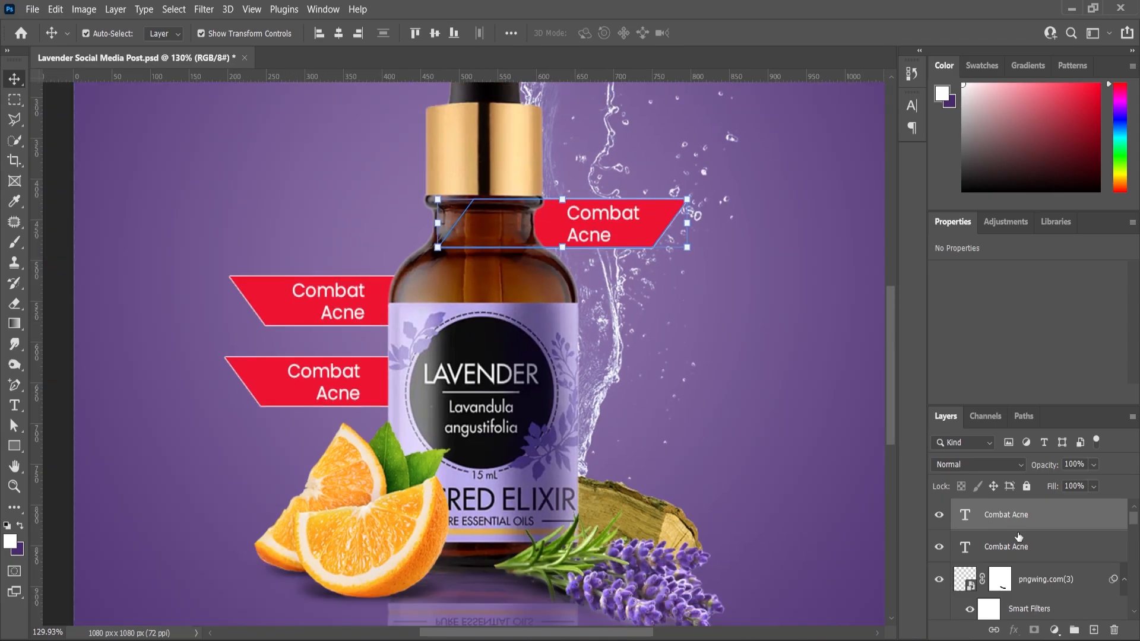
Duplicate the right red shape with its text and place the copy lower and slightly further right.
scroll(1018, 536, "down", 1)
scroll(1019, 539, "down", 4)
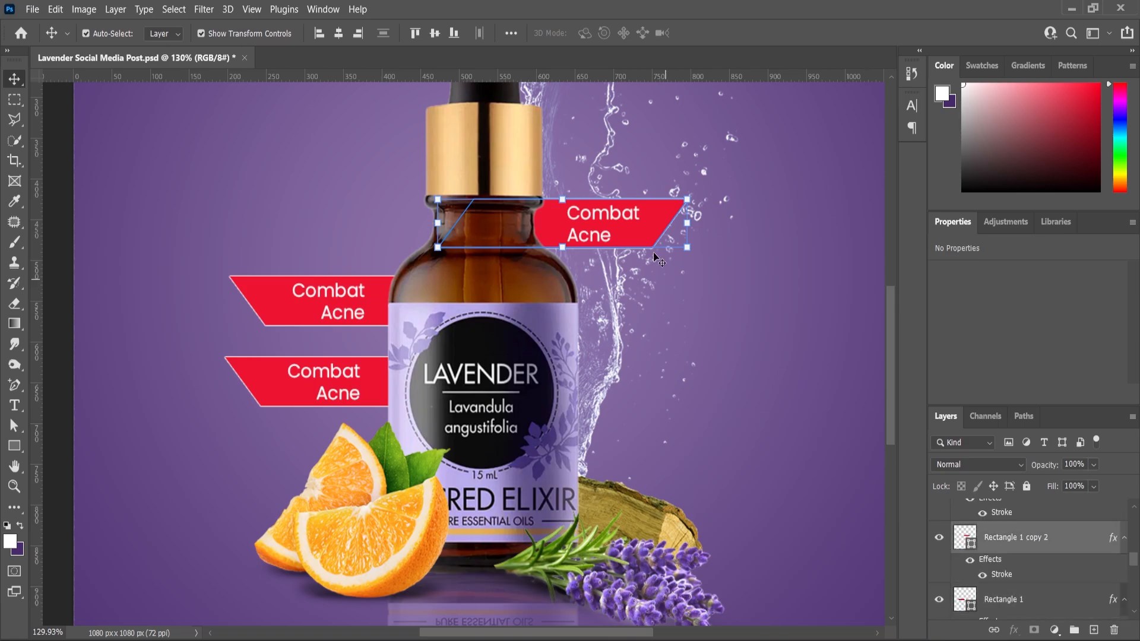
left_click_drag(1043, 536, 1097, 629)
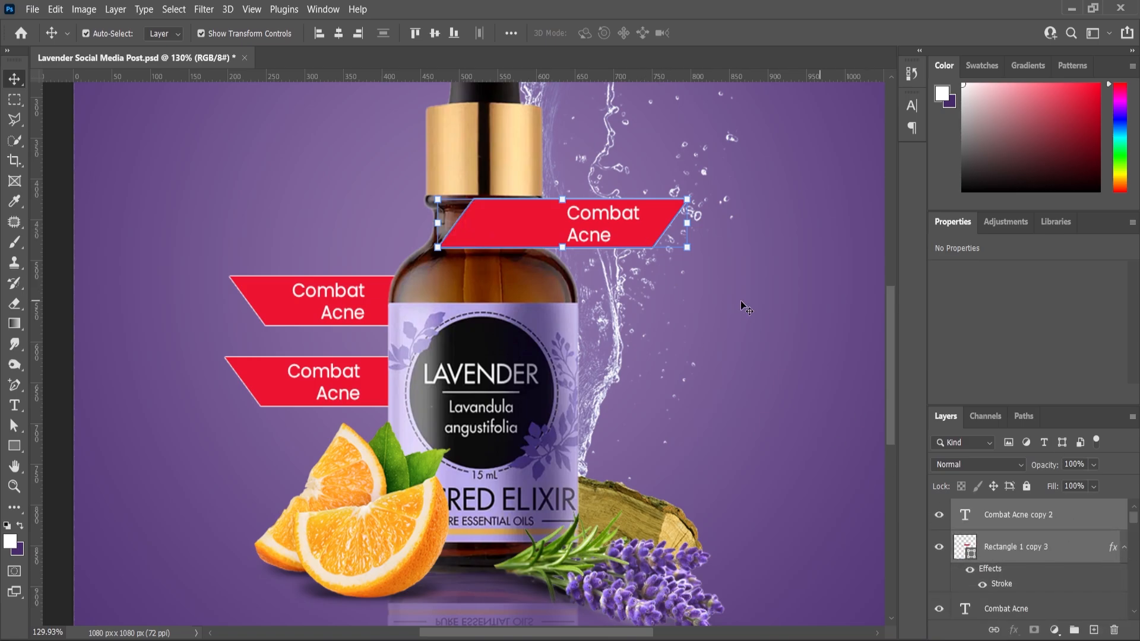
left_click_drag(631, 235, 651, 303)
left_click_drag(666, 379, 665, 344)
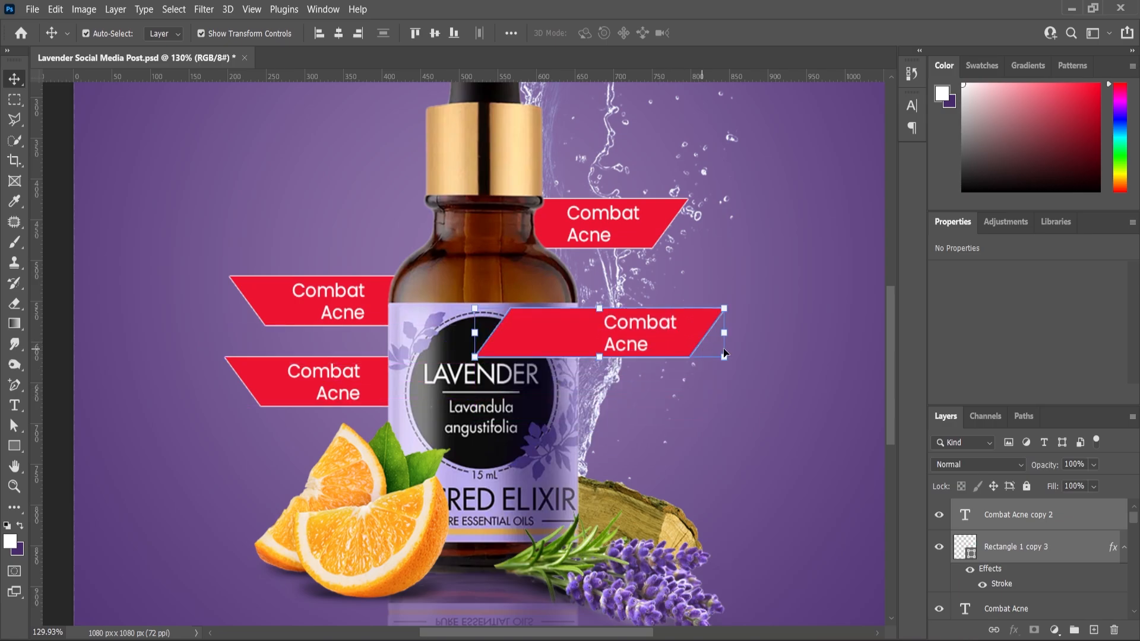
Reorder the copied right text and shape layers behind the bottle and deselect them.
left_click_drag(1019, 555, 1009, 528)
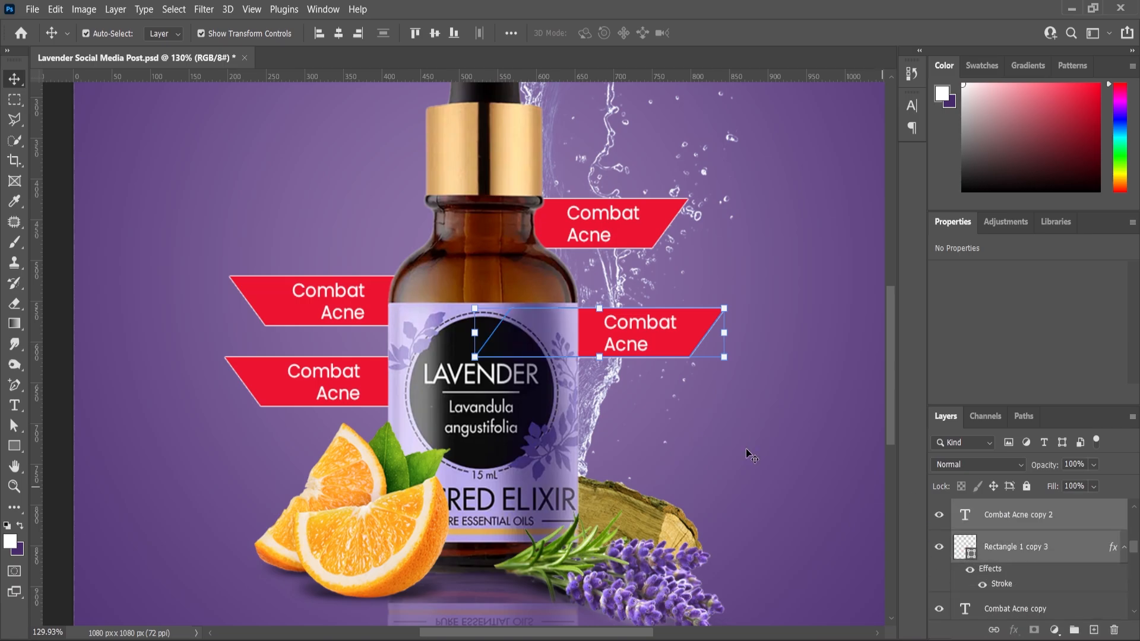
scroll(693, 428, "down", 3)
left_click(171, 444)
scroll(644, 382, "down", 3)
scroll(642, 381, "up", 1)
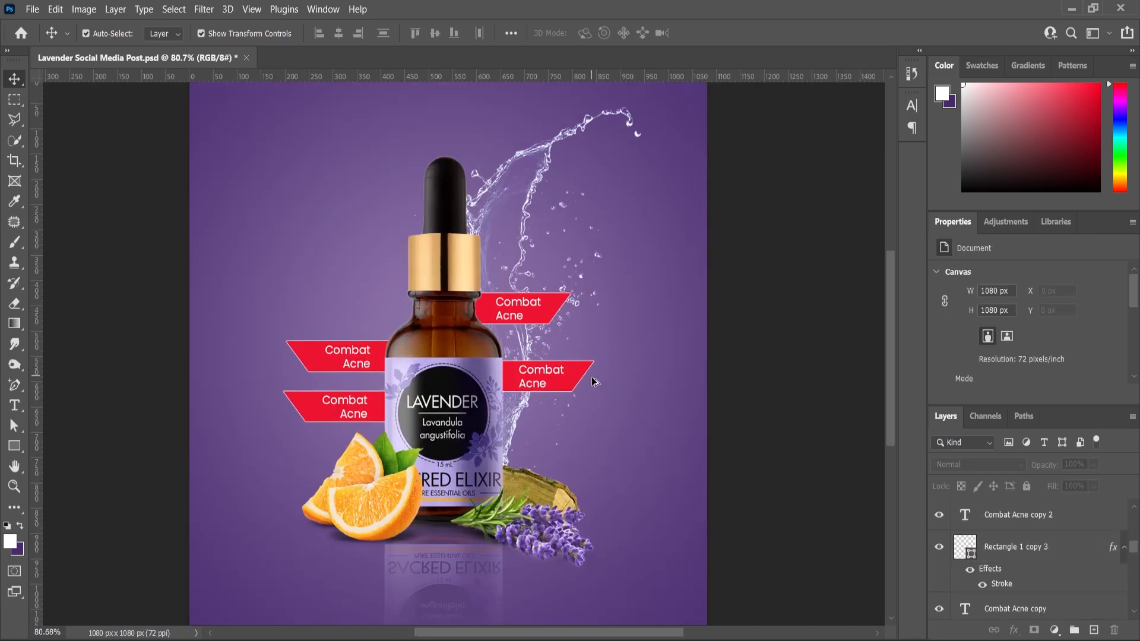
Replace the word "Combat" with "Relieve" in the lower left label.
scroll(602, 416, "down", 2)
scroll(444, 435, "up", 6)
left_click(14, 406)
left_click(349, 399)
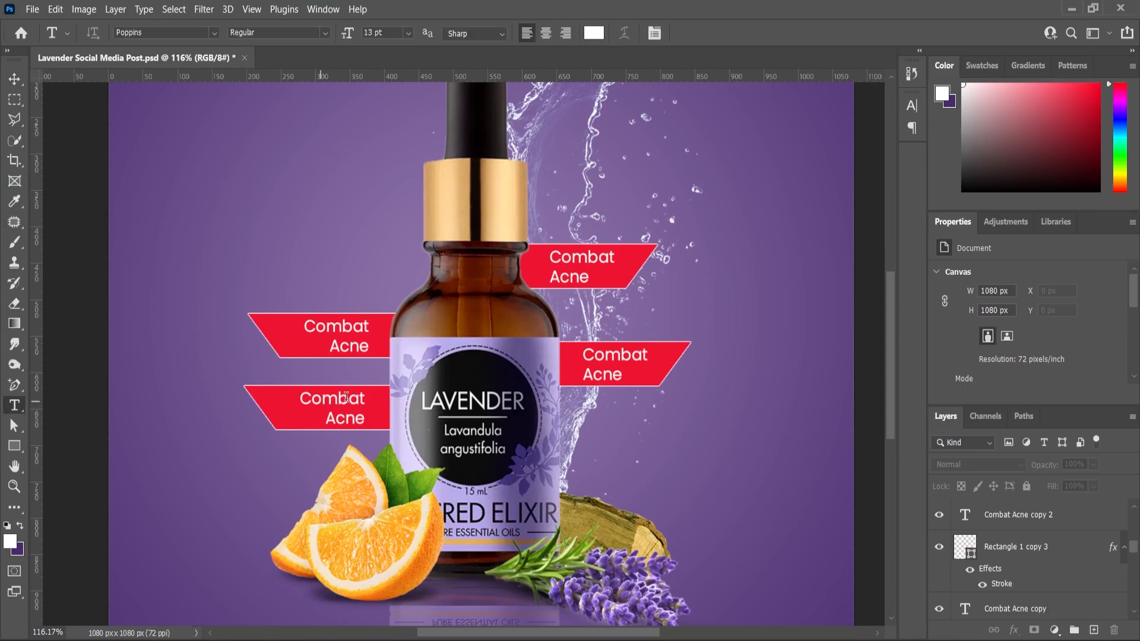
double_click(284, 397)
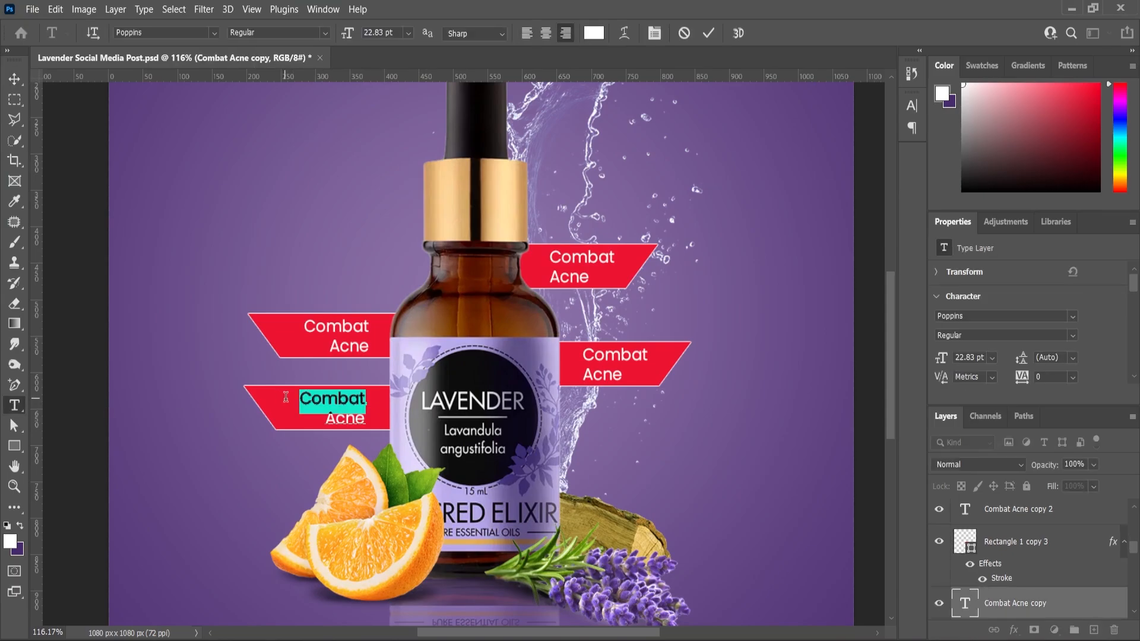
type("Reli")
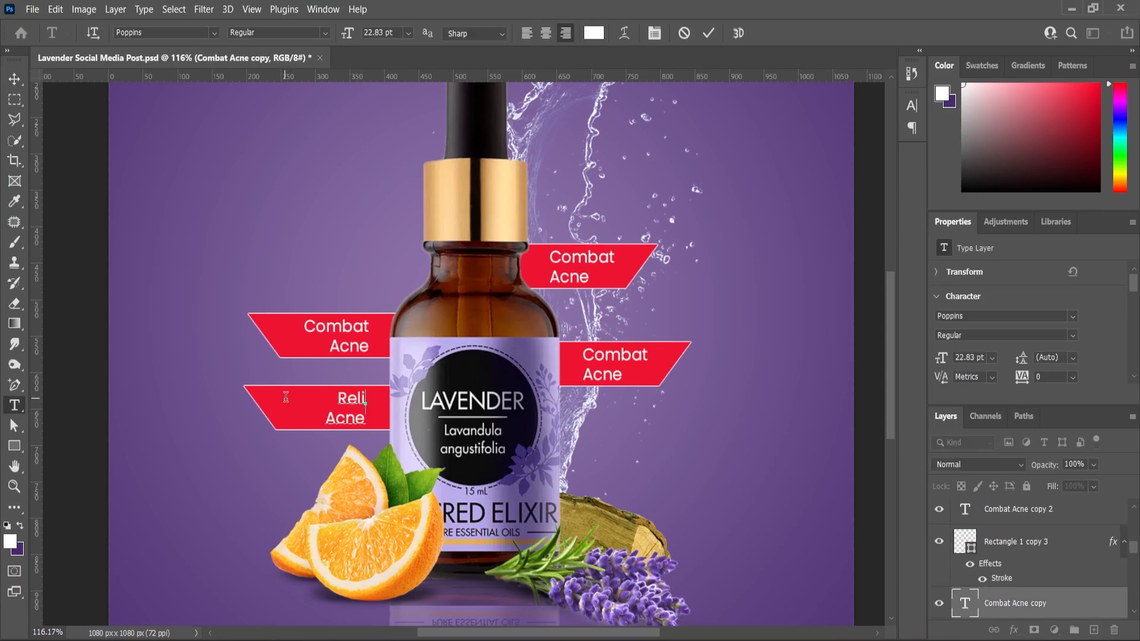
type("eve")
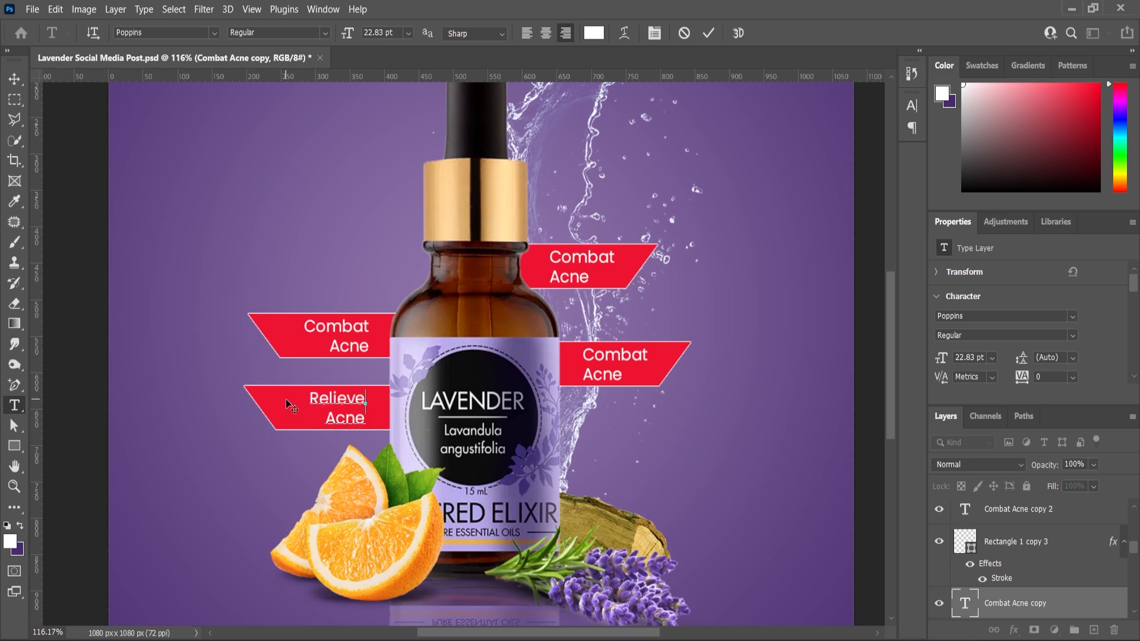
Replace the word "Acne" with "Nausea" in the lower left label and commit the text.
double_click(351, 421)
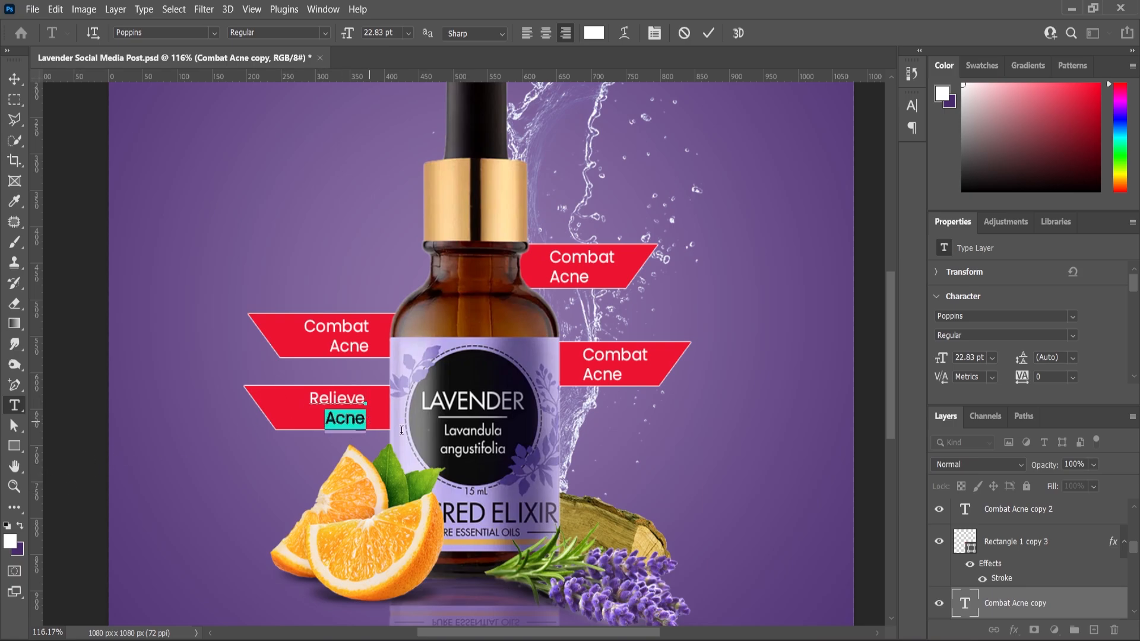
type("Nausia")
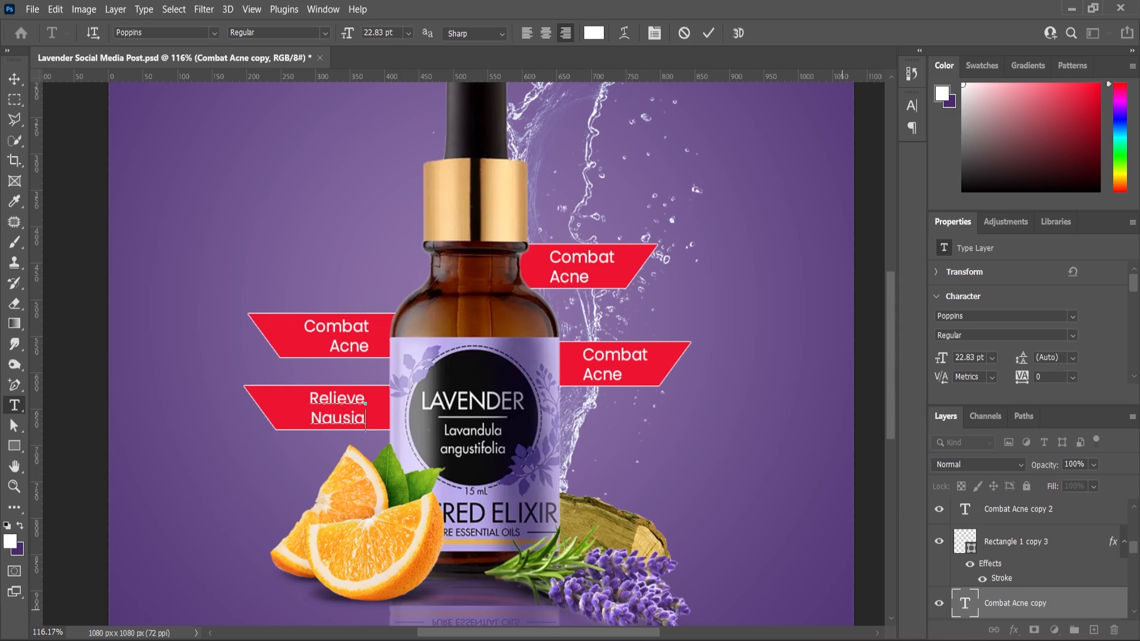
scroll(364, 417, "up", 3)
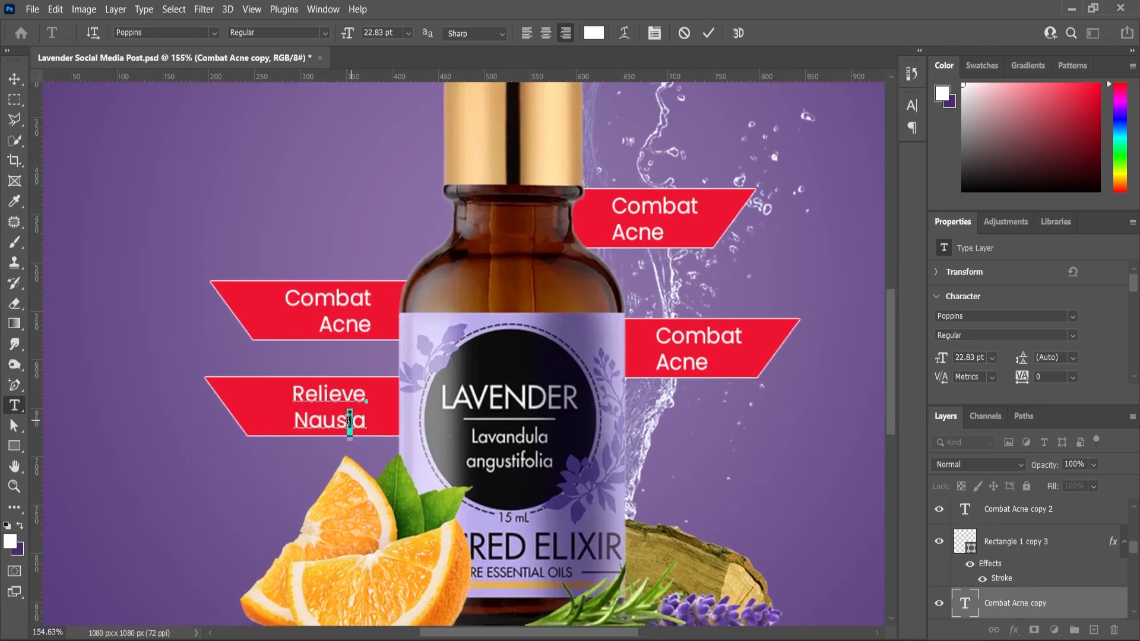
type("e")
left_click(14, 487)
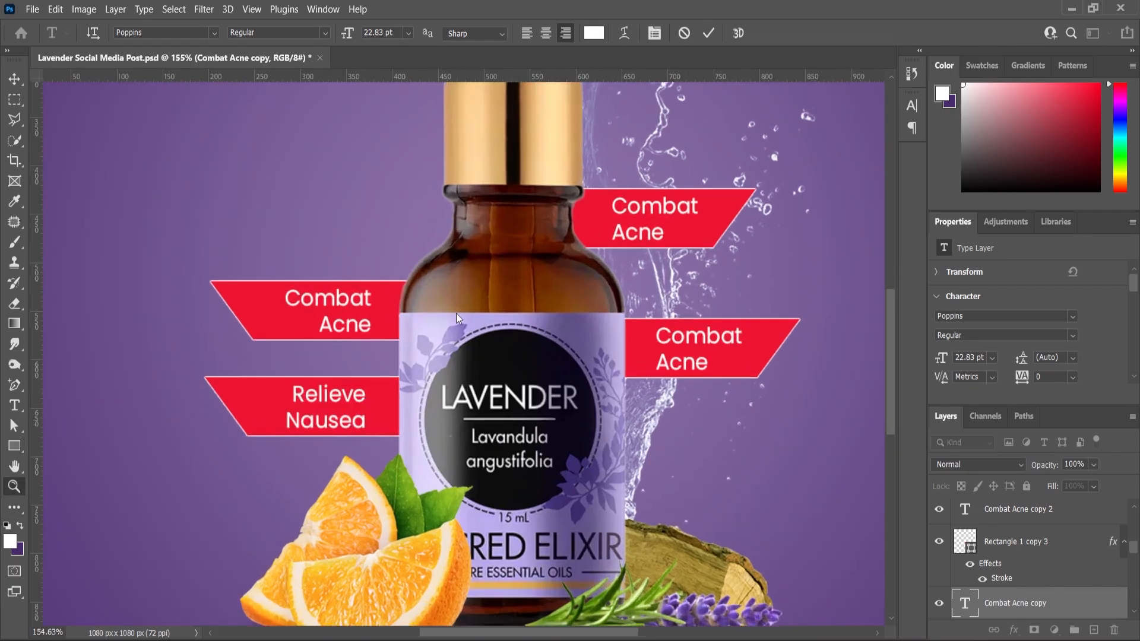
Change the upper right label's text to "Reduce Wrinkles" on two lines and commit it.
key("t")
left_click_drag(692, 207, 610, 218)
type("Re")
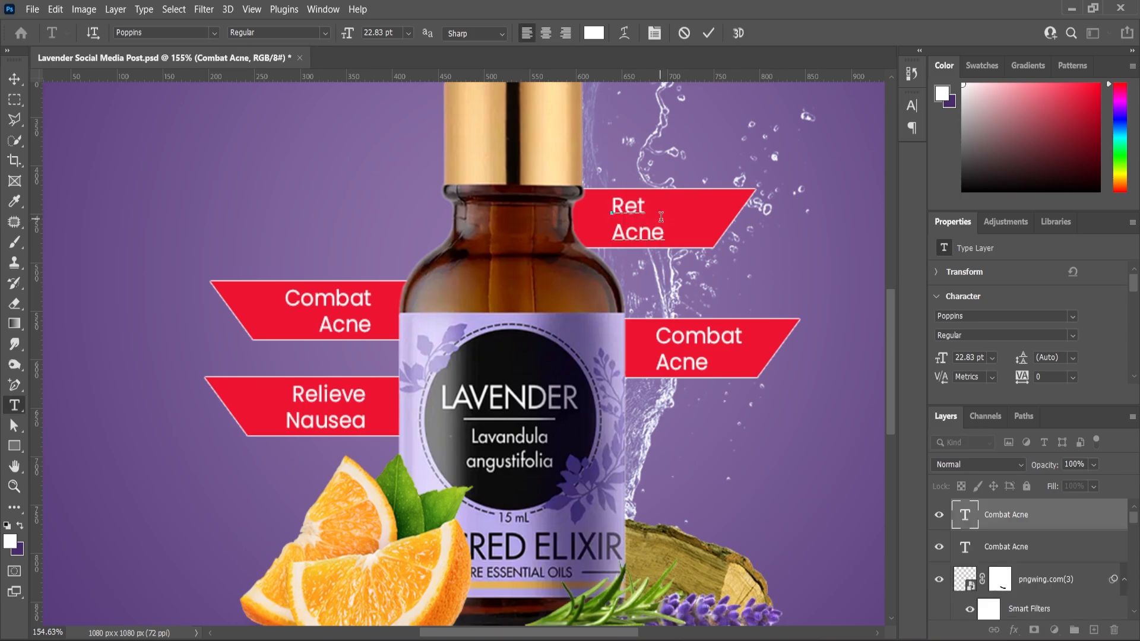
type("duce")
left_click_drag(667, 237, 614, 238)
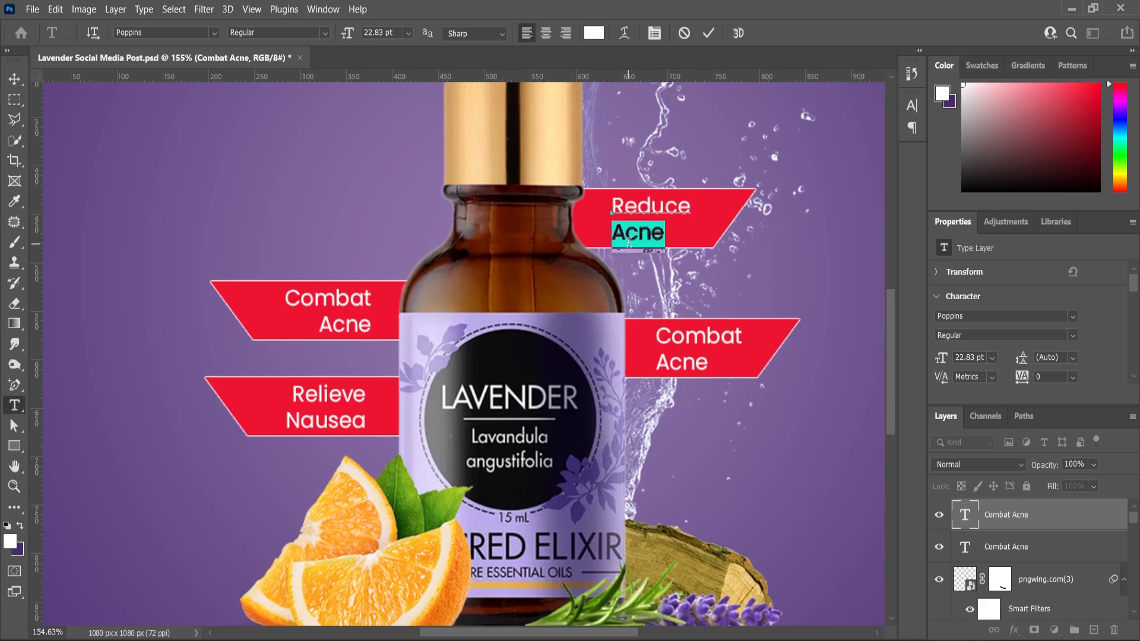
type("Wrincles")
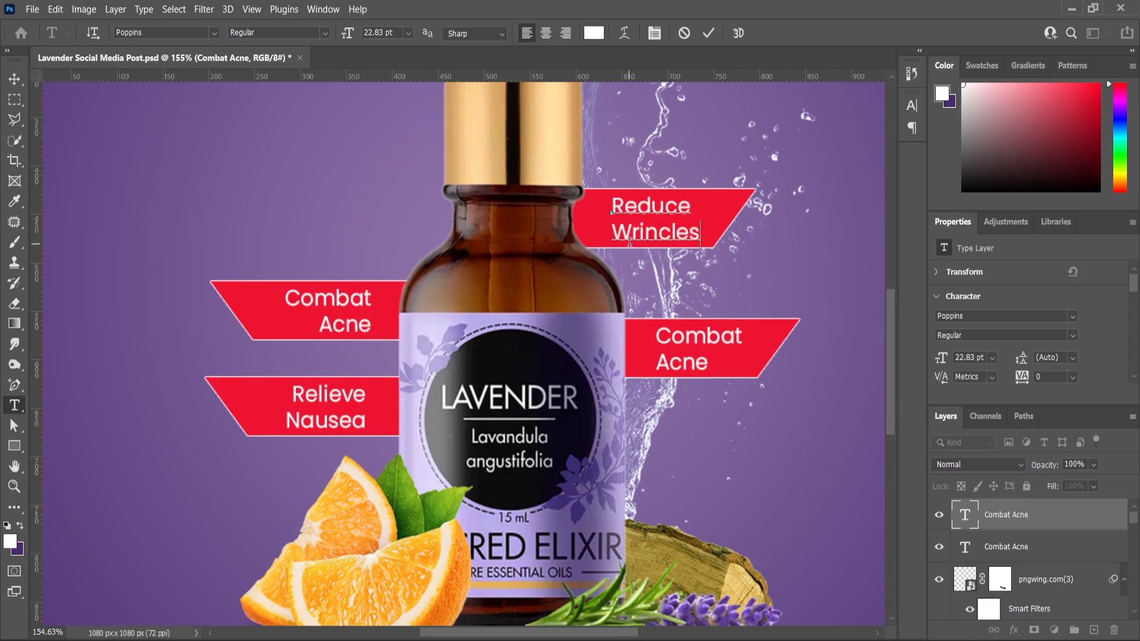
scroll(685, 230, "up", 2)
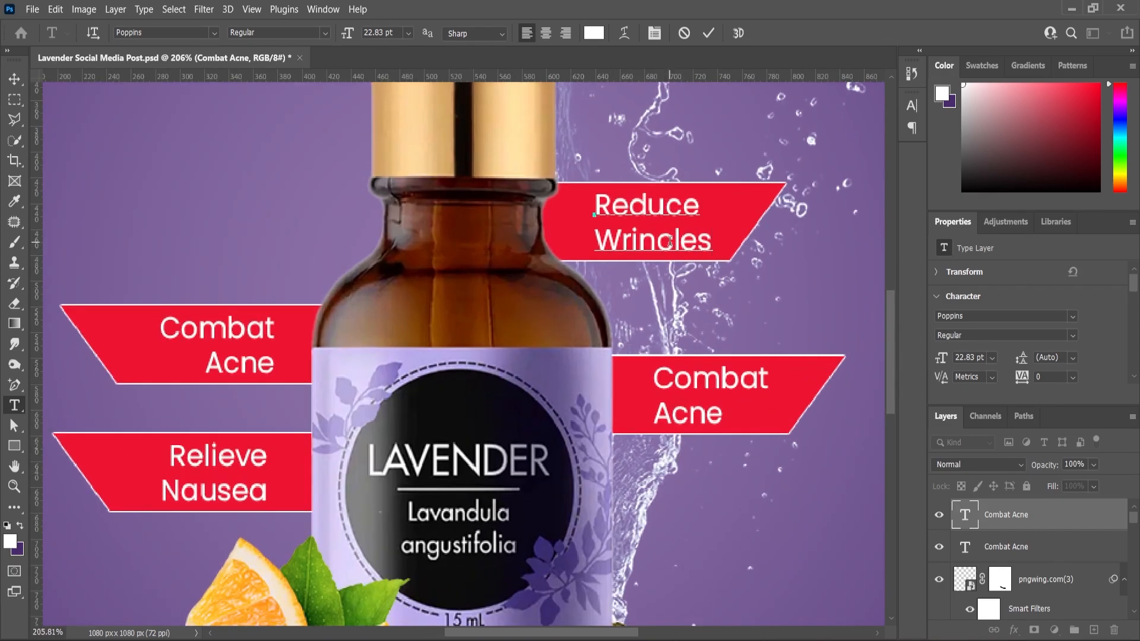
left_click(667, 242)
key("BackSpace")
type("k")
left_click(16, 402)
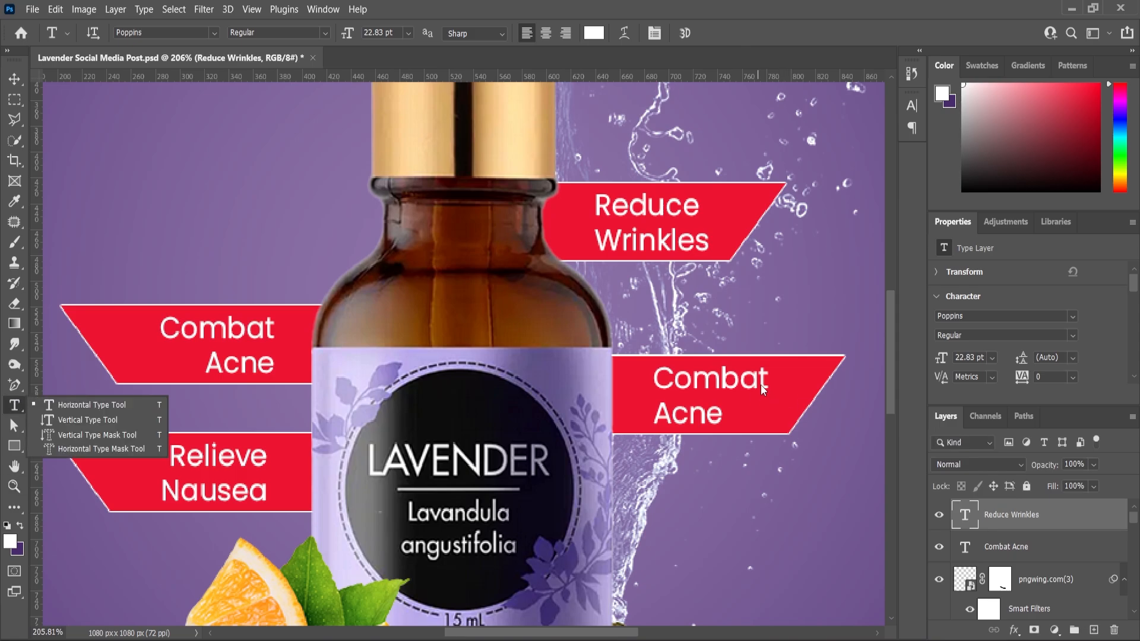
Change the lower right label's text to "Improve Sleep" on two lines and commit it.
left_click_drag(764, 378, 653, 380)
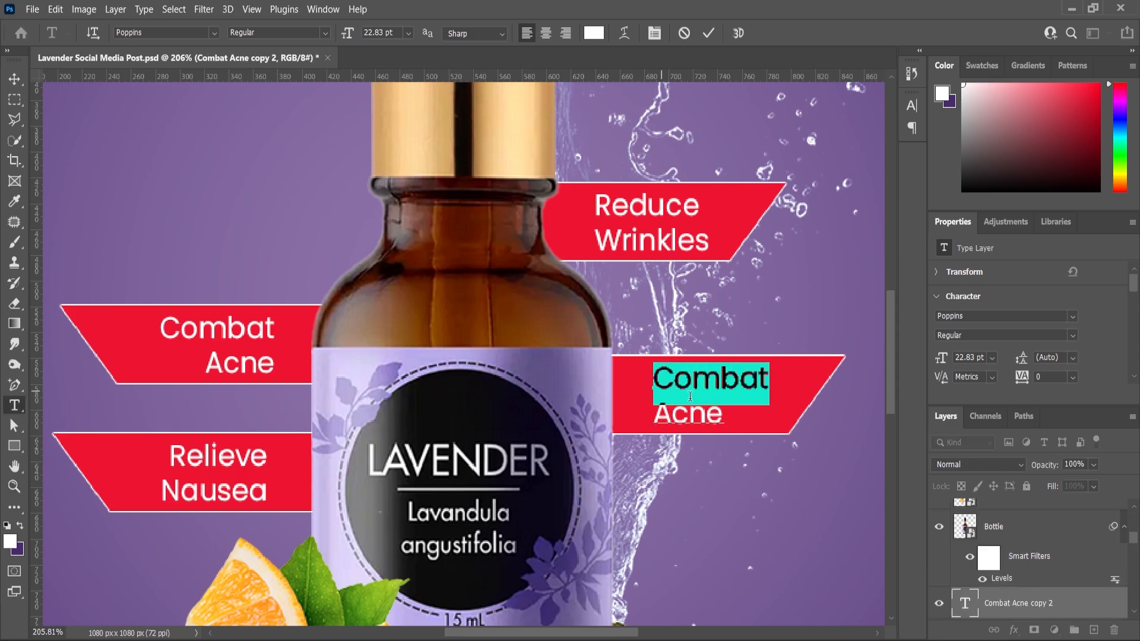
type("Impriove")
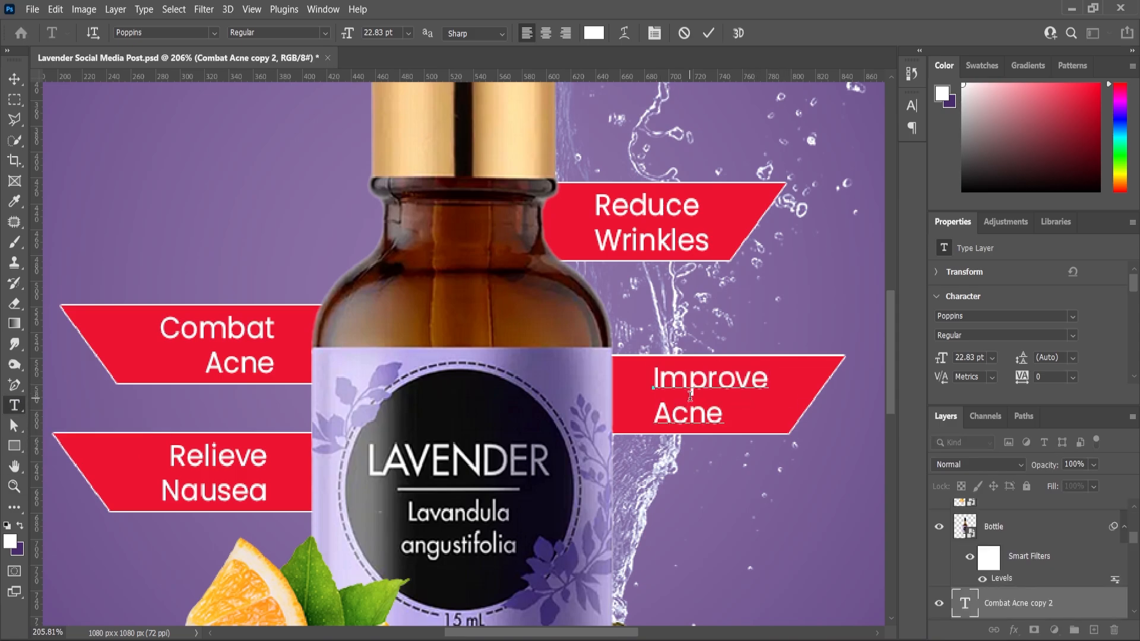
left_click_drag(724, 414, 655, 414)
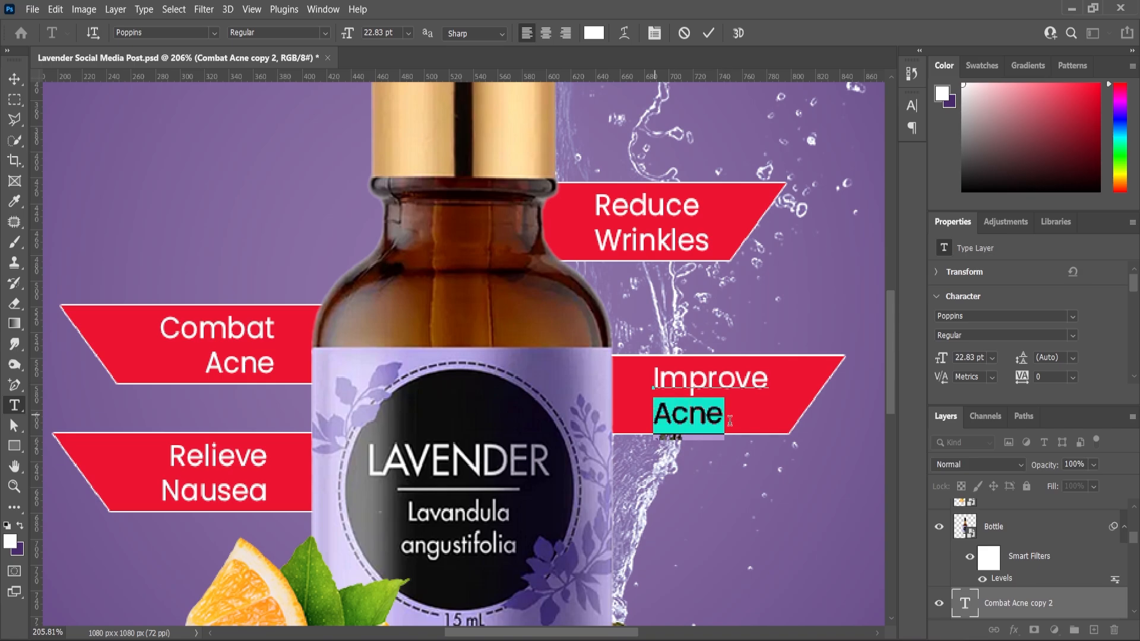
type("Sleep")
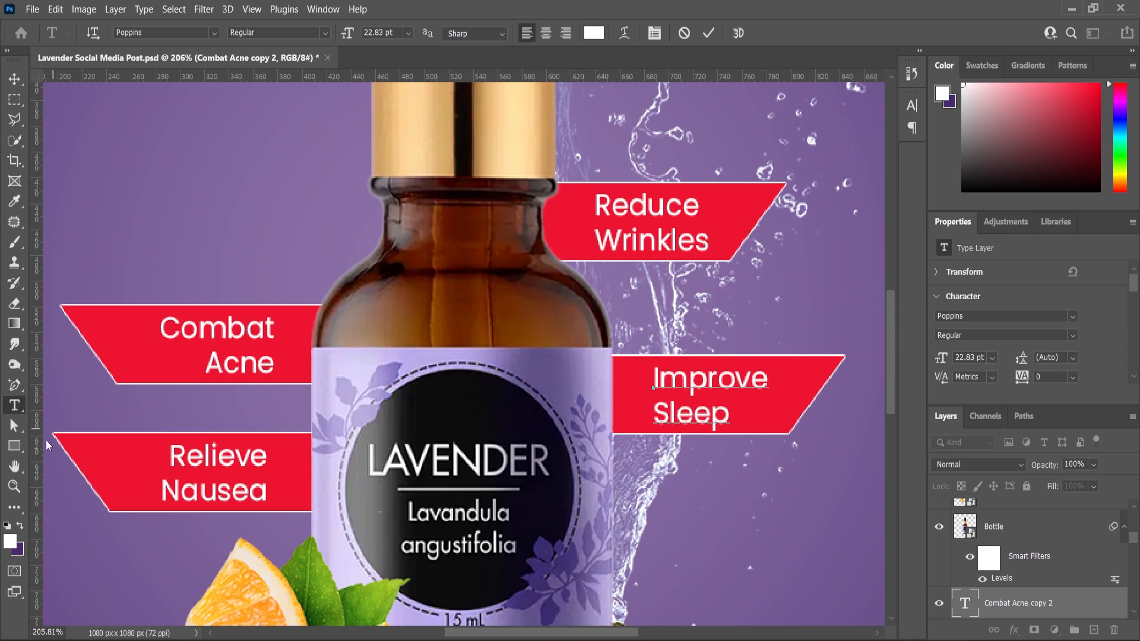
left_click(14, 487)
left_click_drag(633, 327, 564, 336)
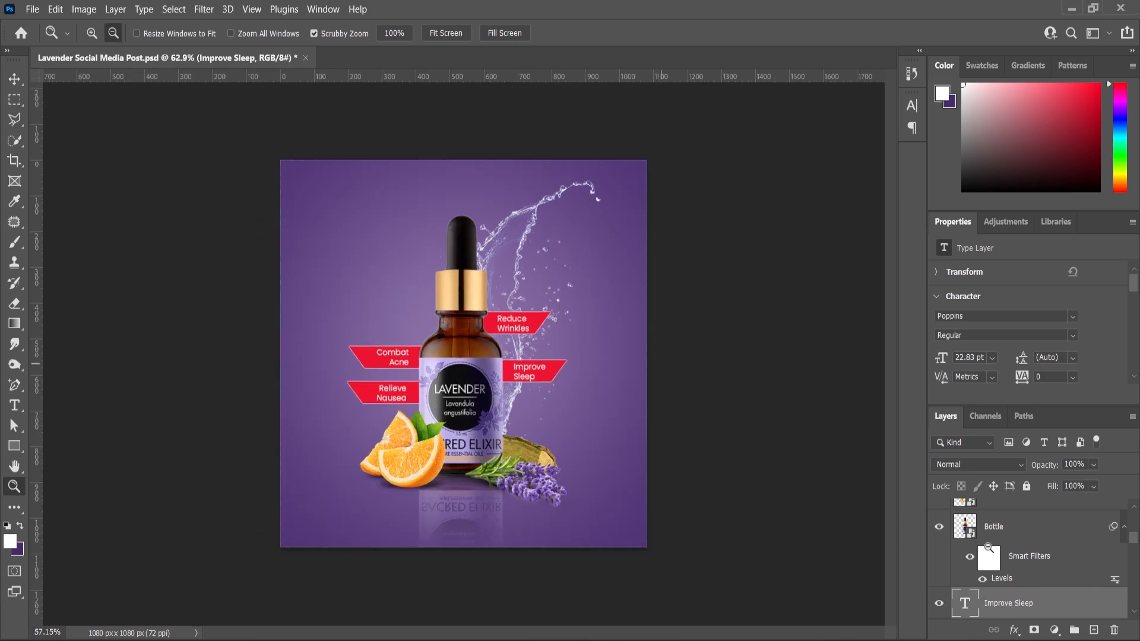
Lock the Layer 1 background glow and select all the artwork on the canvas together.
scroll(1011, 579, "down", 10)
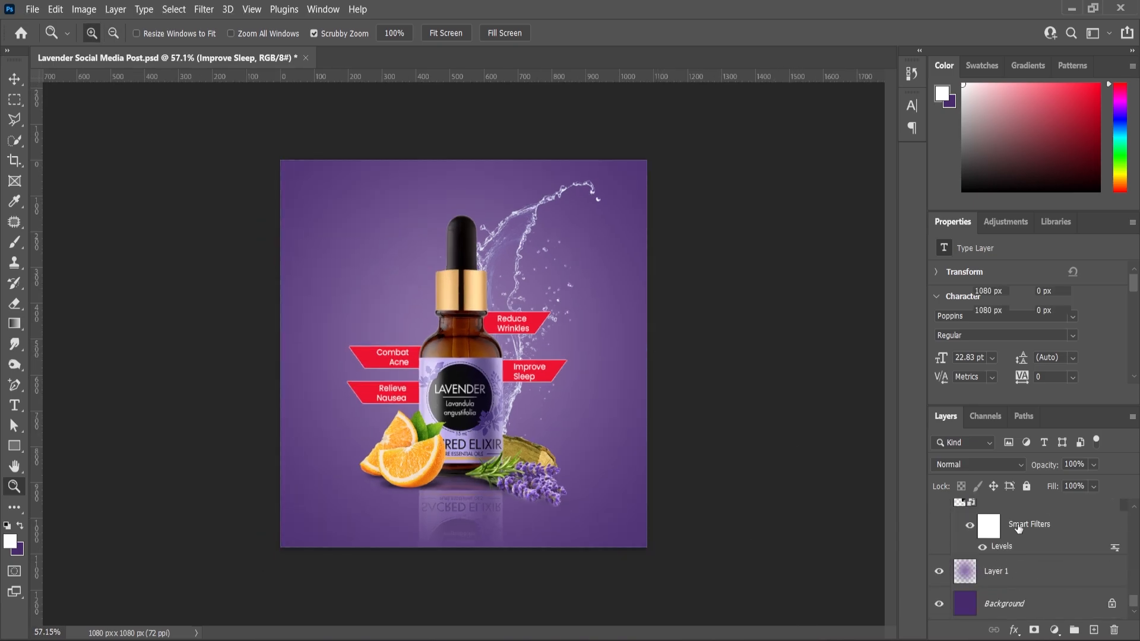
left_click(990, 575)
left_click(1027, 486)
left_click(15, 79)
left_click_drag(205, 132, 634, 547)
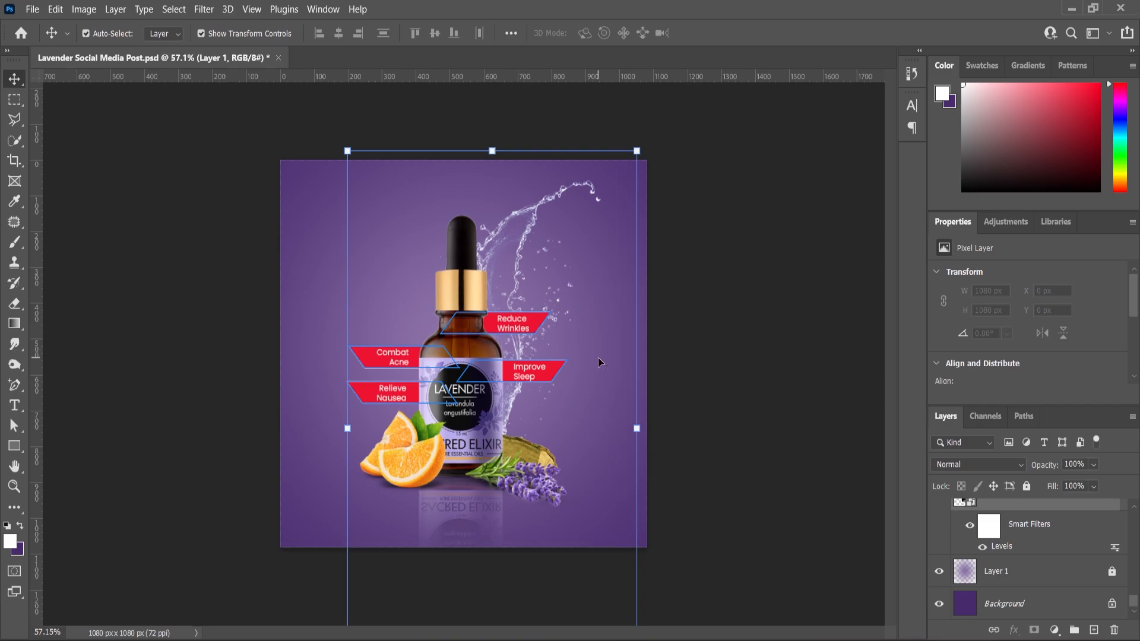
Scale the selected artwork up to 107.37%, shift it slightly down, and save the document.
left_click(637, 153)
left_click(681, 267)
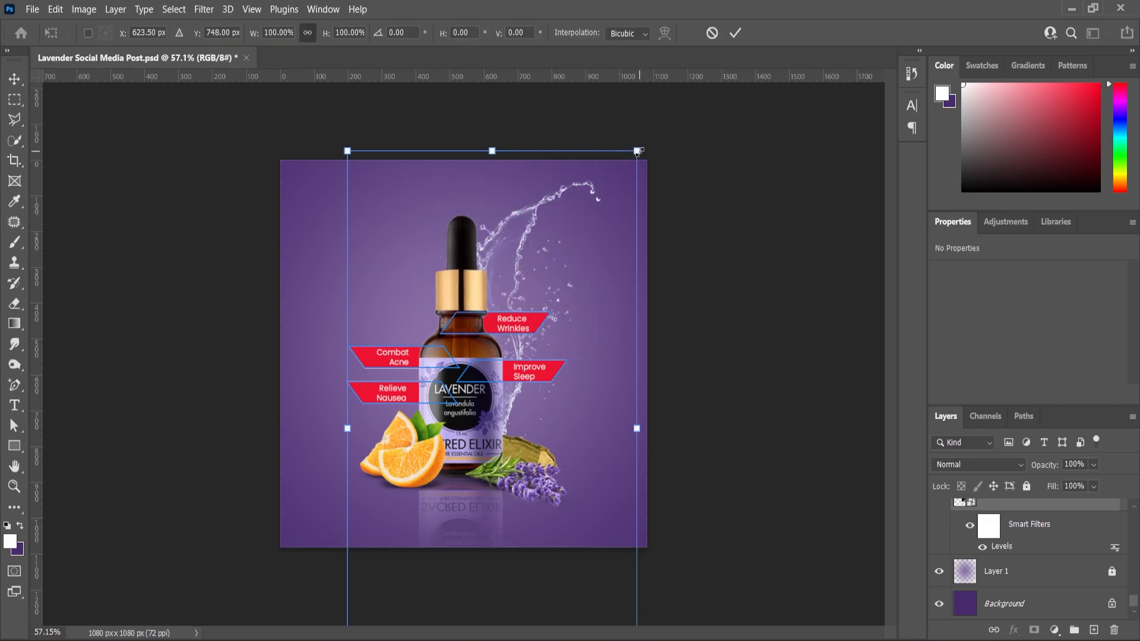
left_click_drag(638, 152, 648, 131)
left_click_drag(472, 354, 471, 366)
left_click(15, 486)
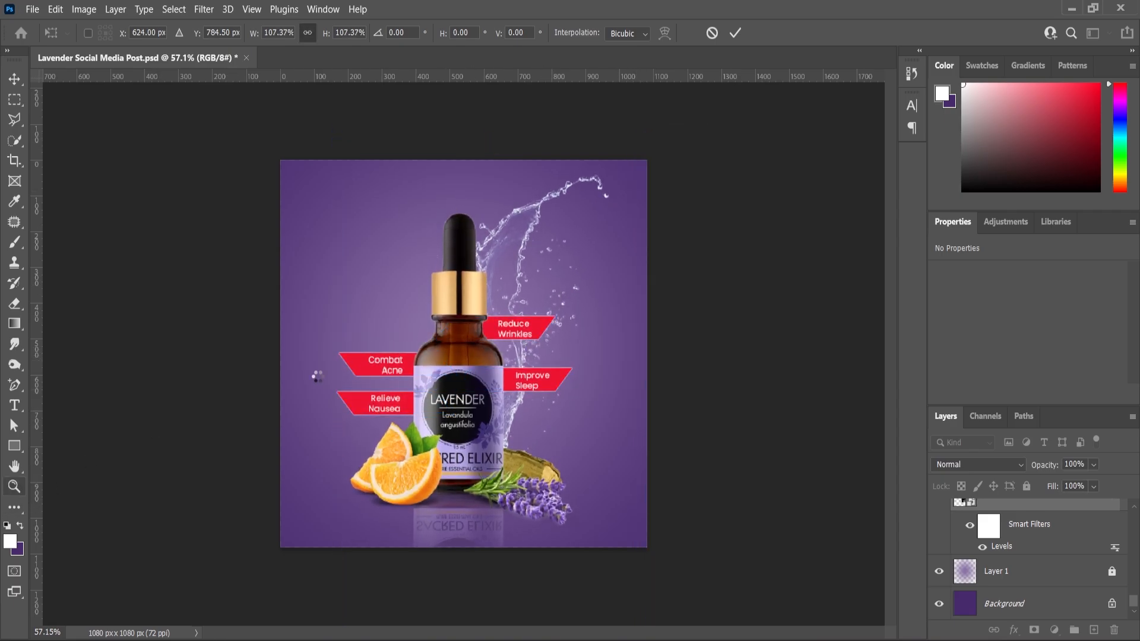
key("ctrl+s")
Add a Levels adjustment layer above all layers with input levels 4, 0.96 and 244, and compare the image with and without it.
scroll(1022, 556, "up", 2)
scroll(1022, 555, "up", 3)
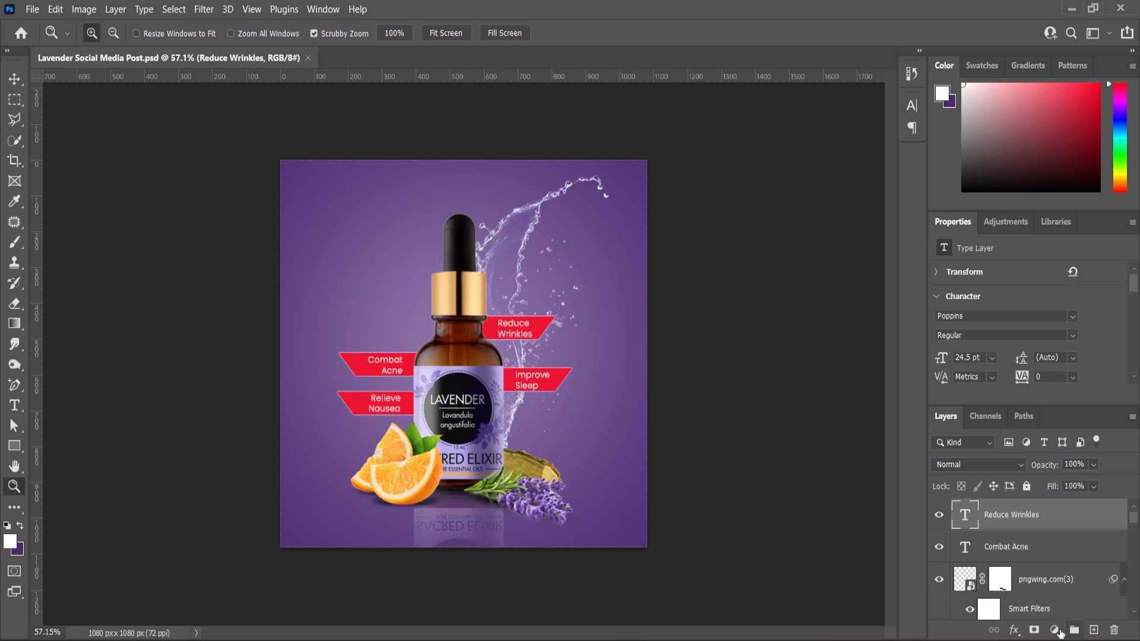
left_click(1056, 631)
left_click(1064, 422)
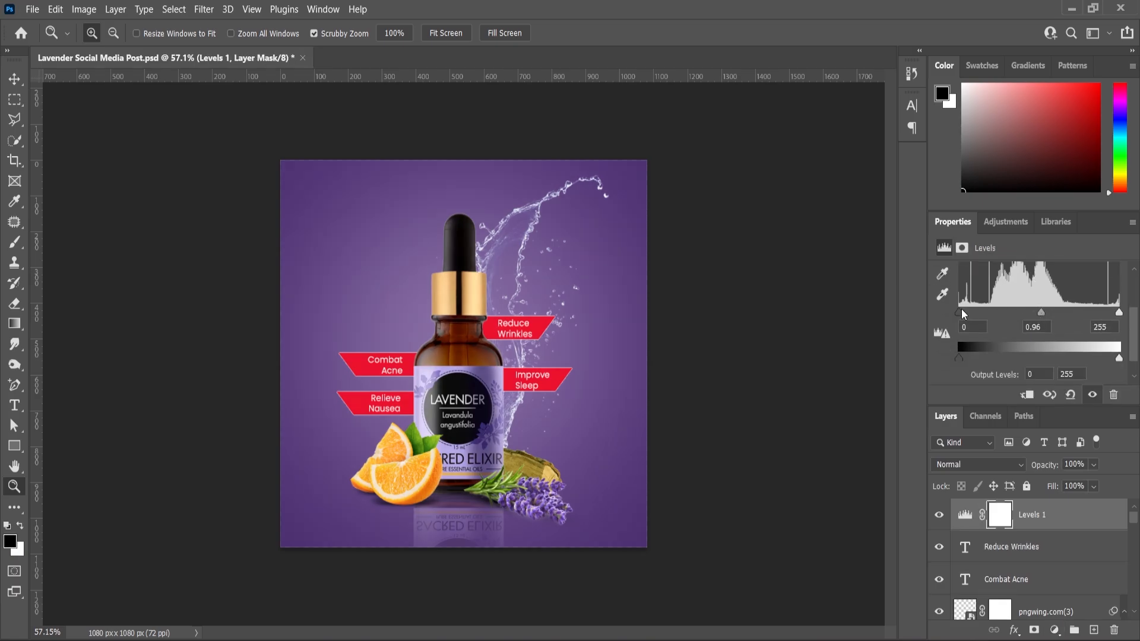
left_click_drag(962, 310, 964, 310)
left_click(939, 516)
left_click(940, 515)
scroll(616, 366, "up", 2)
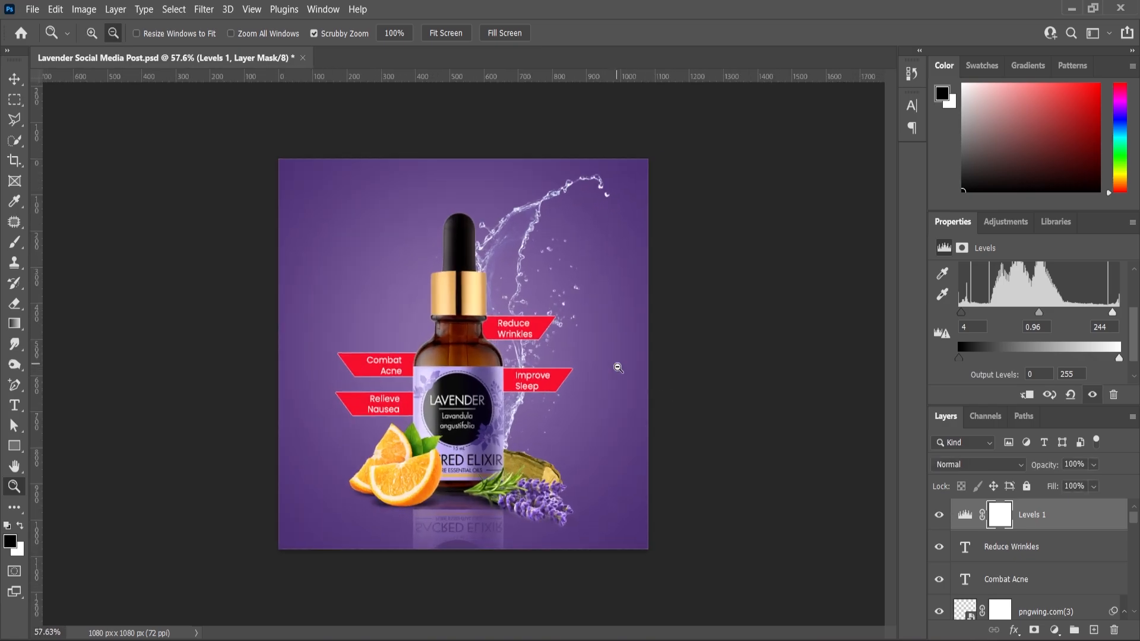
Add a white Poppins Regular 13 pt text reading "Your Logo" on two lines in the canvas's upper left area.
scroll(630, 363, "down", 1)
scroll(632, 363, "down", 1)
scroll(382, 275, "up", 4)
left_click(15, 405)
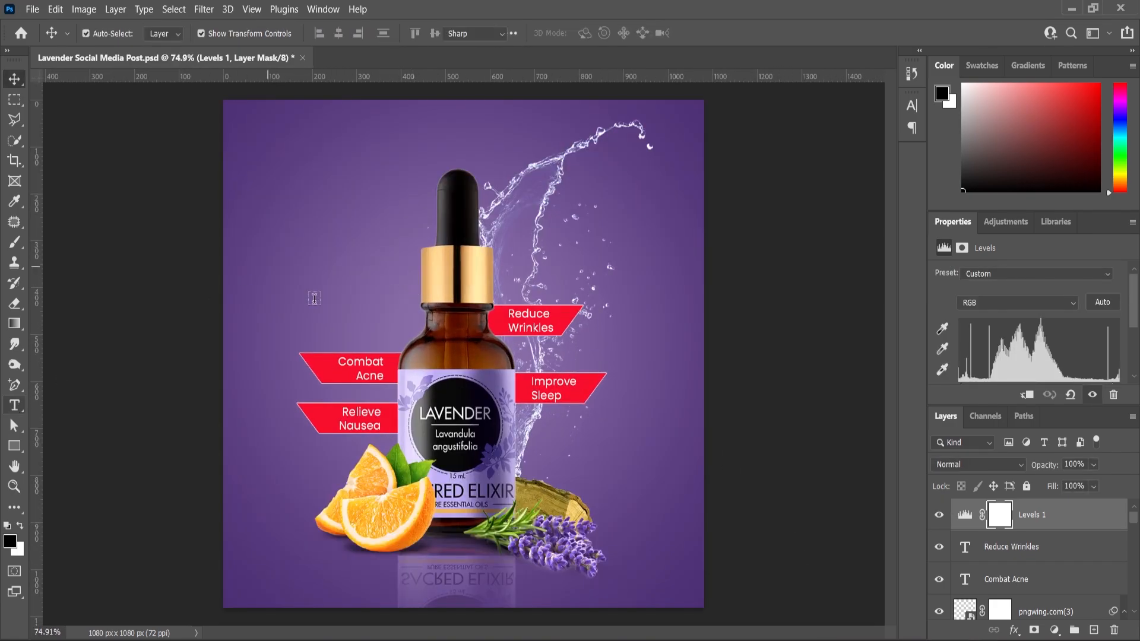
scroll(285, 178, "down", 1)
scroll(278, 167, "up", 2)
scroll(277, 167, "up", 1)
left_click(254, 214)
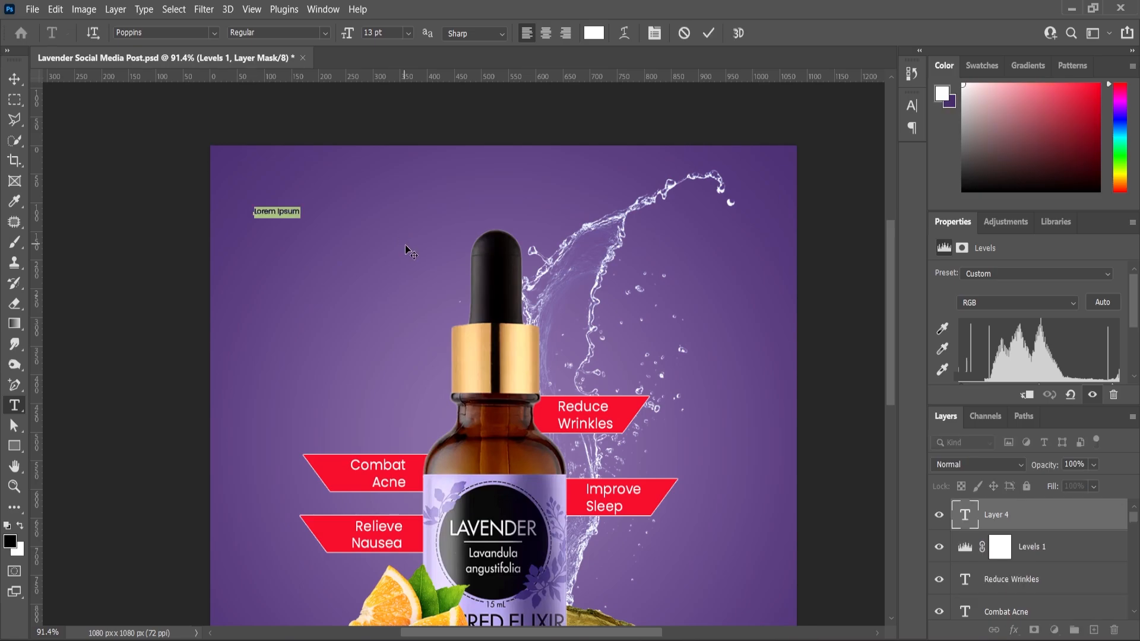
type("Your")
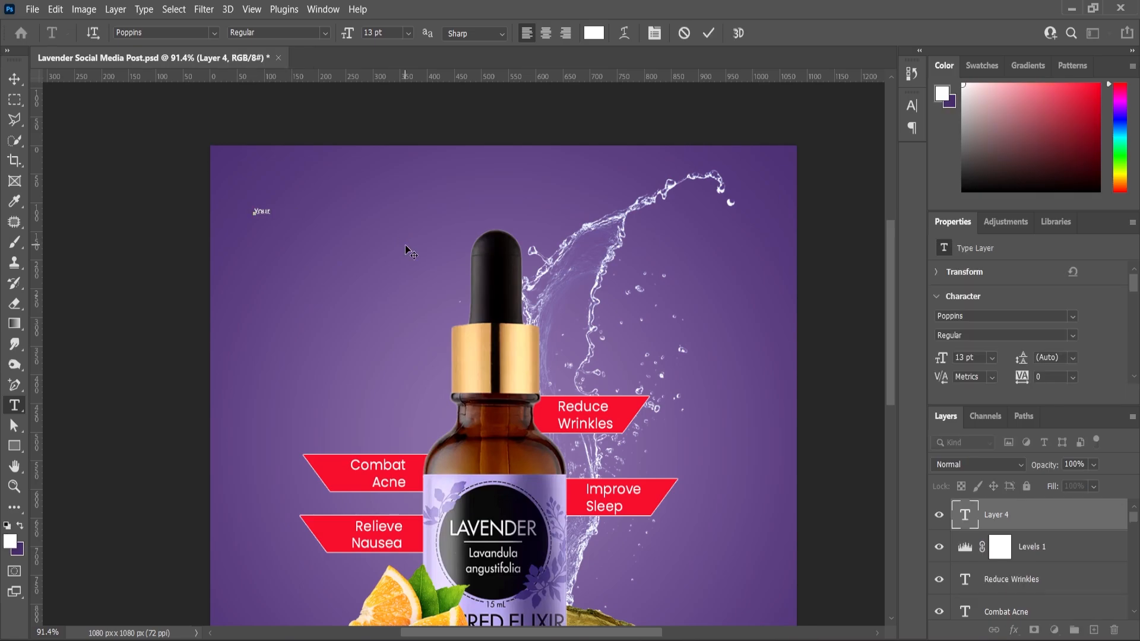
key("ctrl+a")
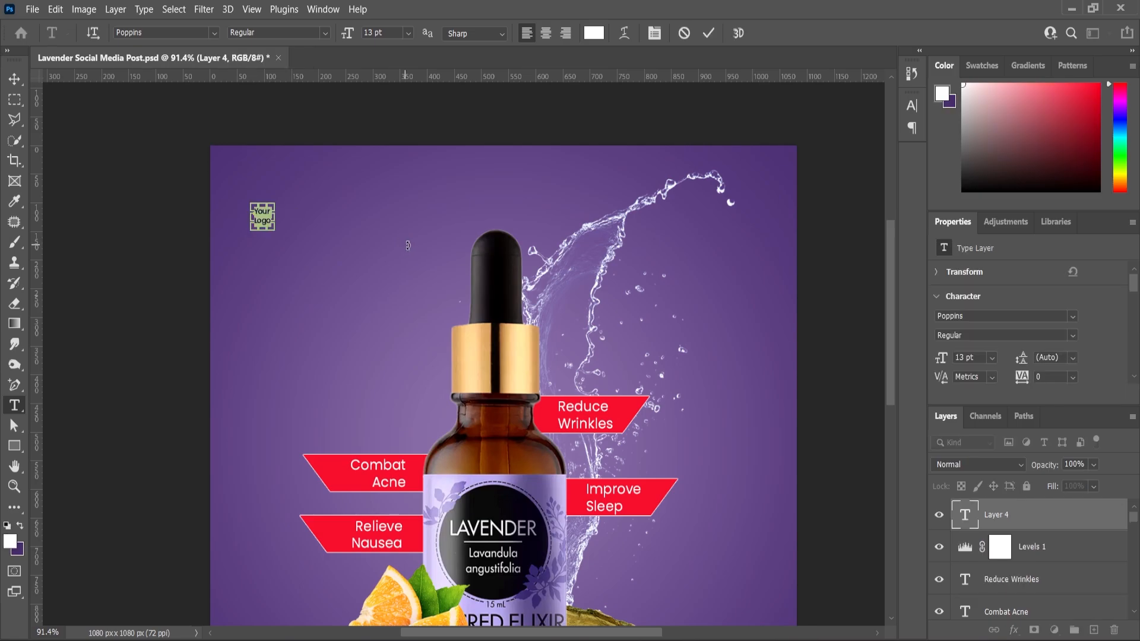
Scale the "Your Logo" text up to 292.49%, place it near the canvas's upper left corner, and save the document.
left_click(15, 79)
scroll(247, 137, "up", 3)
scroll(247, 139, "up", 1)
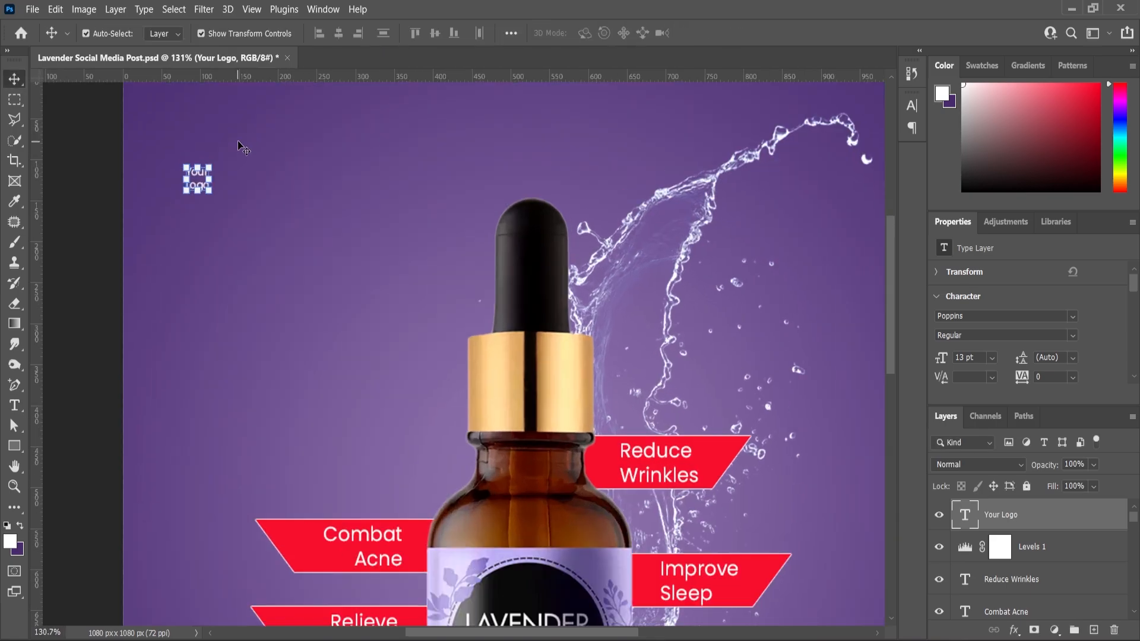
scroll(242, 147, "up", 1)
left_click_drag(212, 216, 217, 179)
key("Return")
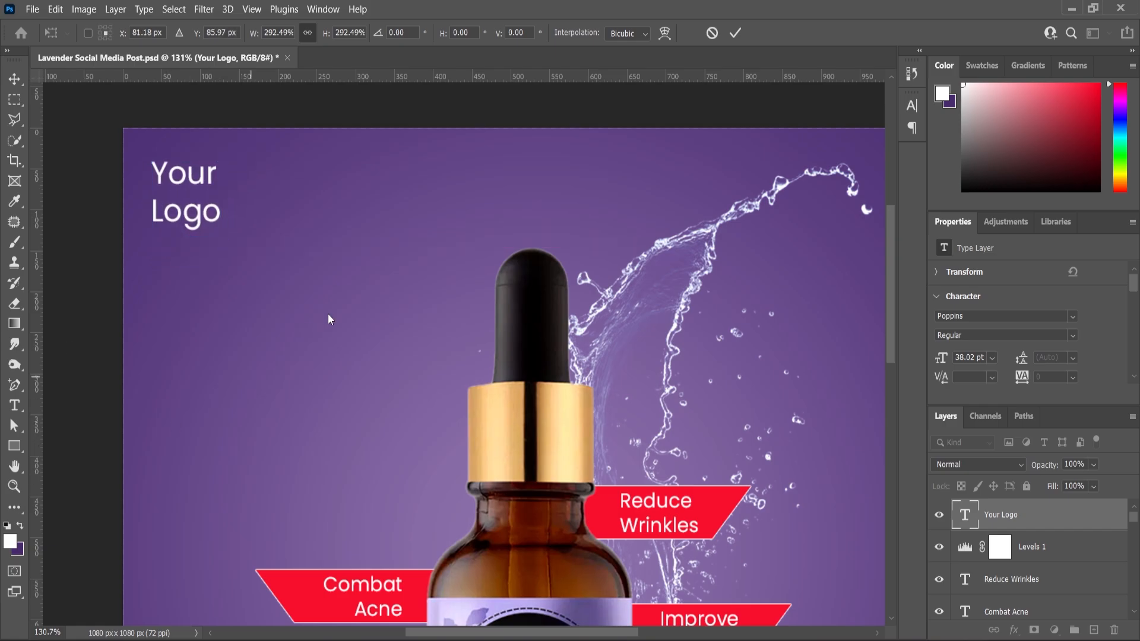
scroll(329, 314, "down", 8)
scroll(393, 323, "up", 1)
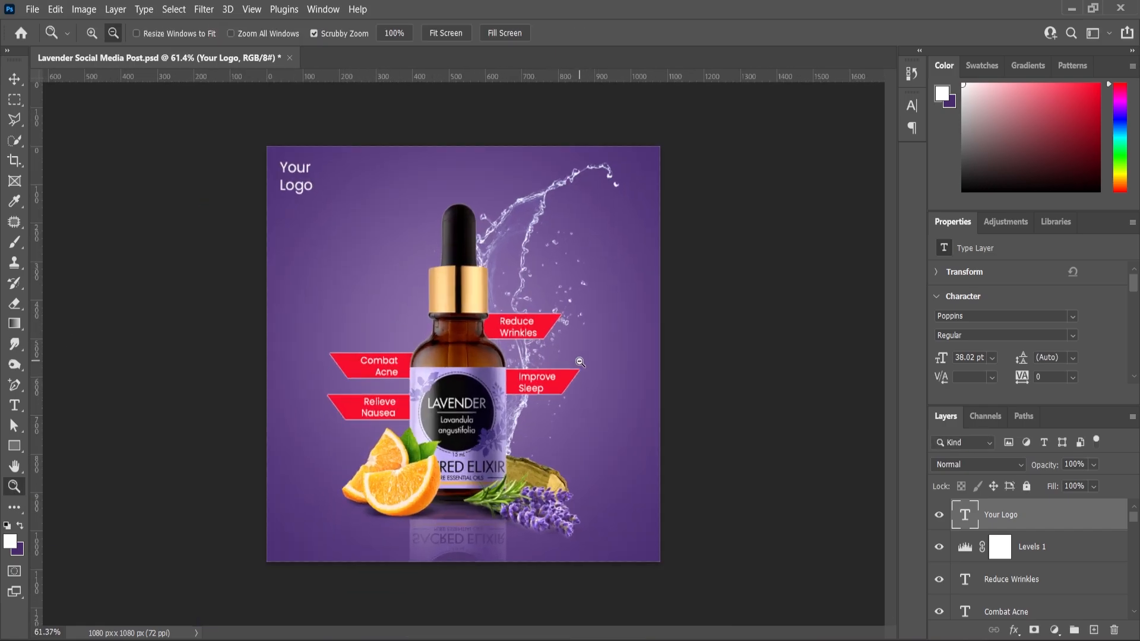
key("v")
key("ctrl+s")
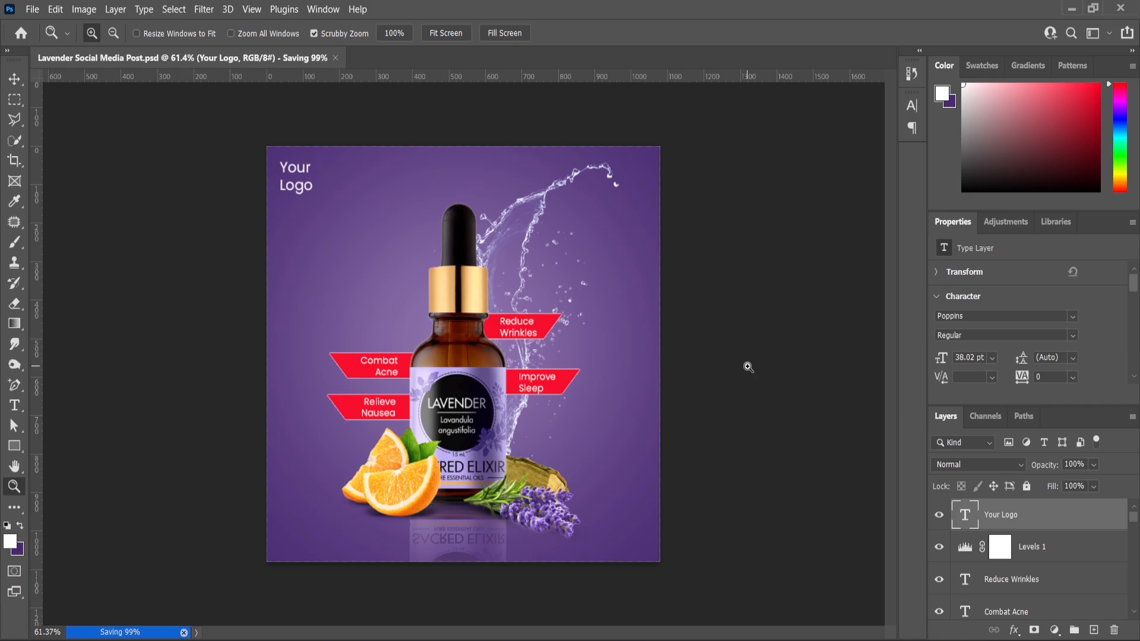